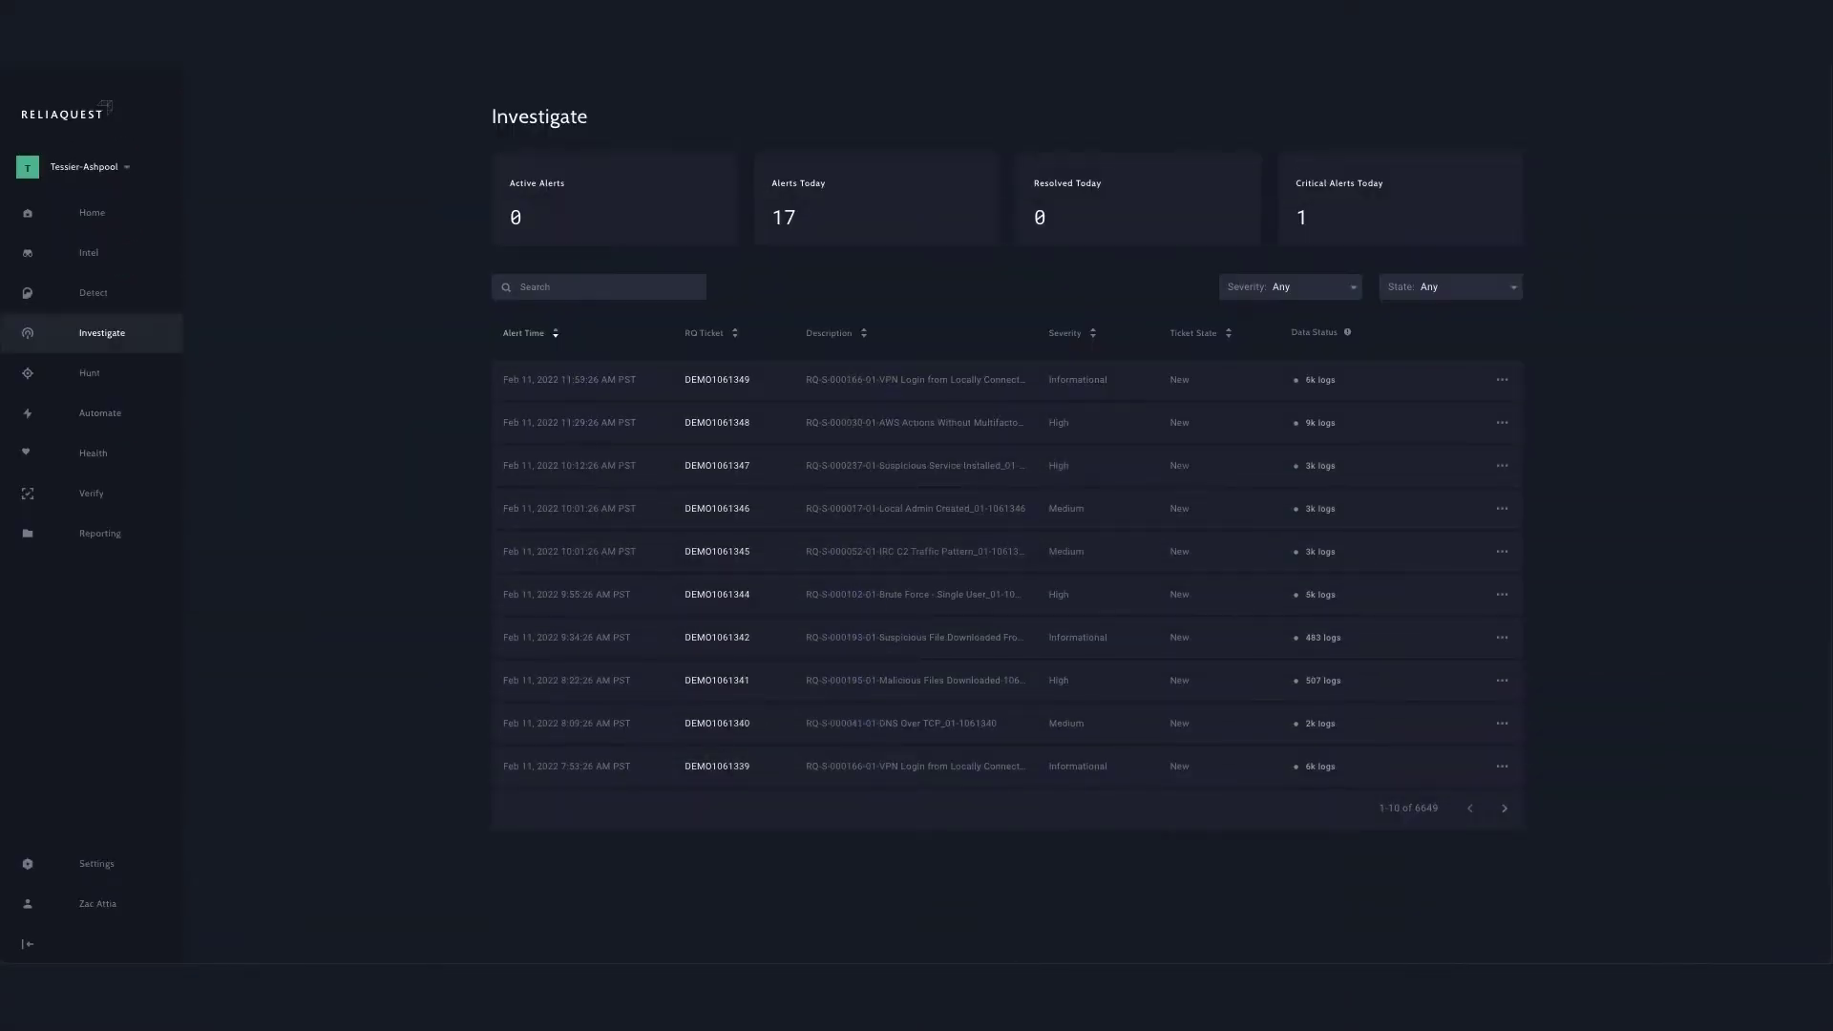
# Step: Open the analytics page for the RQ-S-000195-01-Malicious Files Downloaded-1061341 alert
pyautogui.click(827, 683)
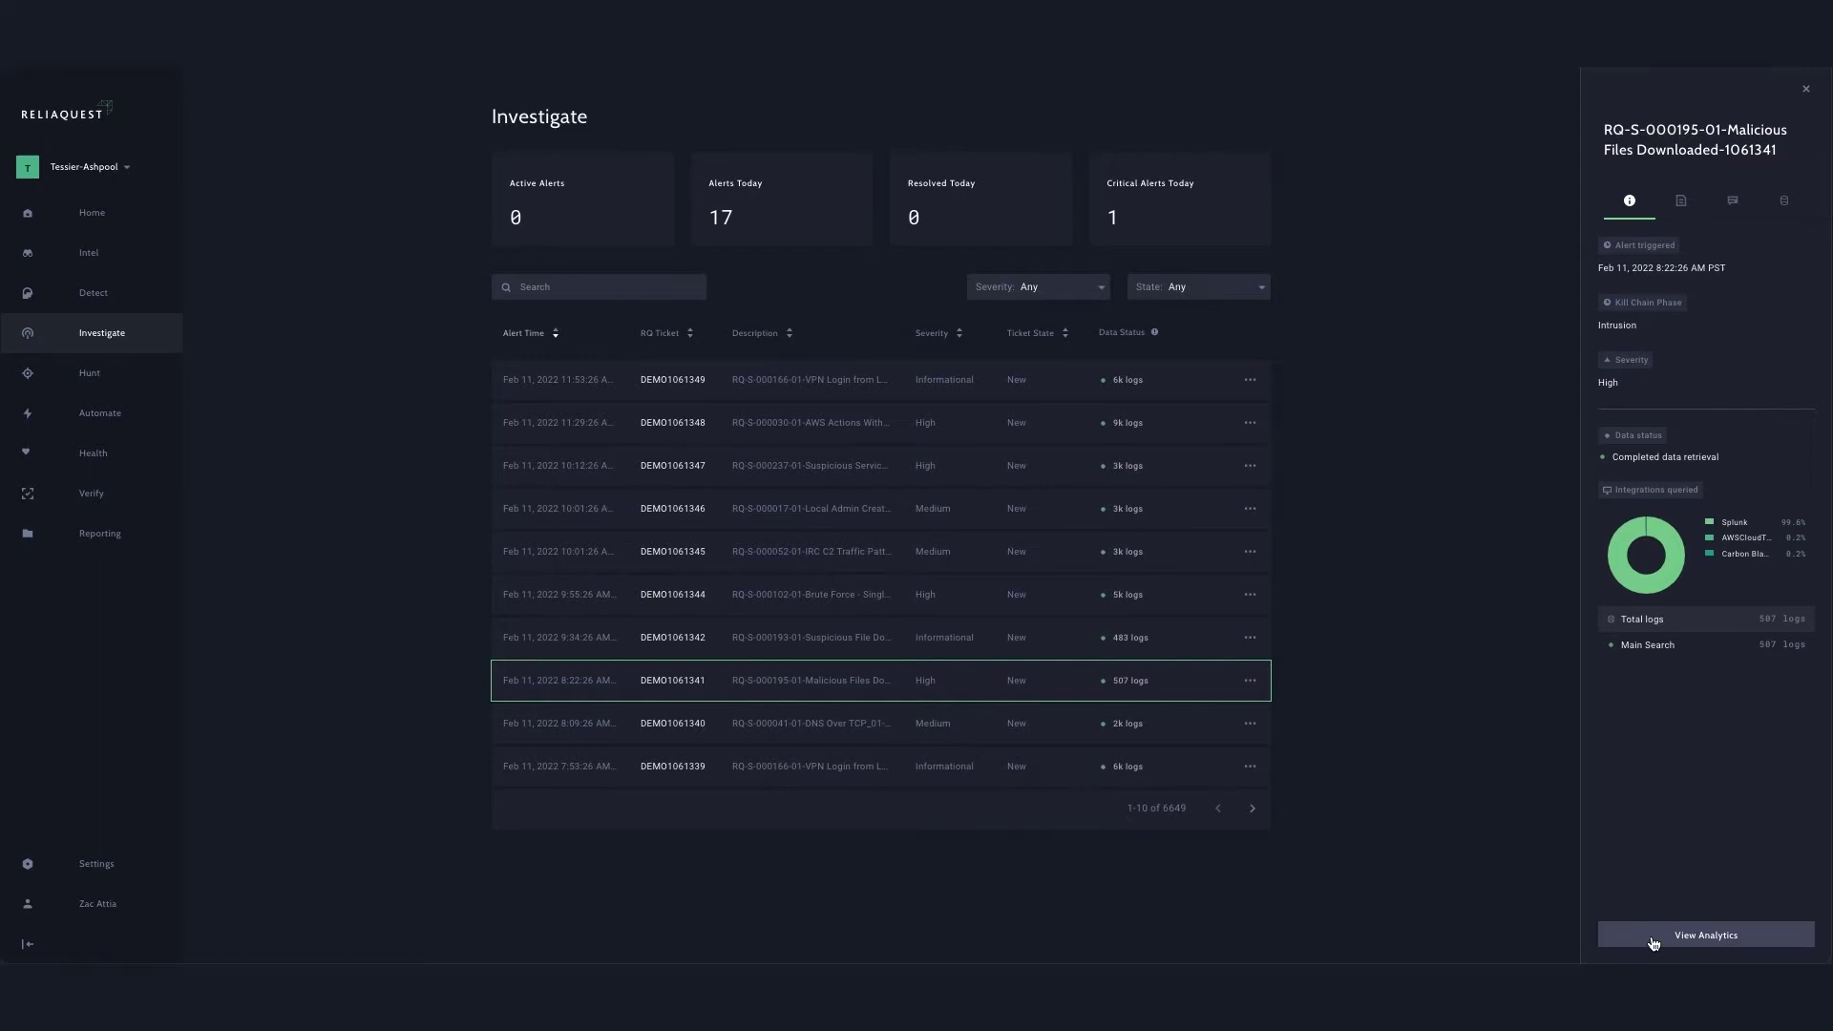
pyautogui.click(1654, 941)
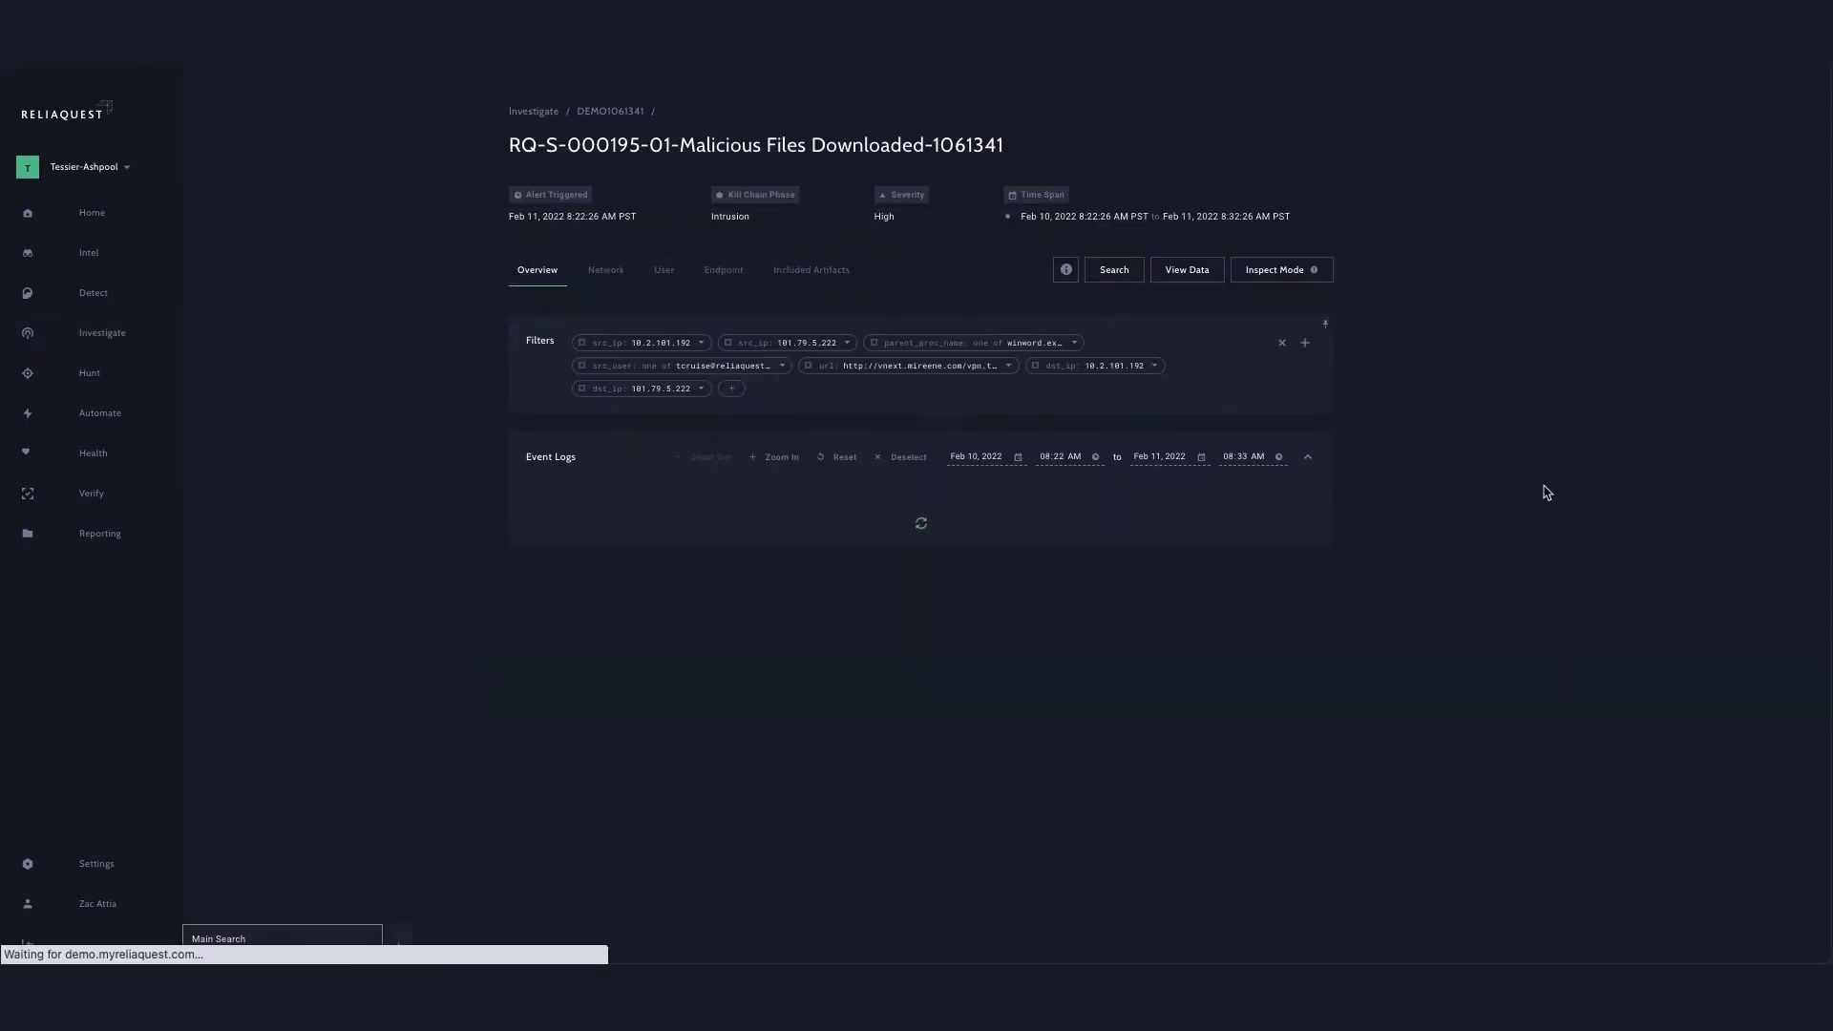
# Step: Start a new search for the alert that queries the Splunk integration
pyautogui.click(1108, 271)
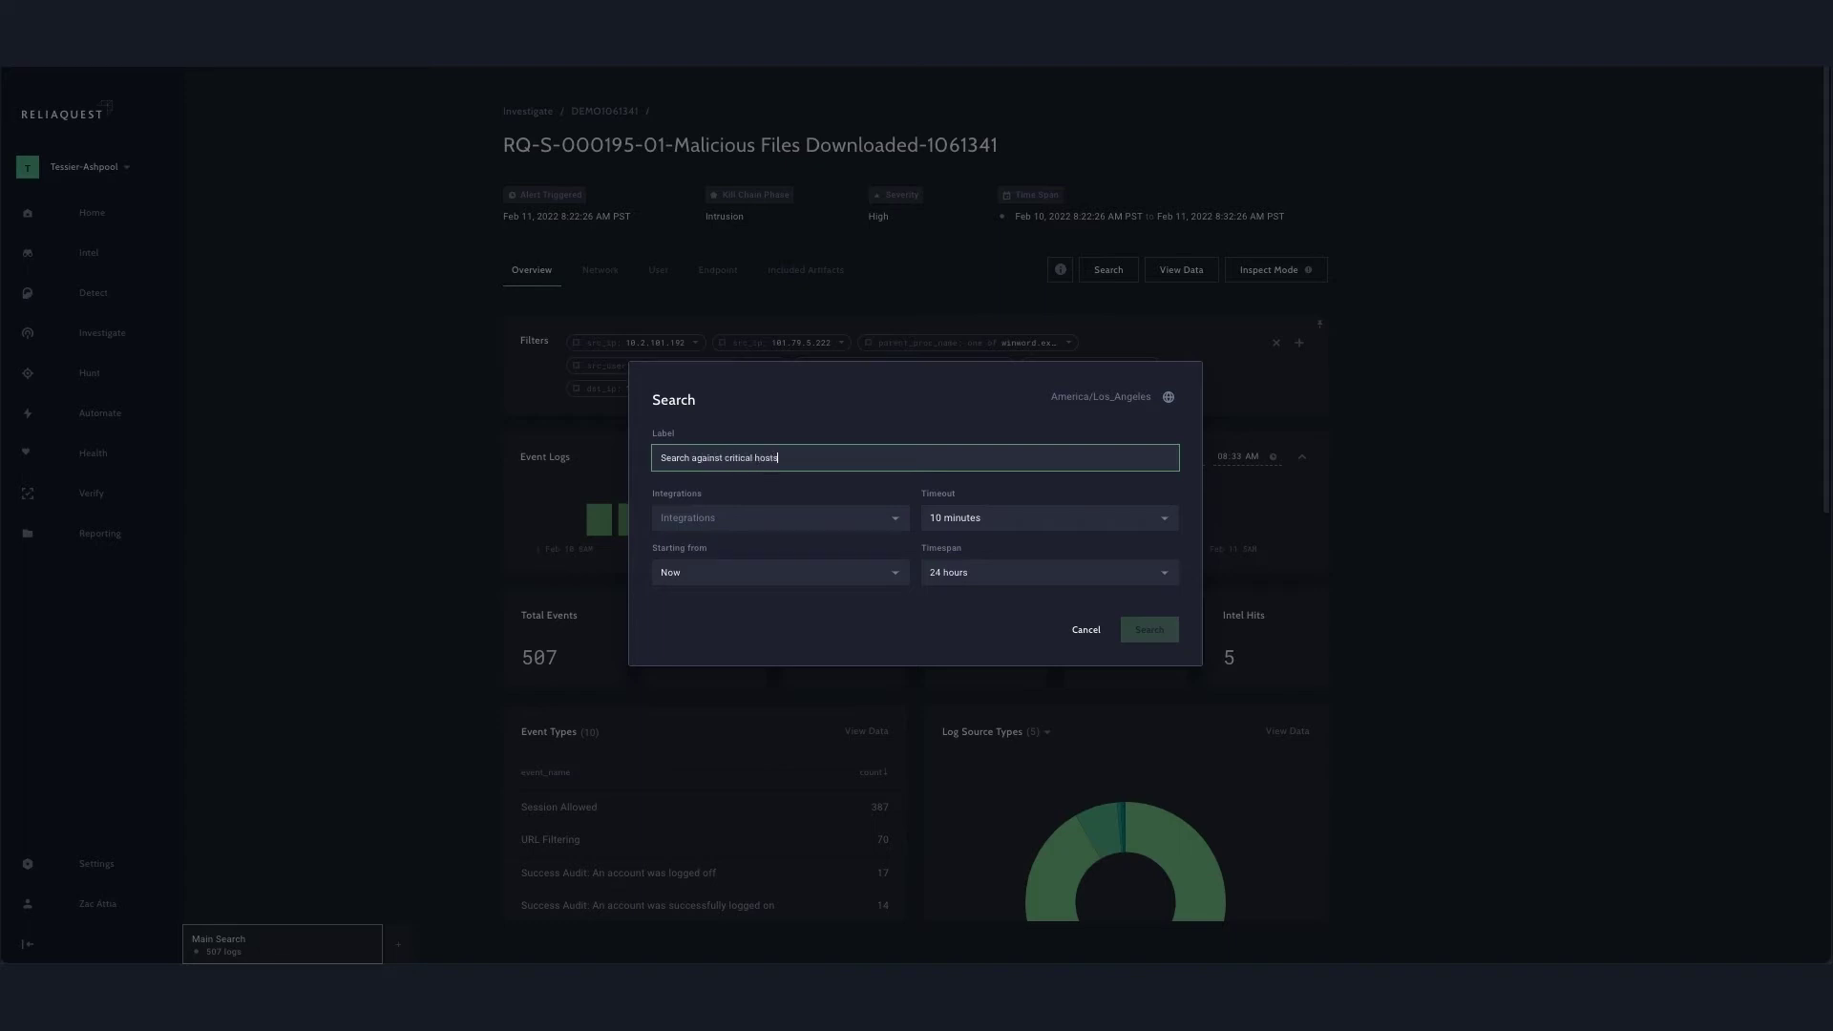
pyautogui.click(749, 518)
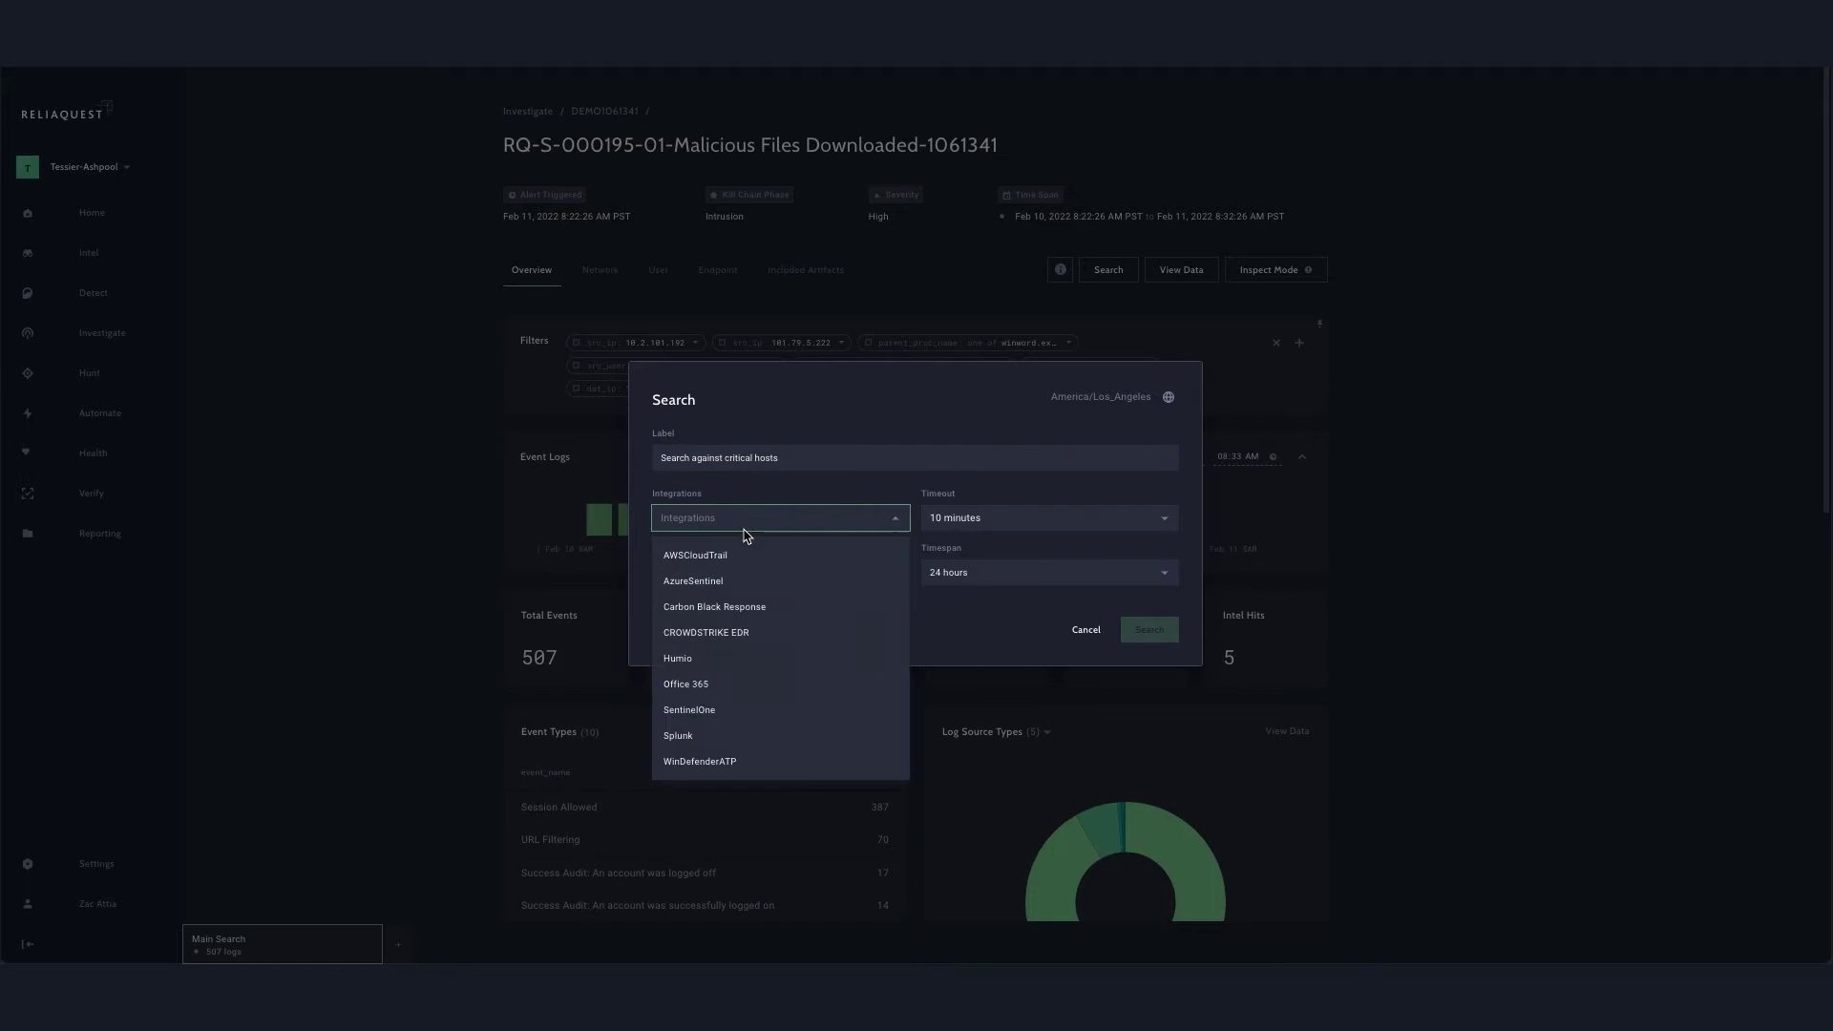
pyautogui.click(725, 736)
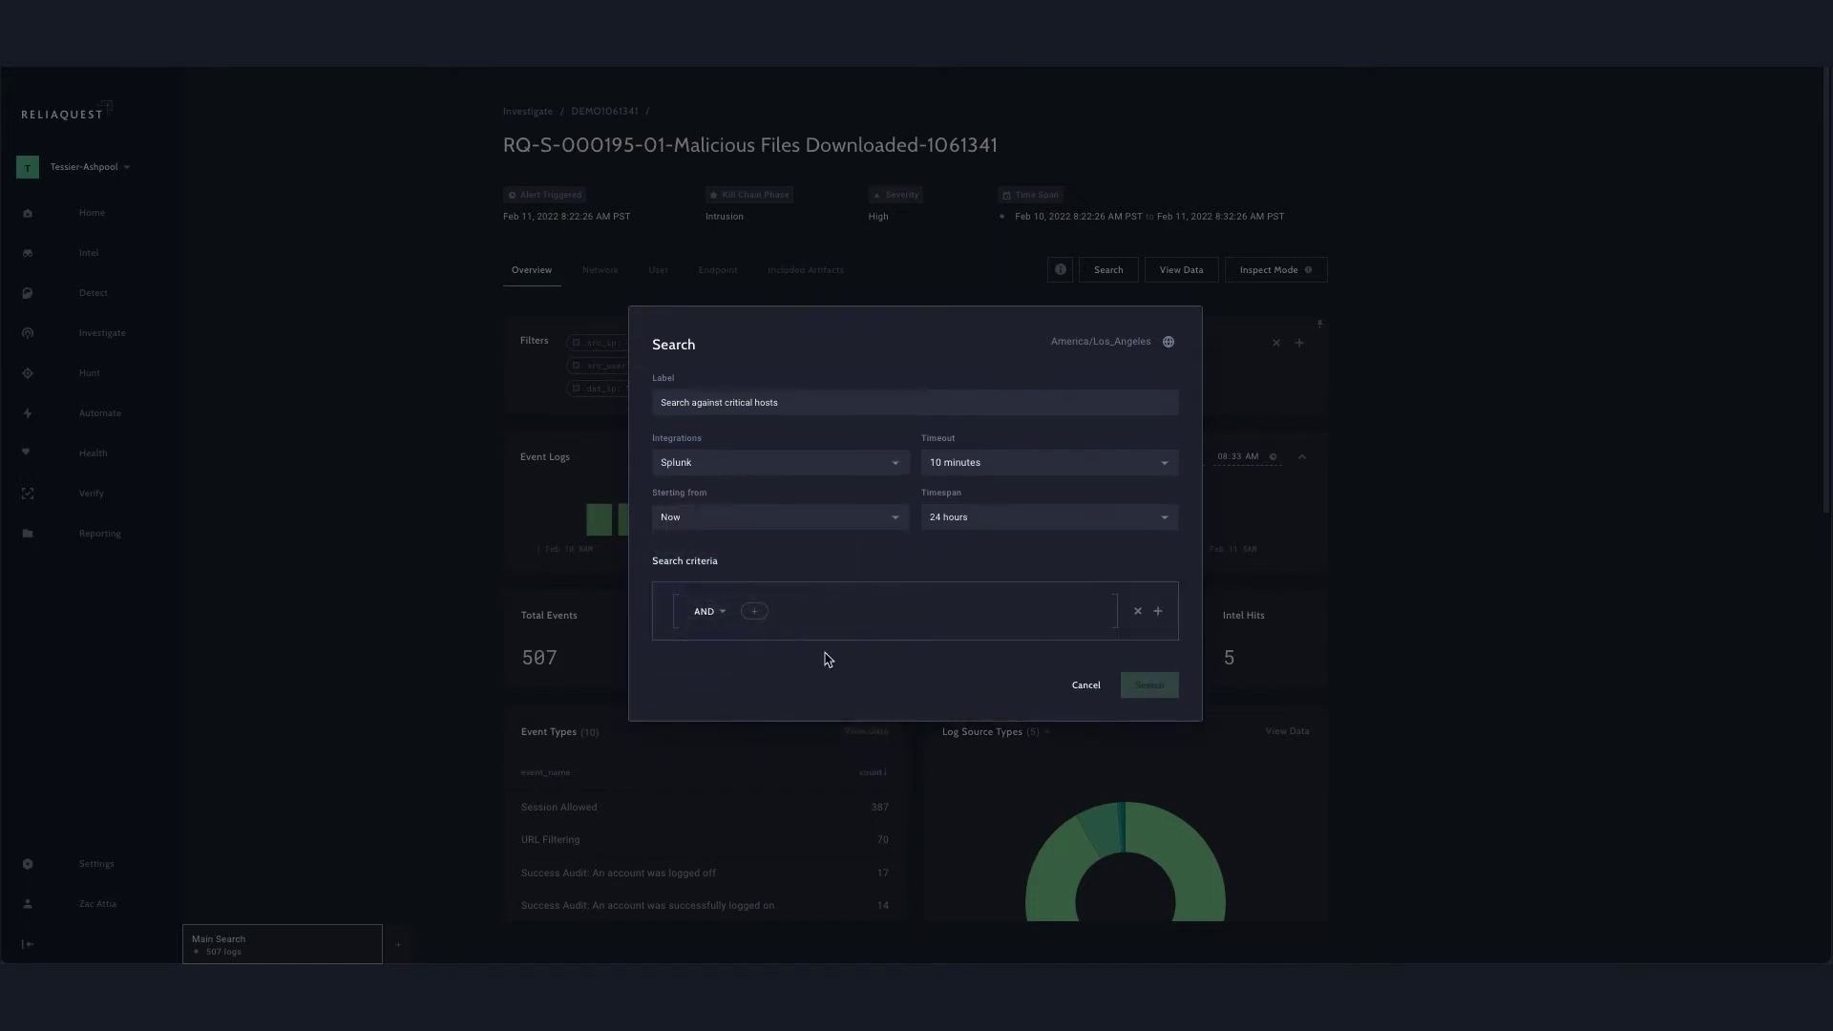
# Step: Add a dst_ip filter using 'is in list' against the Asset reference list
pyautogui.click(755, 611)
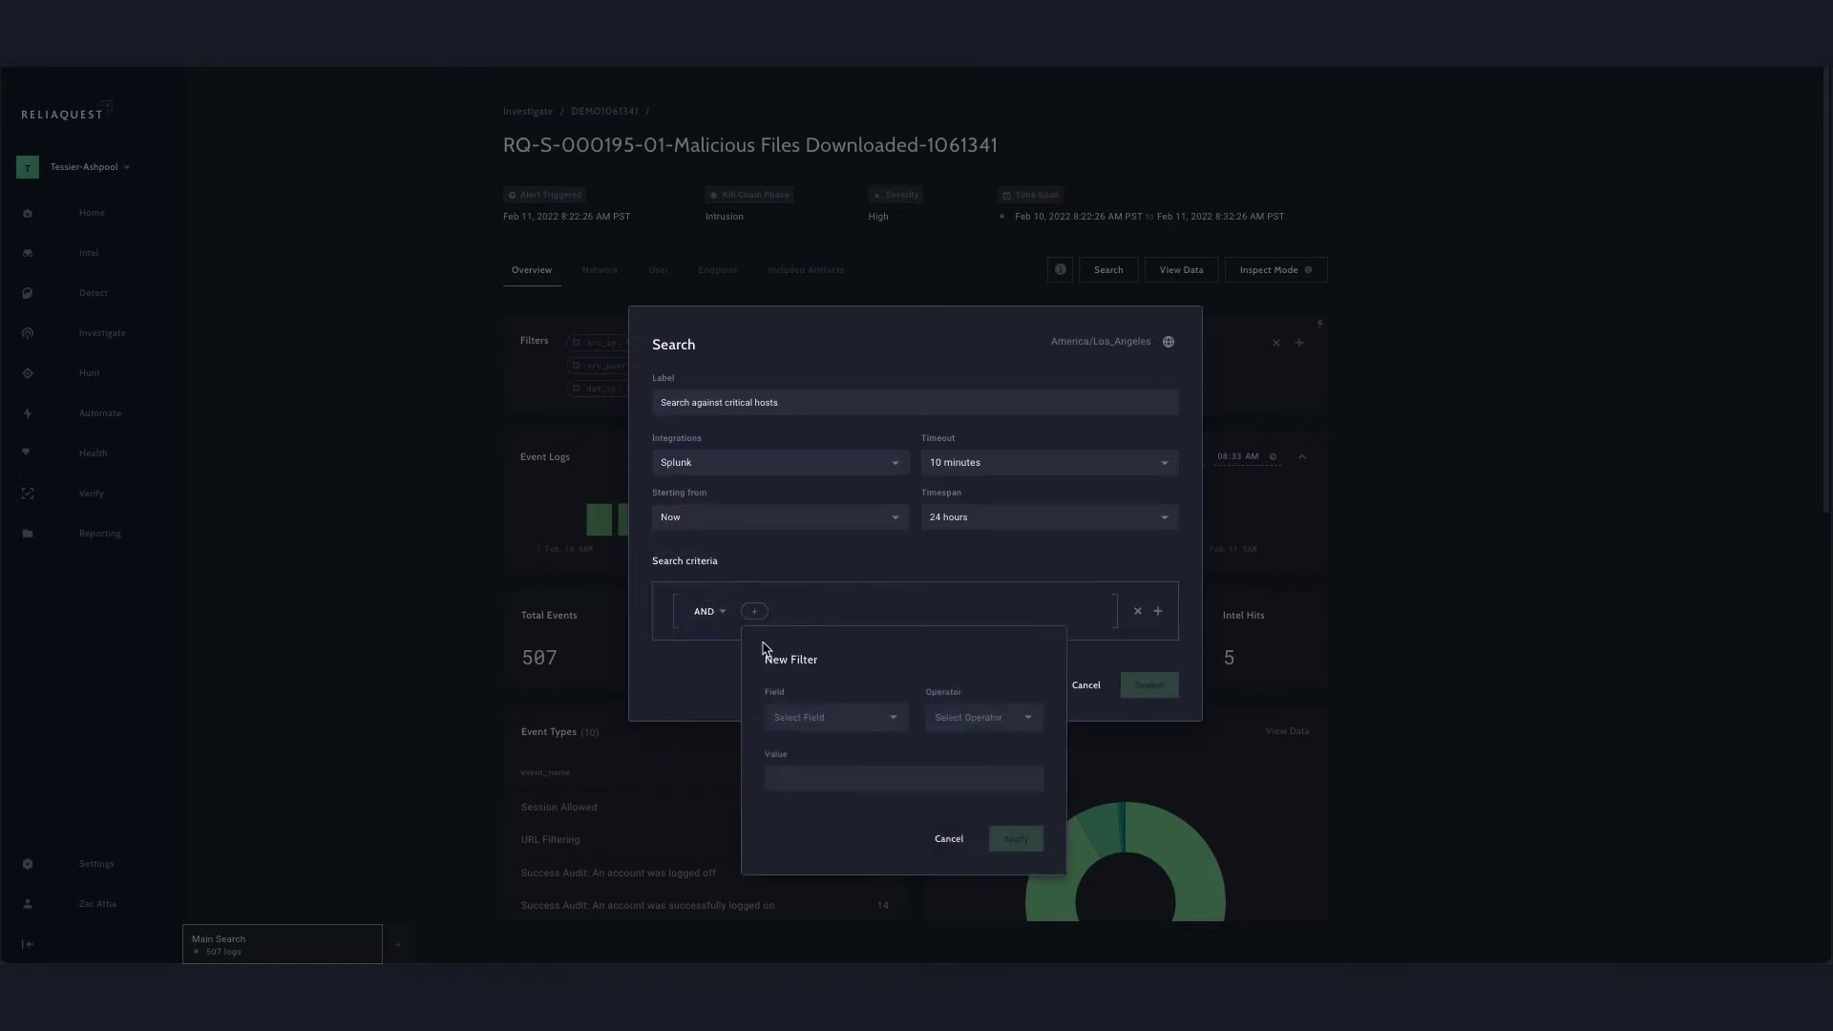
pyautogui.click(799, 720)
pyautogui.write('src')
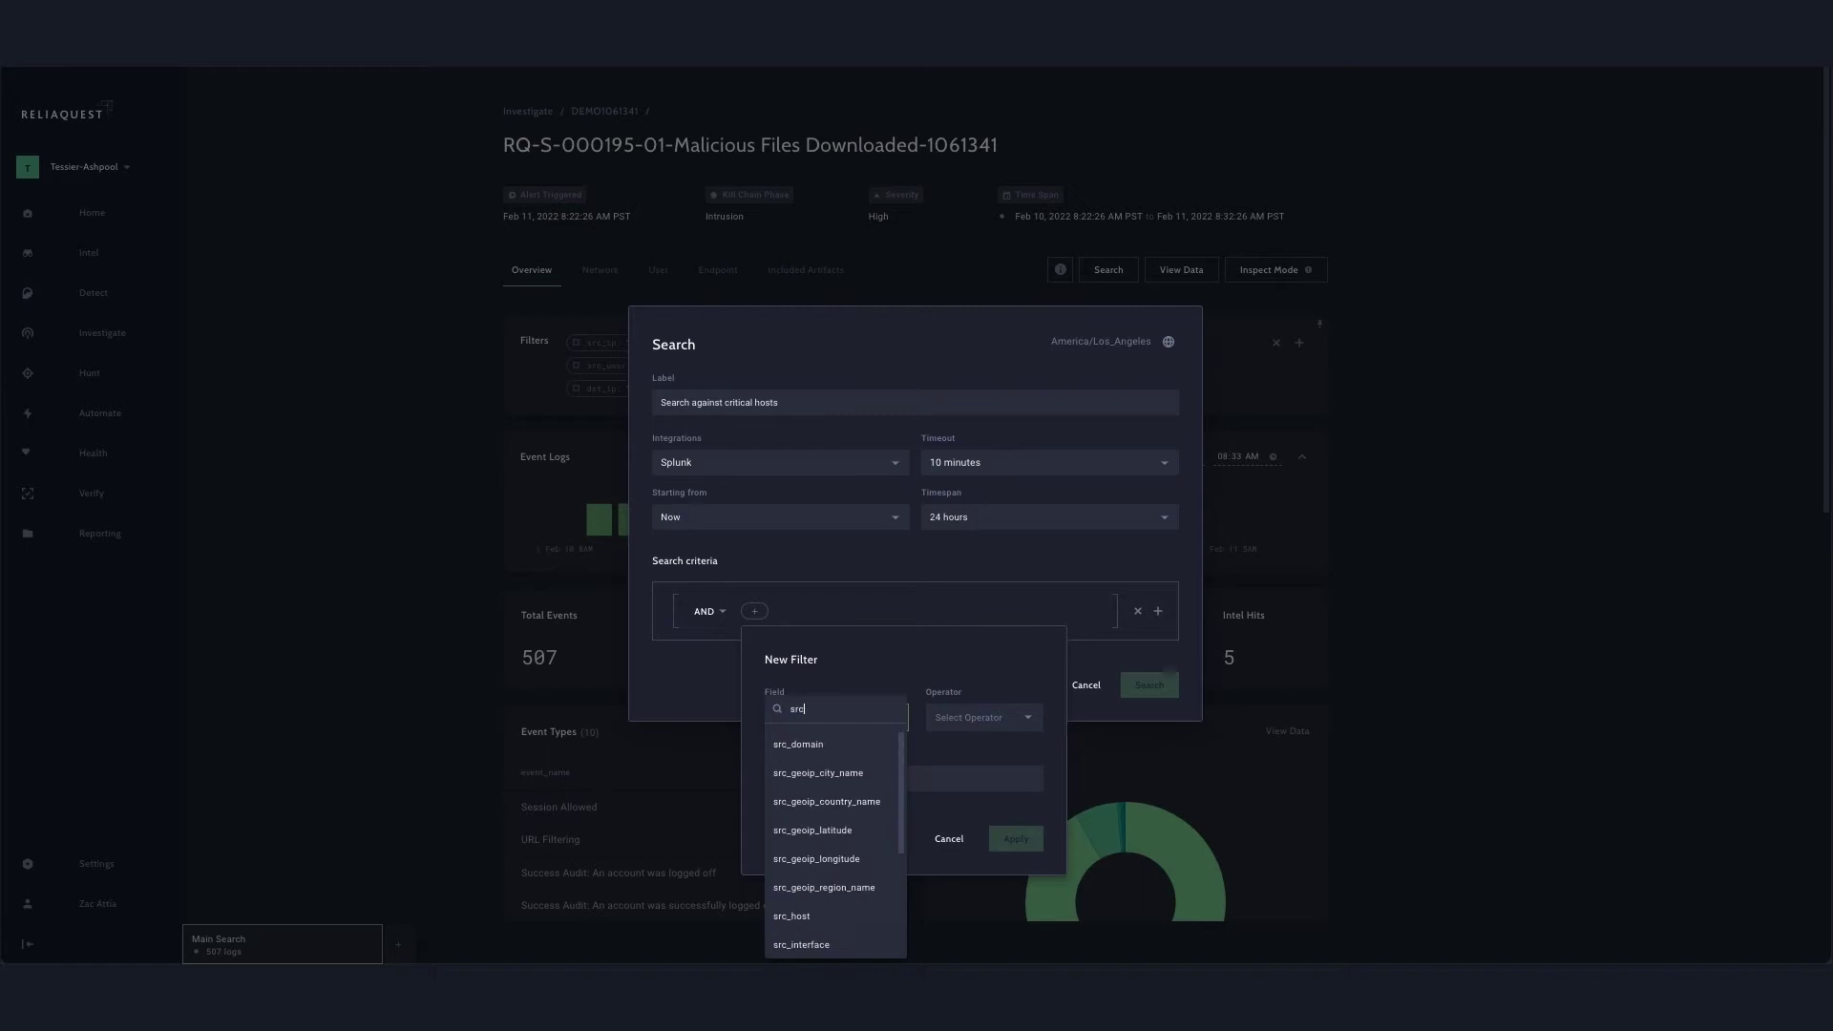
pyautogui.press('BackSpace')
pyautogui.press('BackSpace')
pyautogui.write('dst_ip')
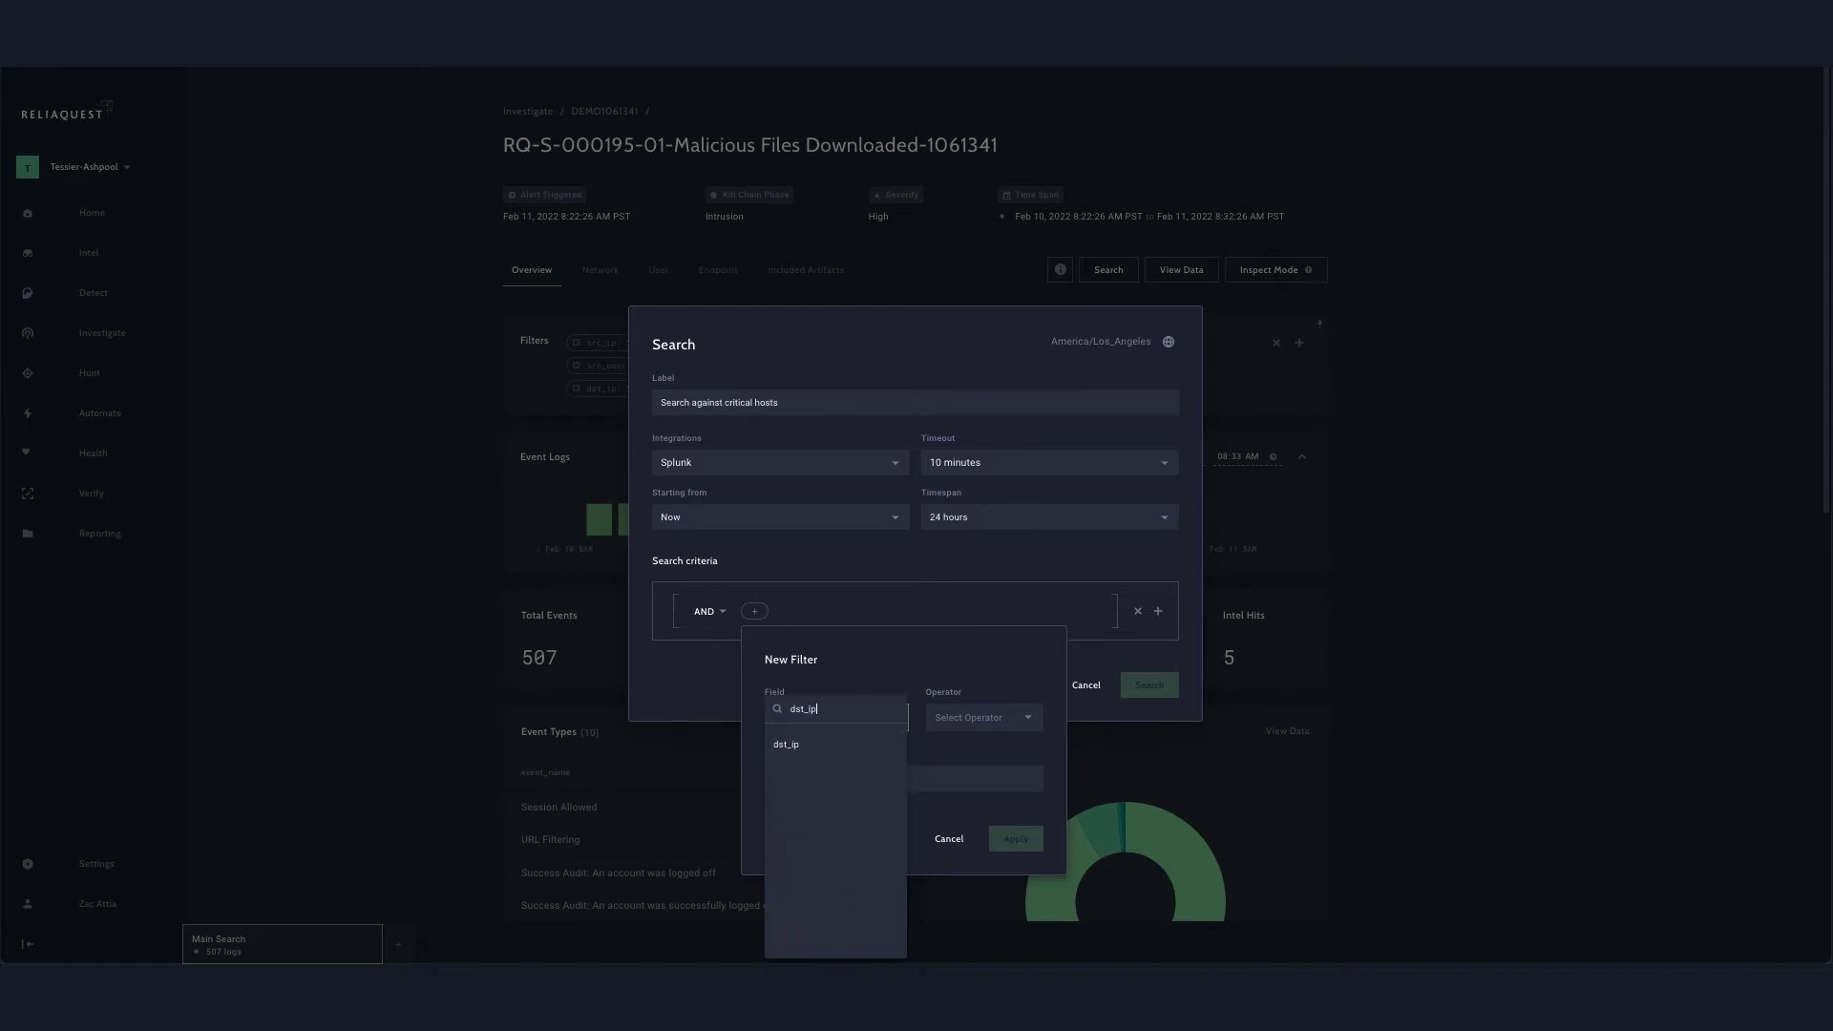
pyautogui.click(793, 746)
pyautogui.click(991, 716)
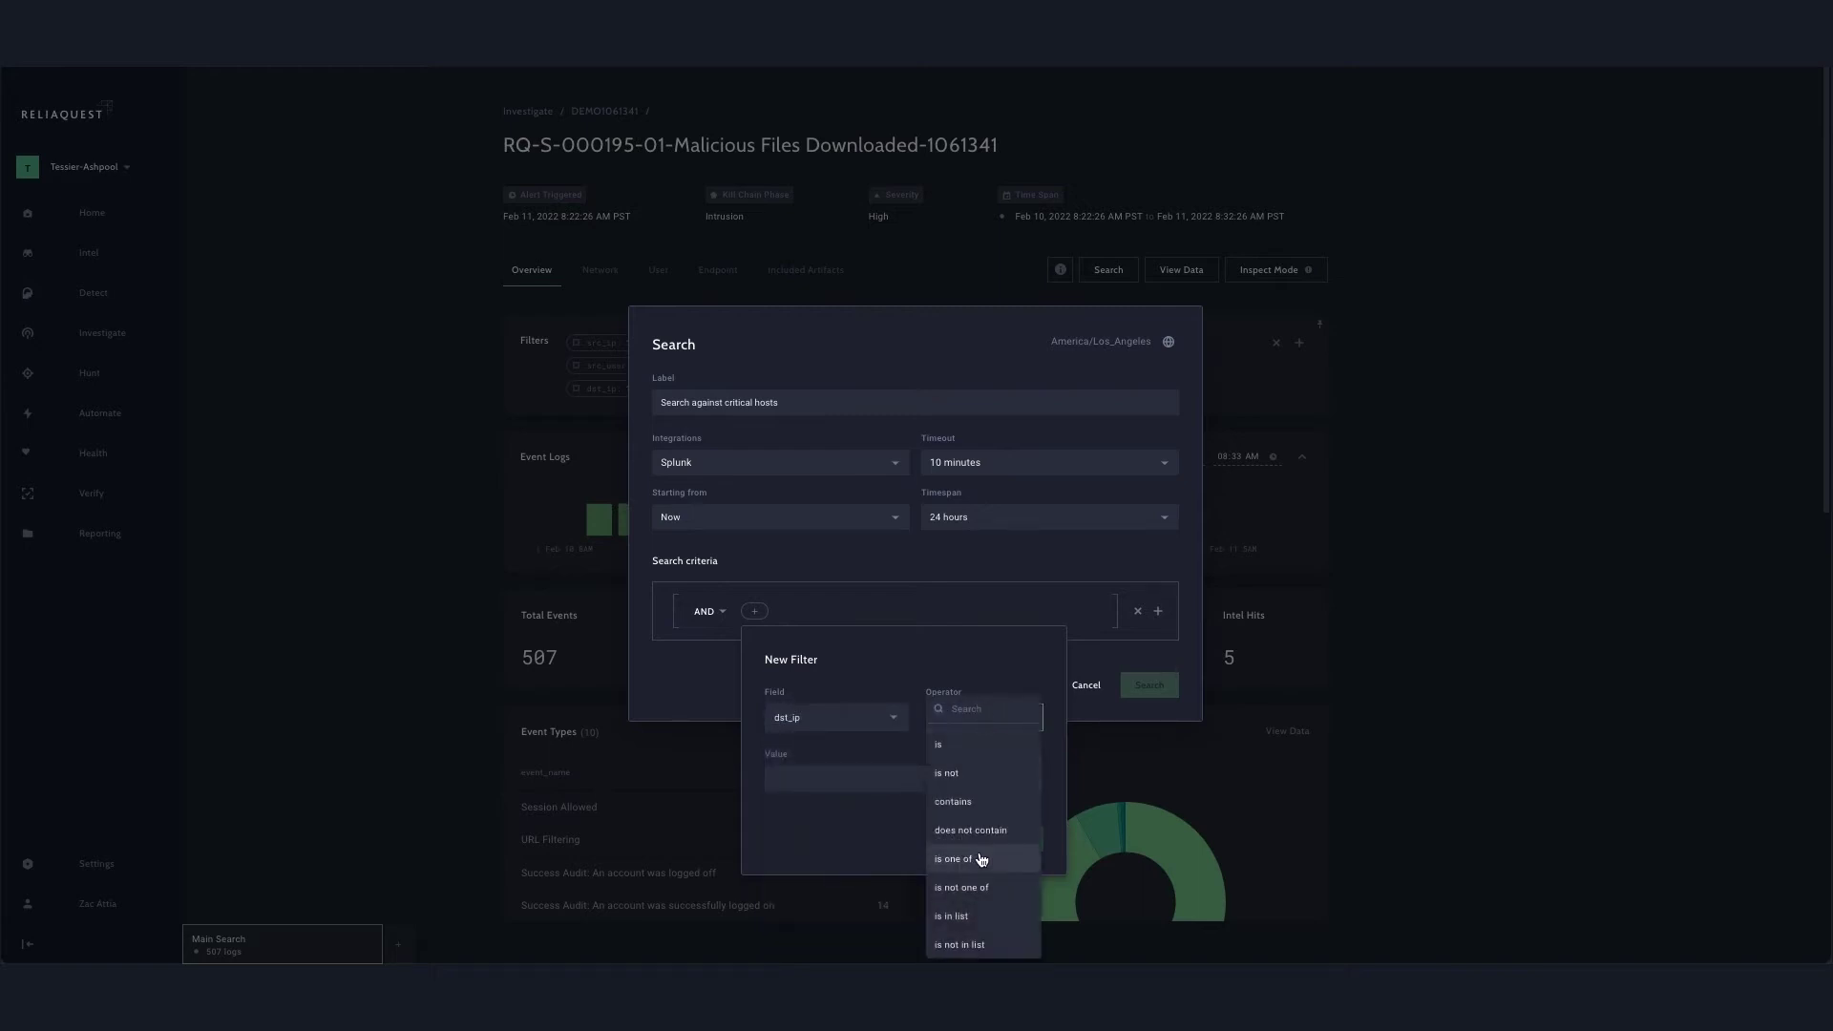
pyautogui.click(967, 910)
pyautogui.click(852, 775)
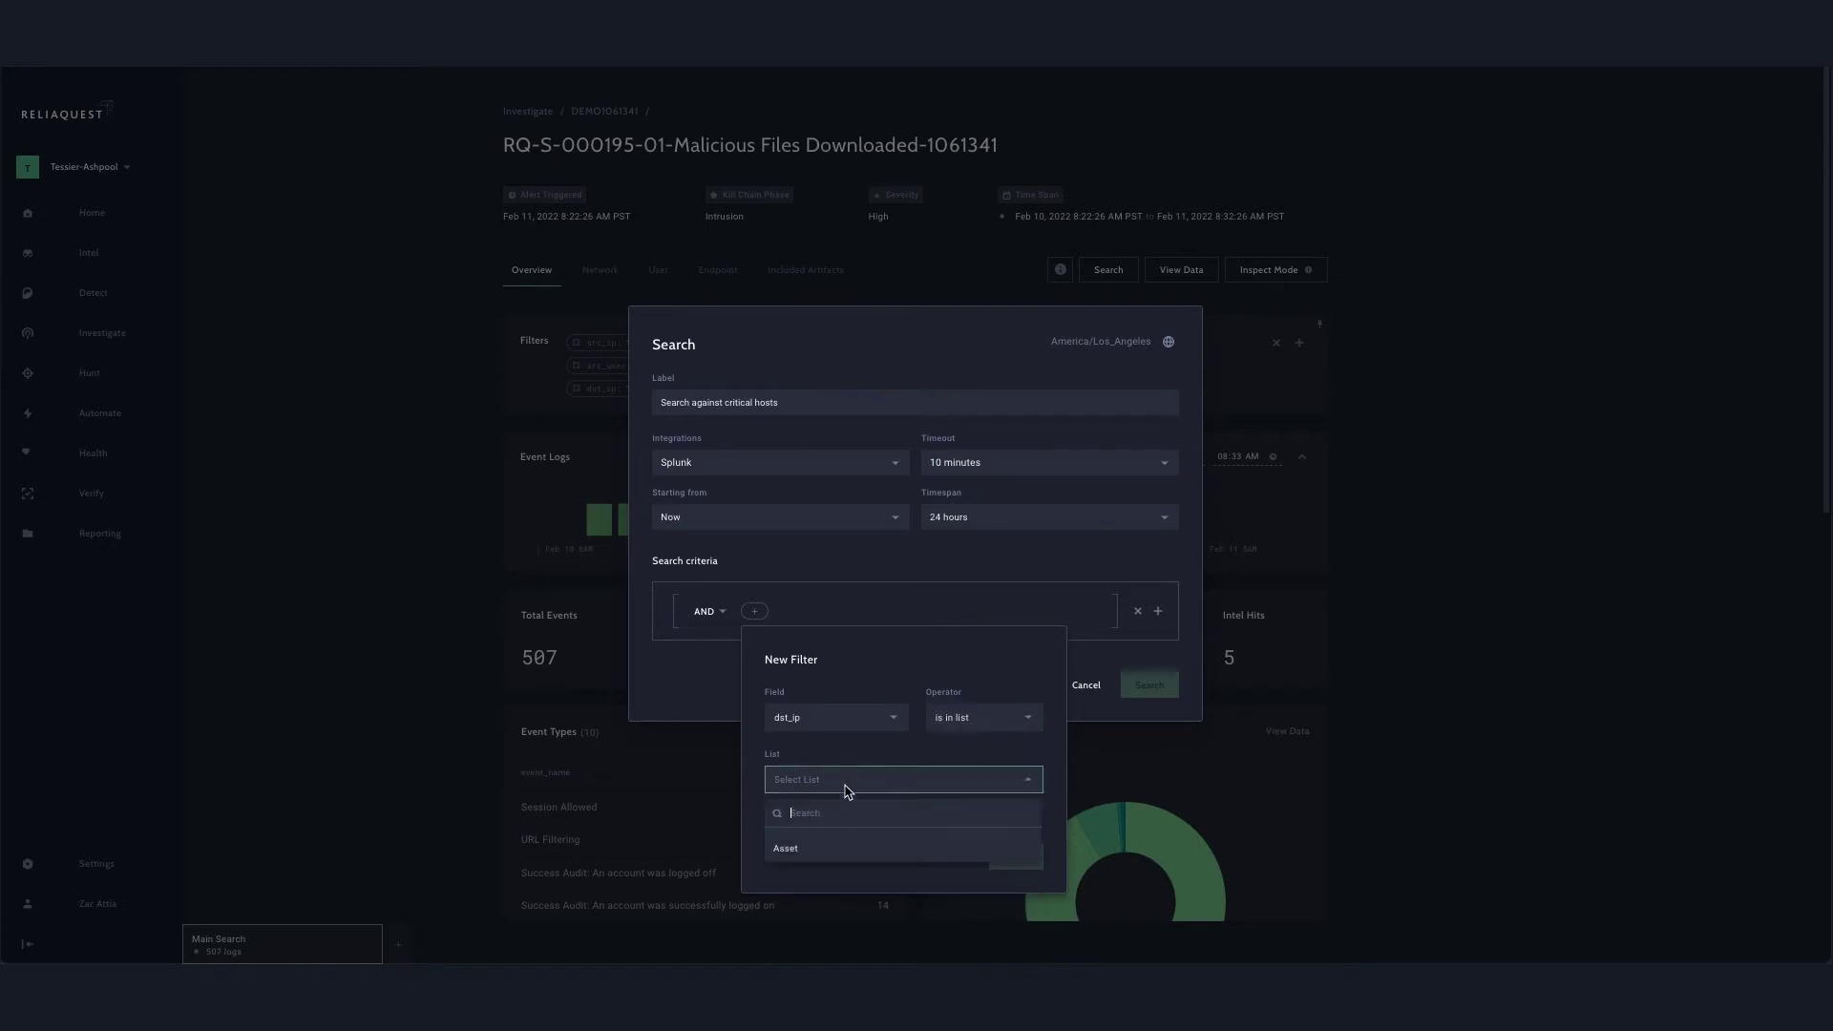
pyautogui.click(818, 848)
# Step: Limit the Asset list to Criticality=Critical, preview the four matched IPs, and apply the filter
pyautogui.click(842, 852)
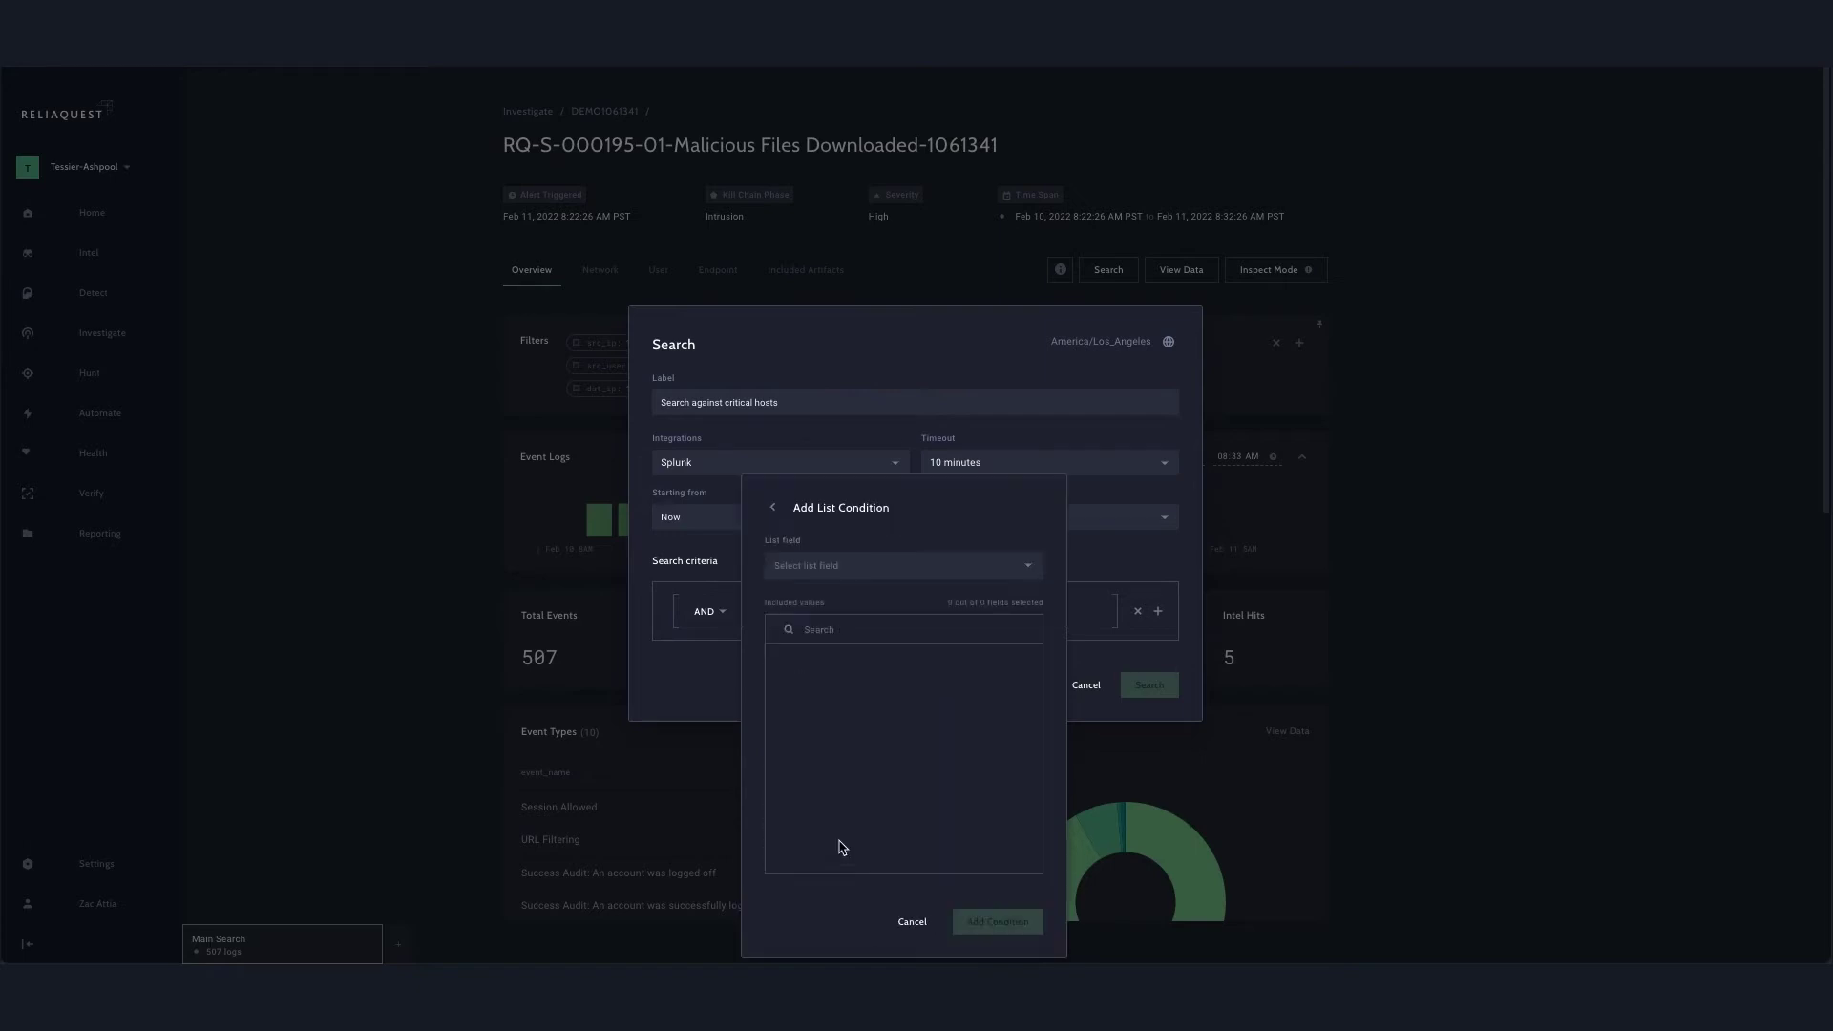
pyautogui.click(854, 565)
pyautogui.click(815, 722)
pyautogui.click(794, 671)
pyautogui.click(973, 922)
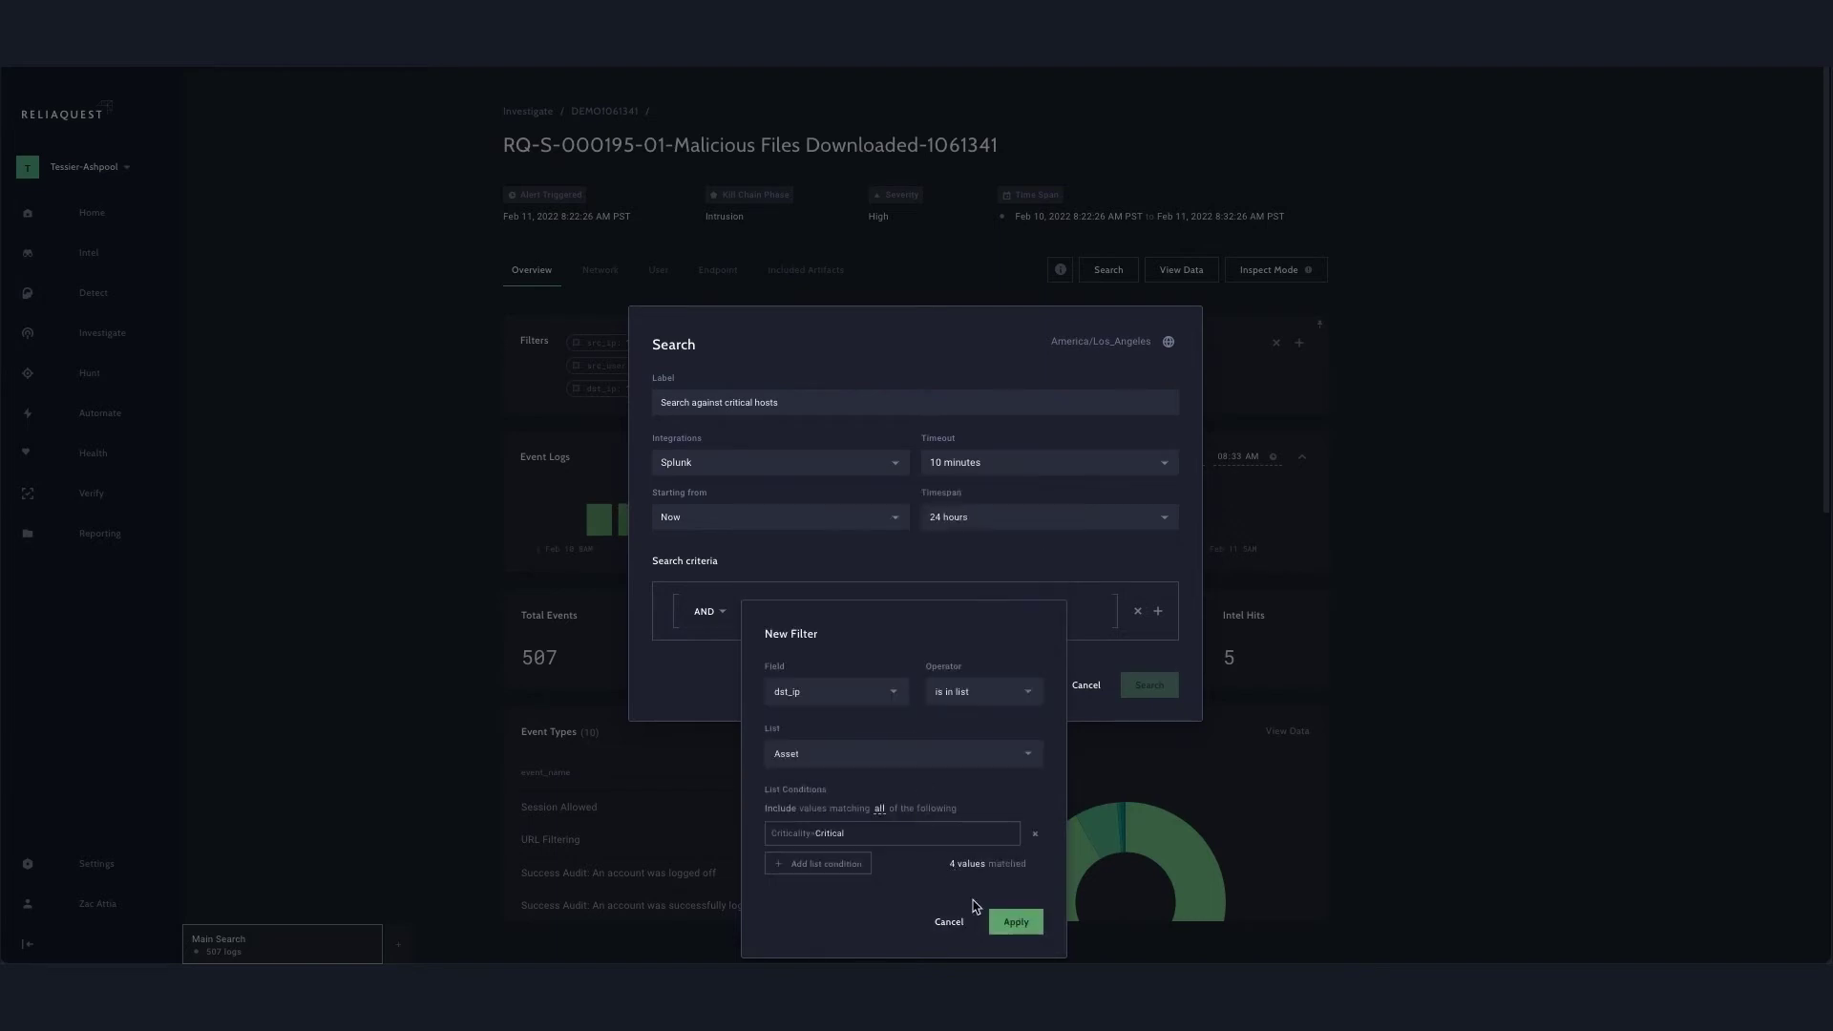
pyautogui.click(993, 865)
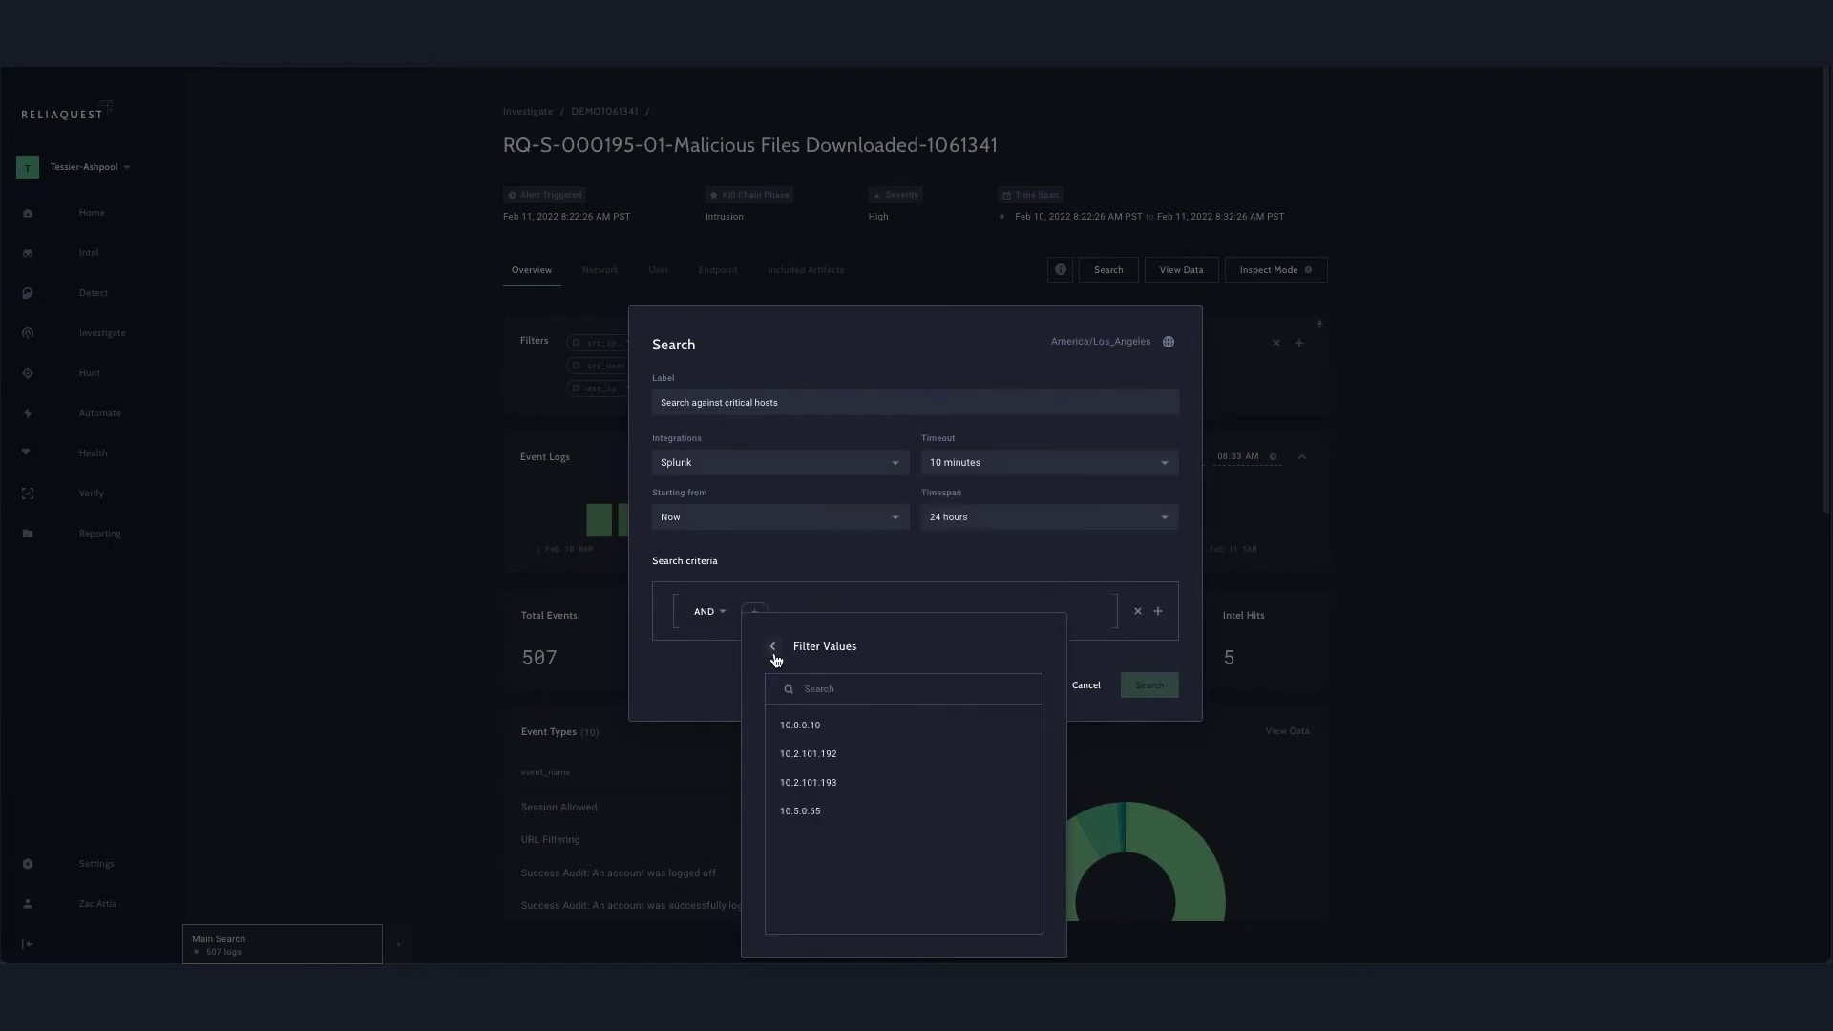
pyautogui.click(773, 647)
pyautogui.click(1013, 922)
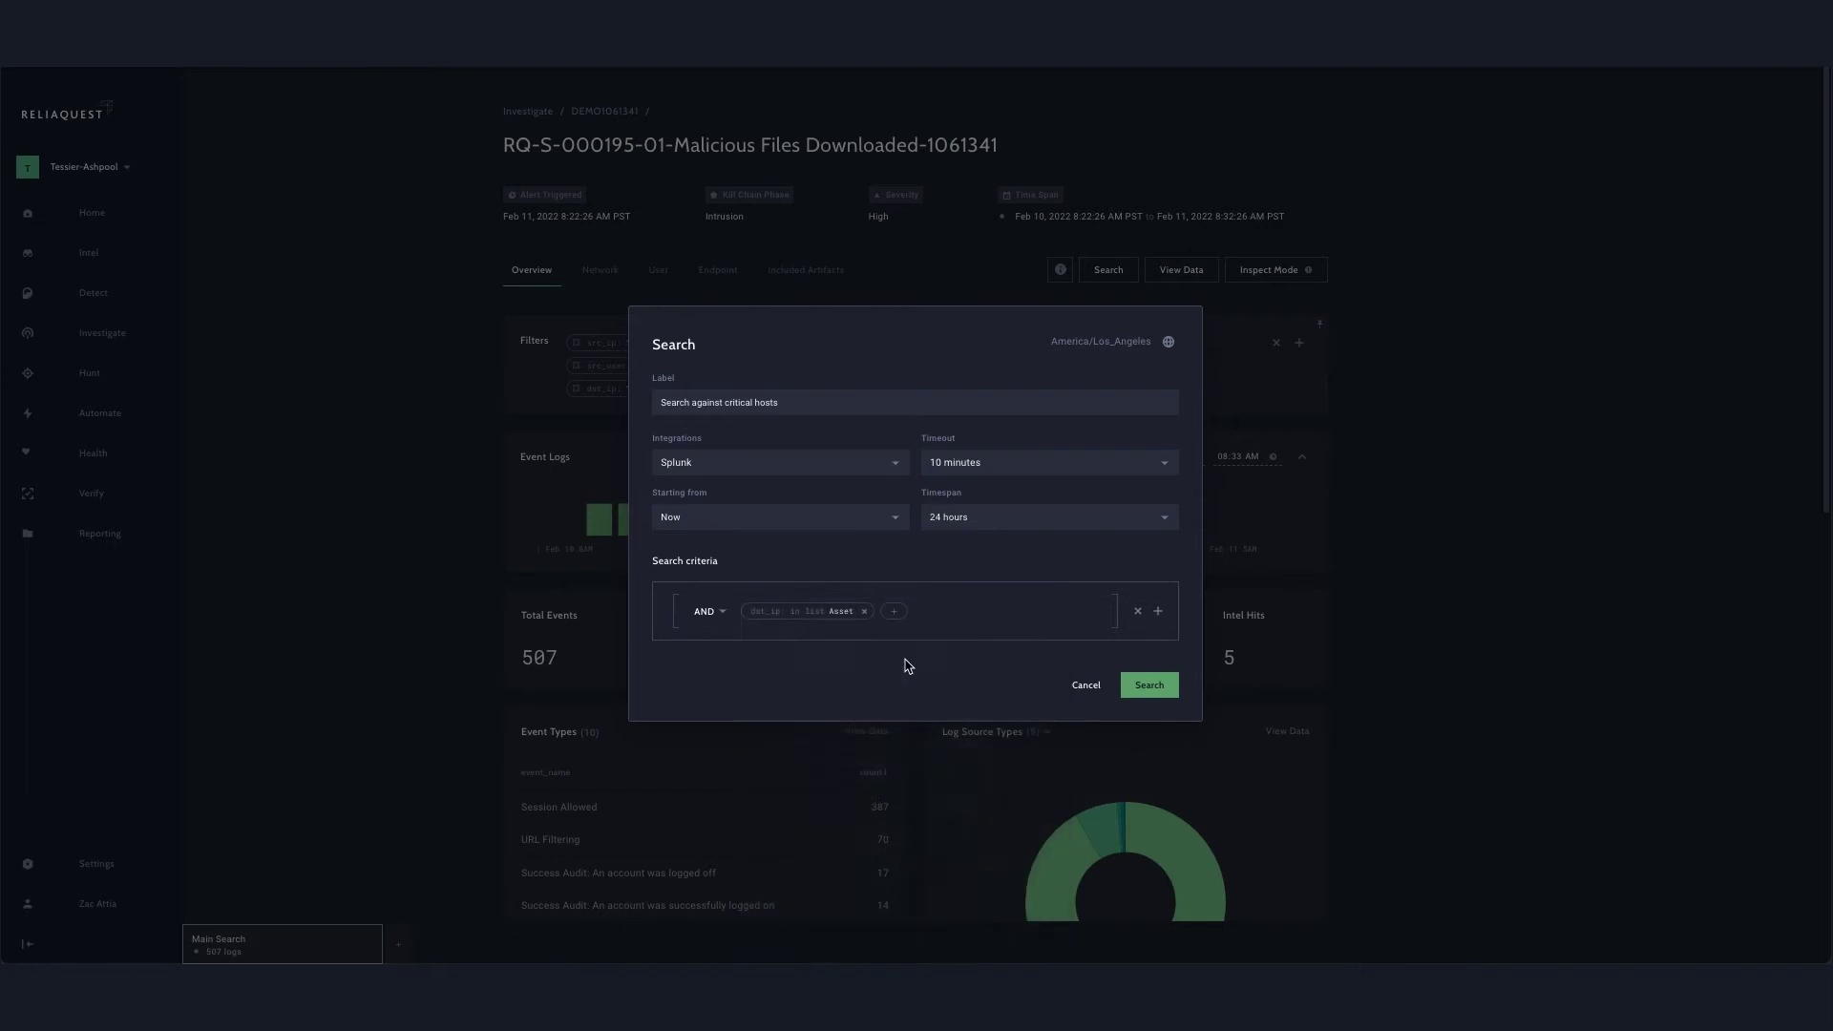
# Step: Add a src_ip filter using 'is not in list' against the Asset reference list
pyautogui.click(897, 612)
pyautogui.click(955, 716)
pyautogui.write('s')
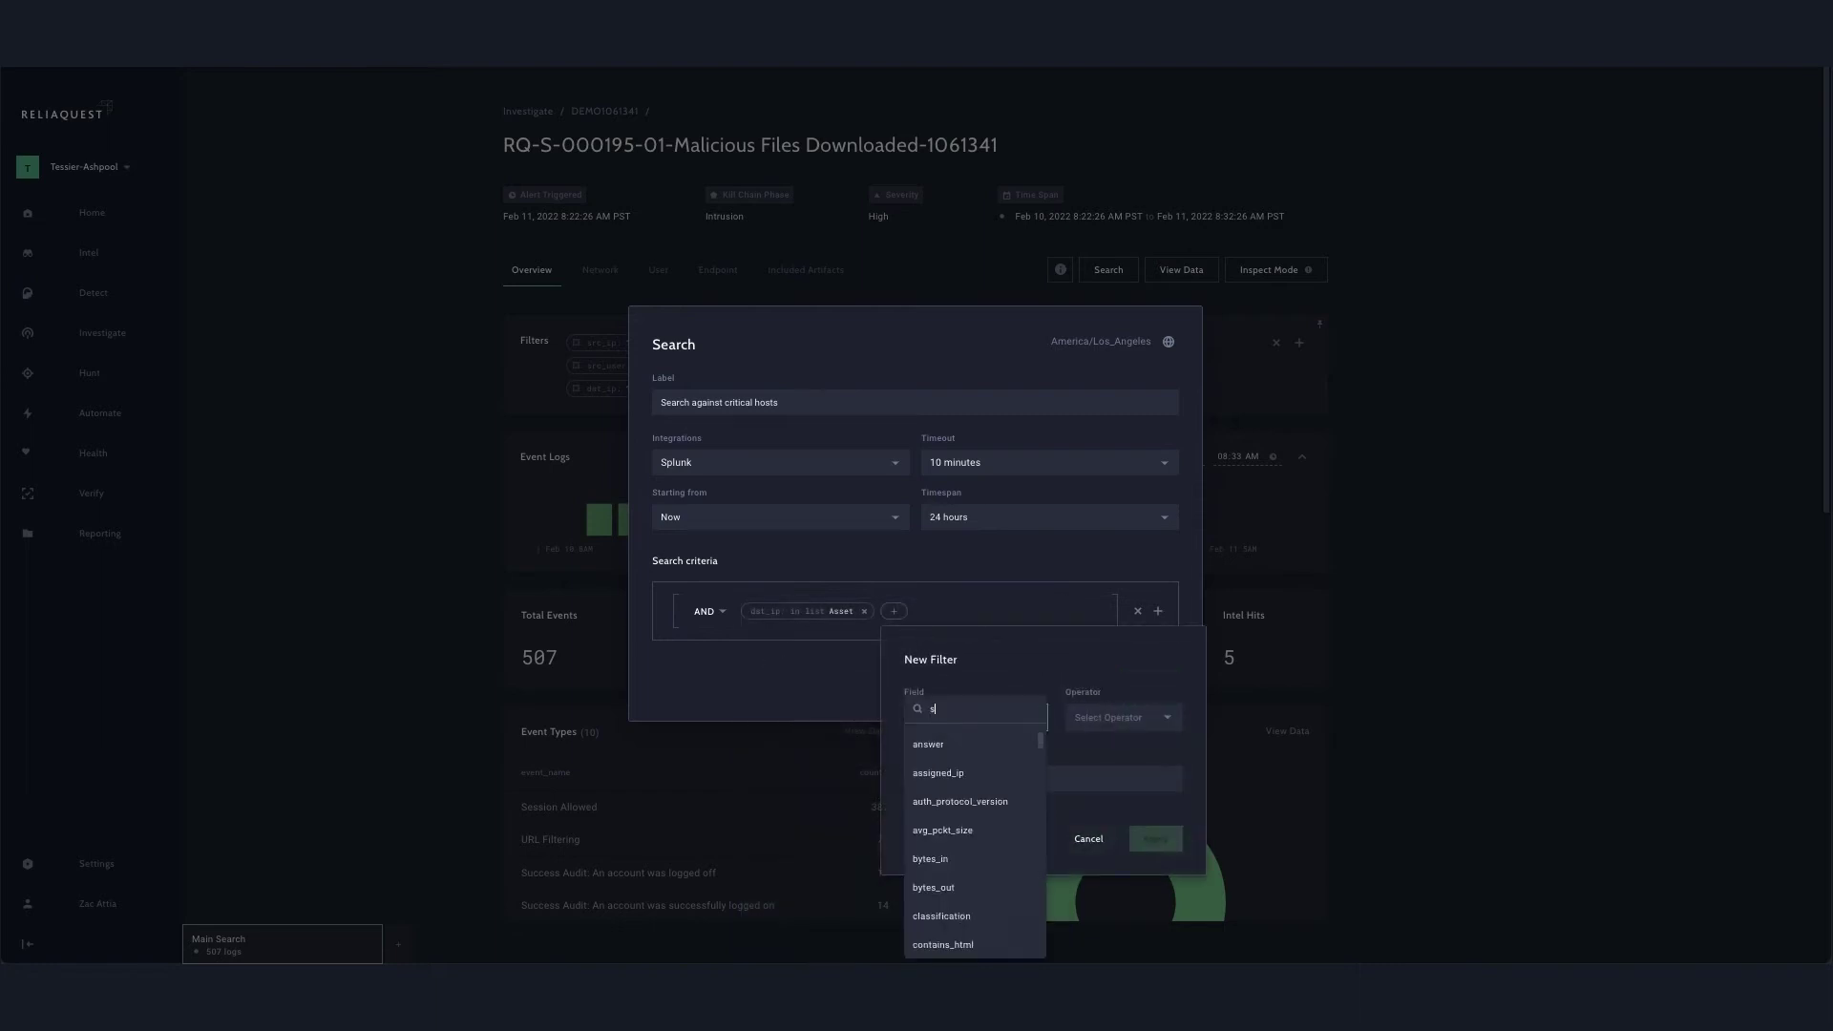
pyautogui.write('rc_ip')
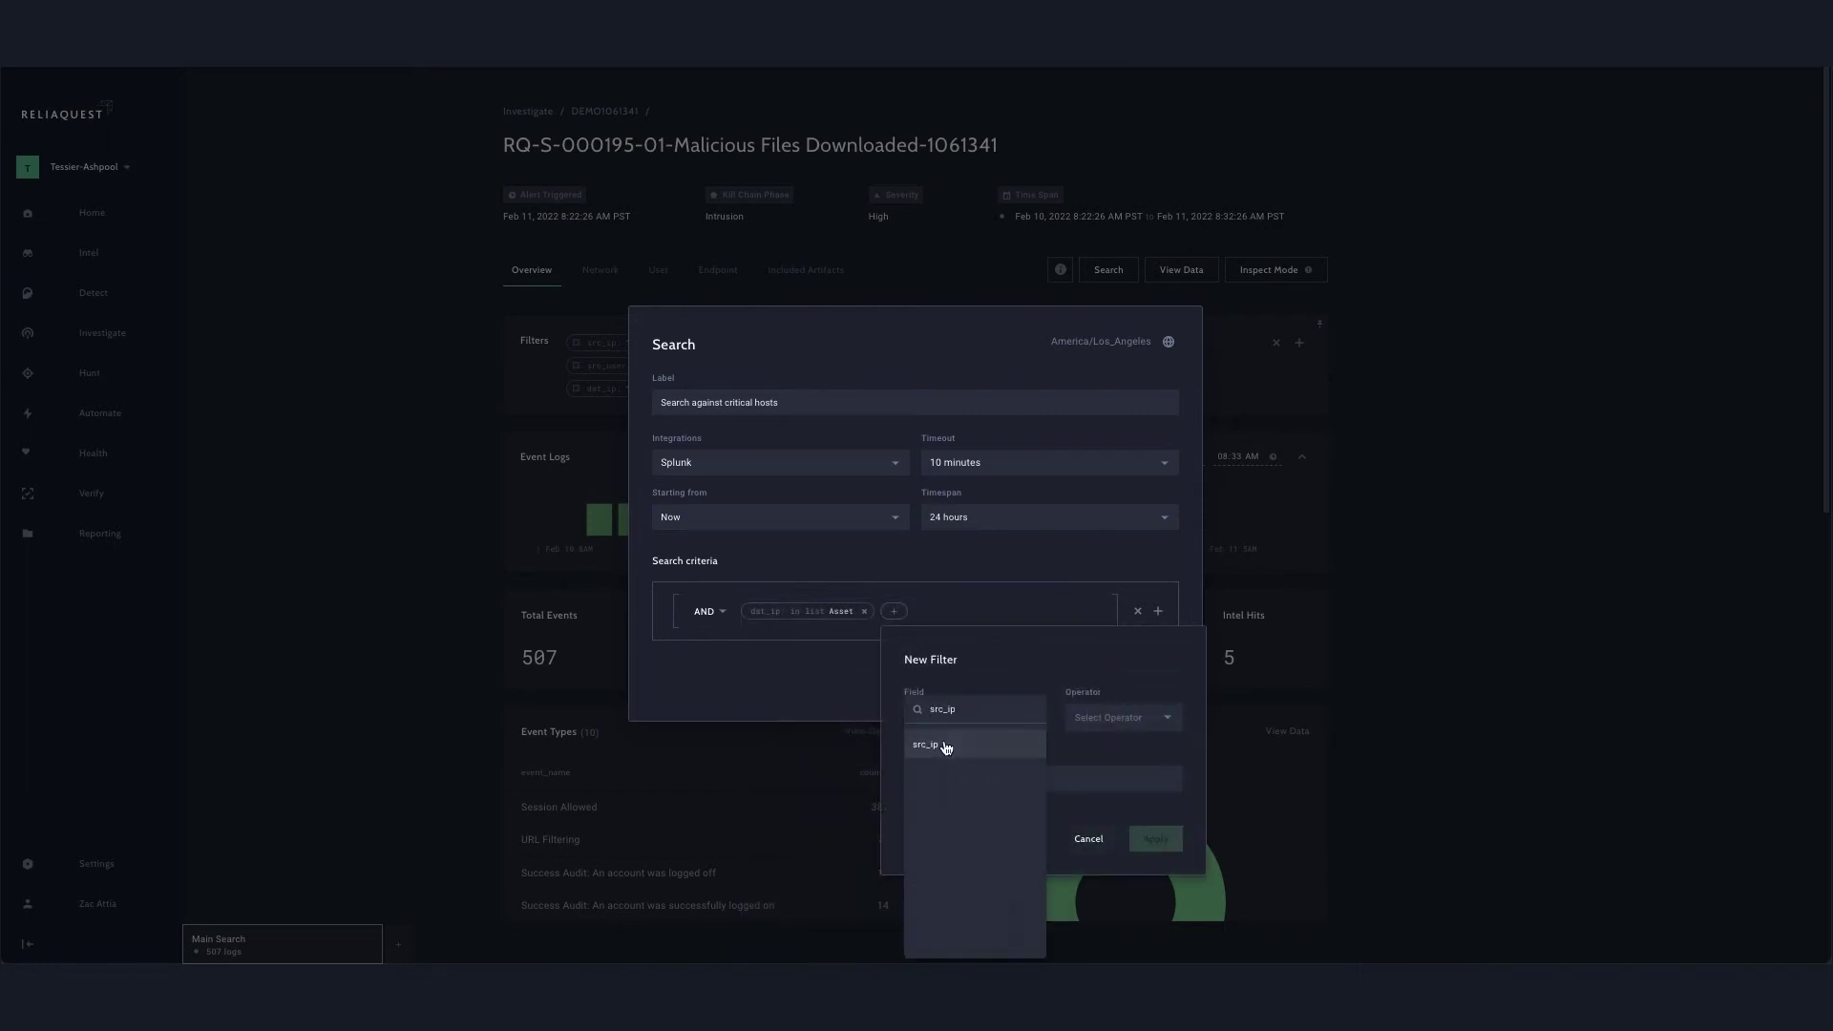
pyautogui.click(924, 745)
pyautogui.click(1126, 720)
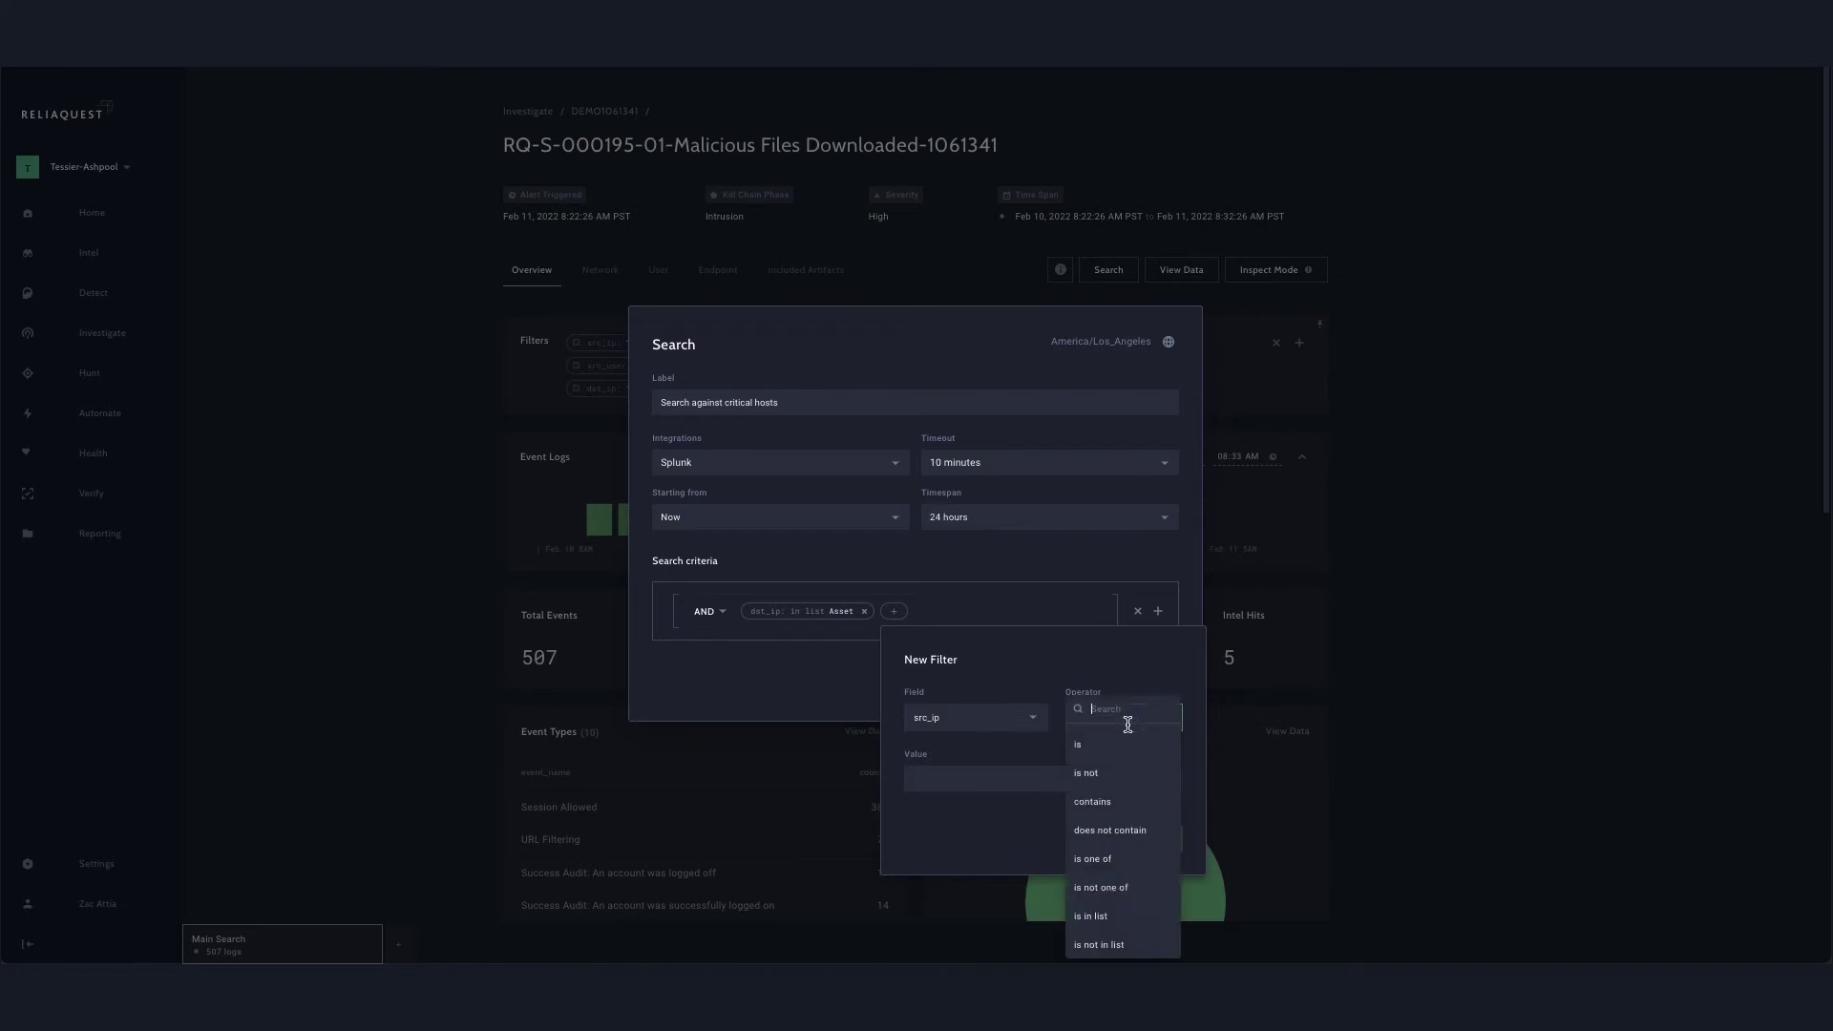
pyautogui.click(1103, 945)
pyautogui.click(948, 788)
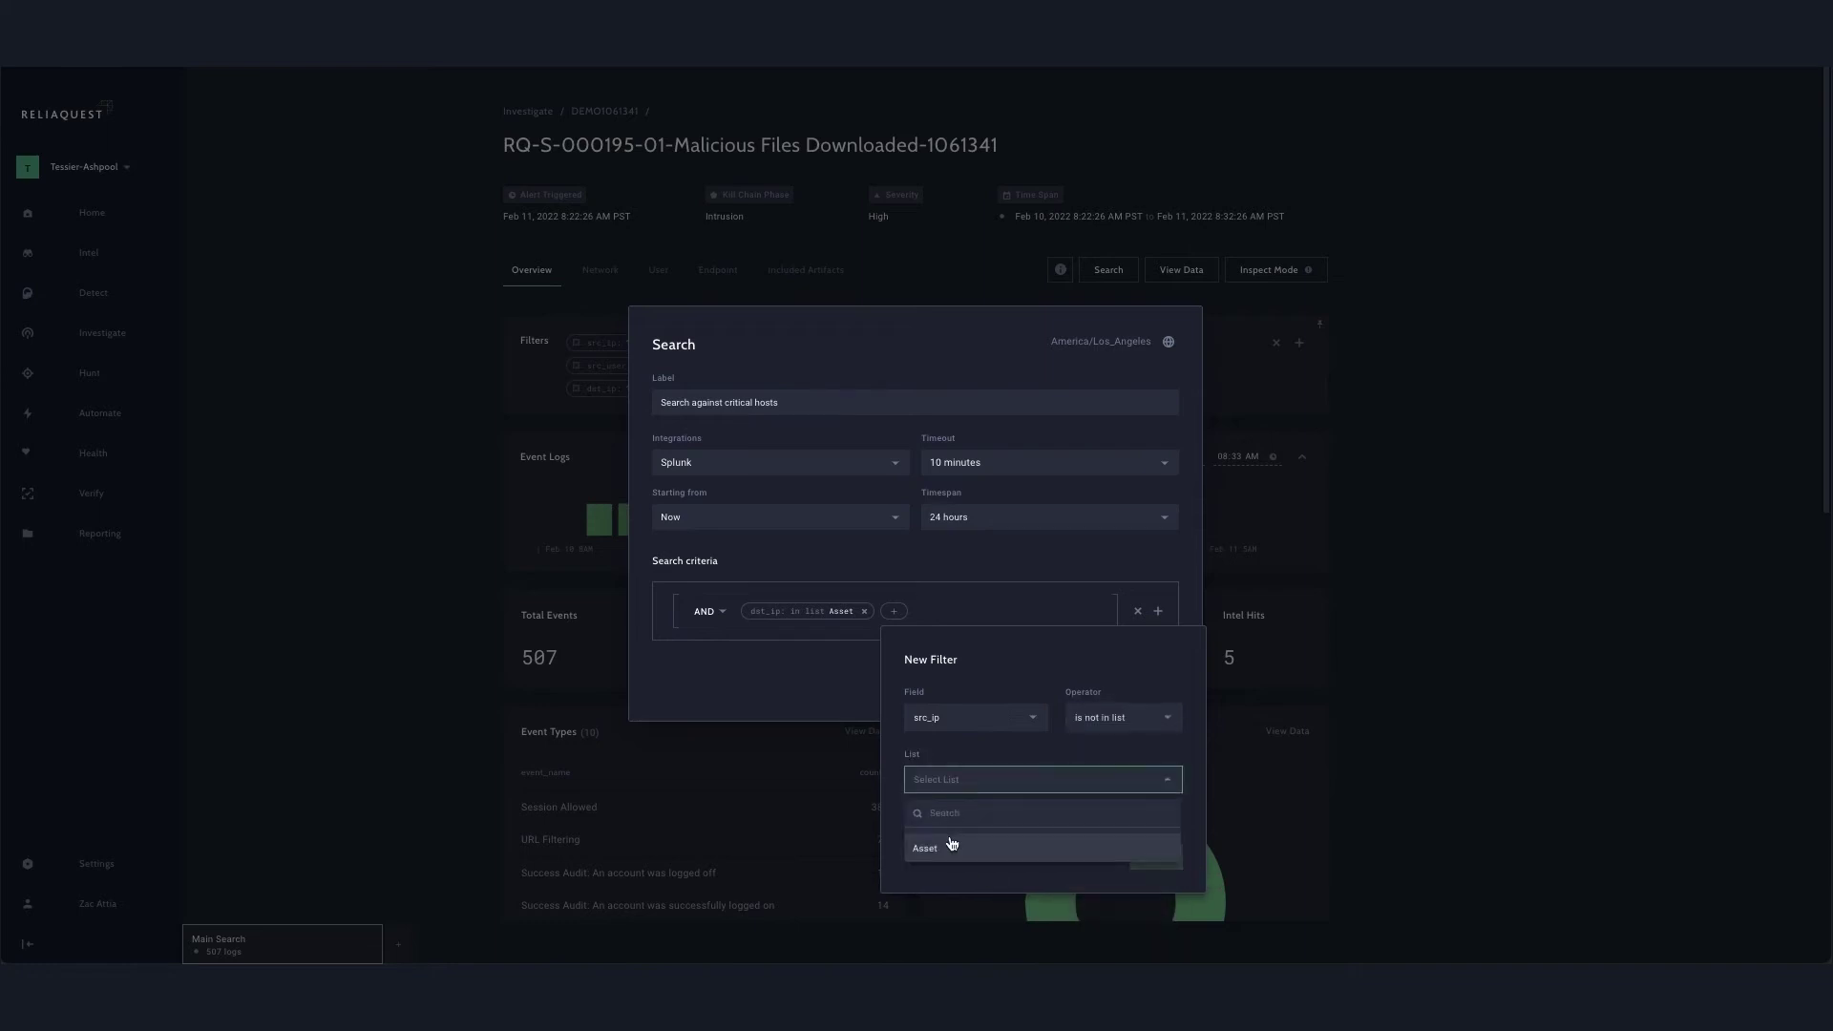
pyautogui.click(950, 843)
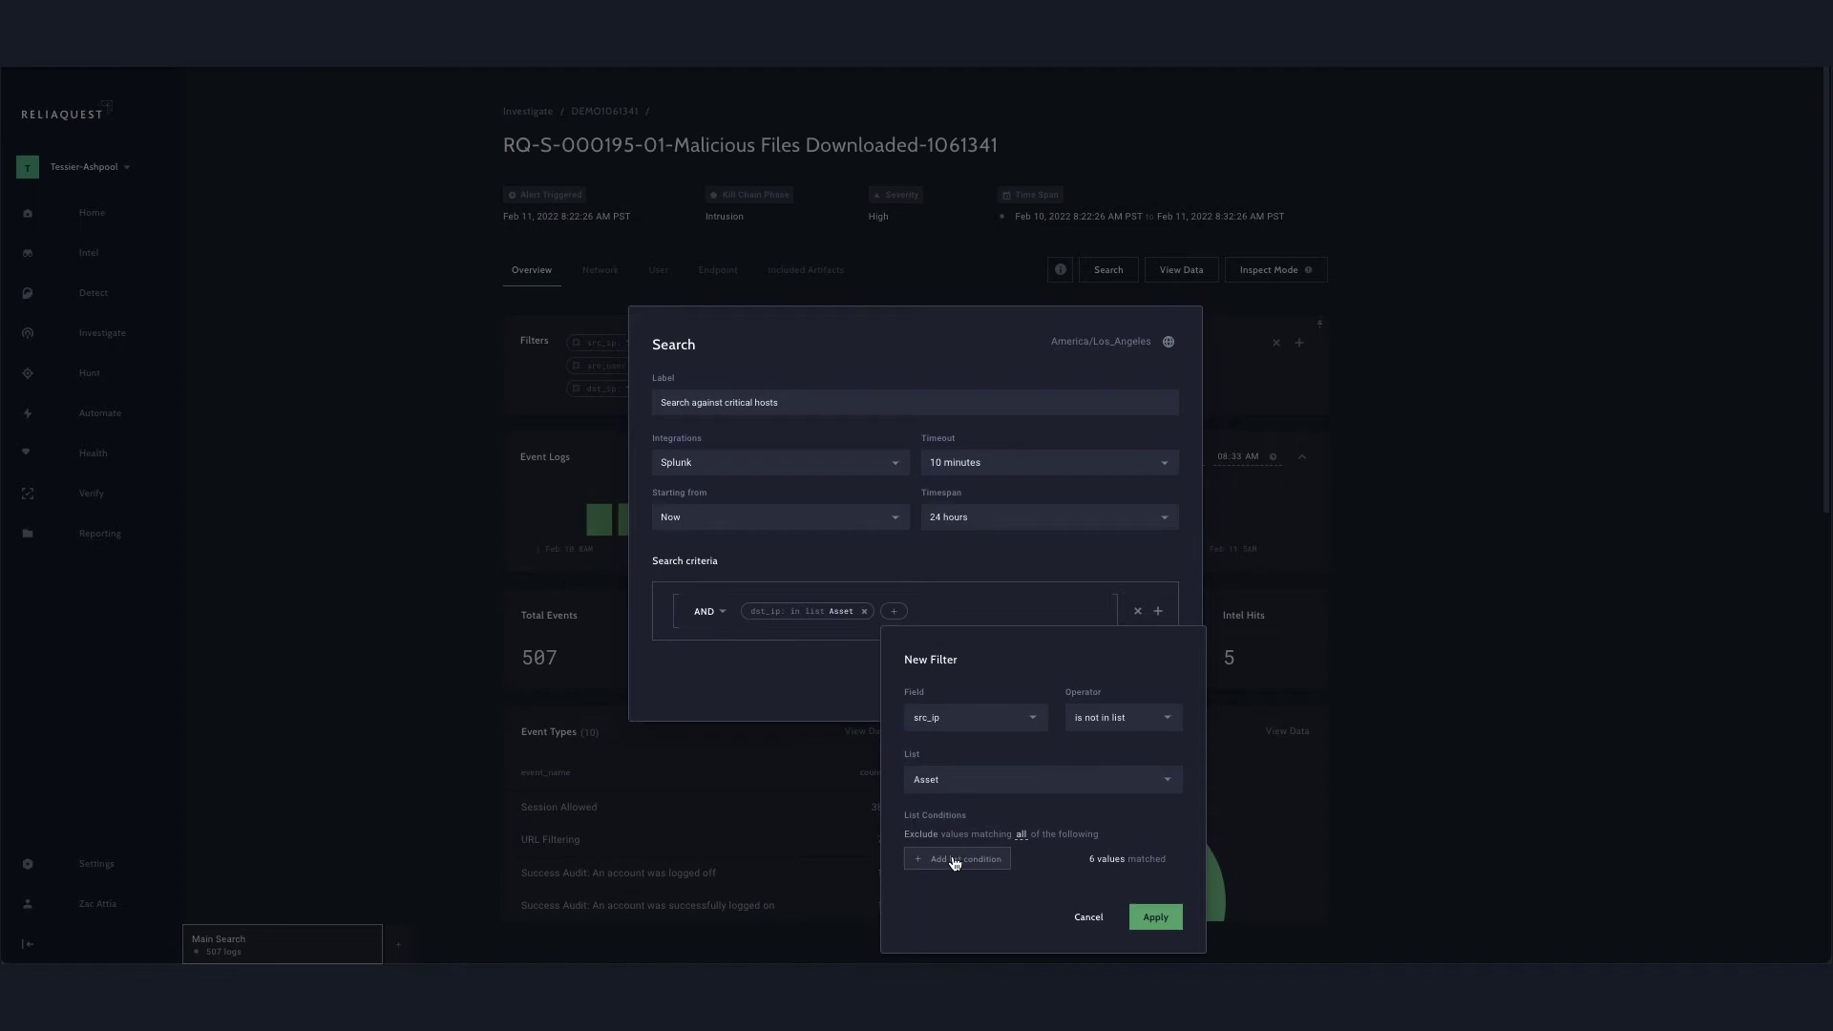
# Step: Limit the Asset list to Asset Type=Vulnerability Scanner, preview the two matched IPs, and apply
pyautogui.click(955, 861)
pyautogui.click(987, 566)
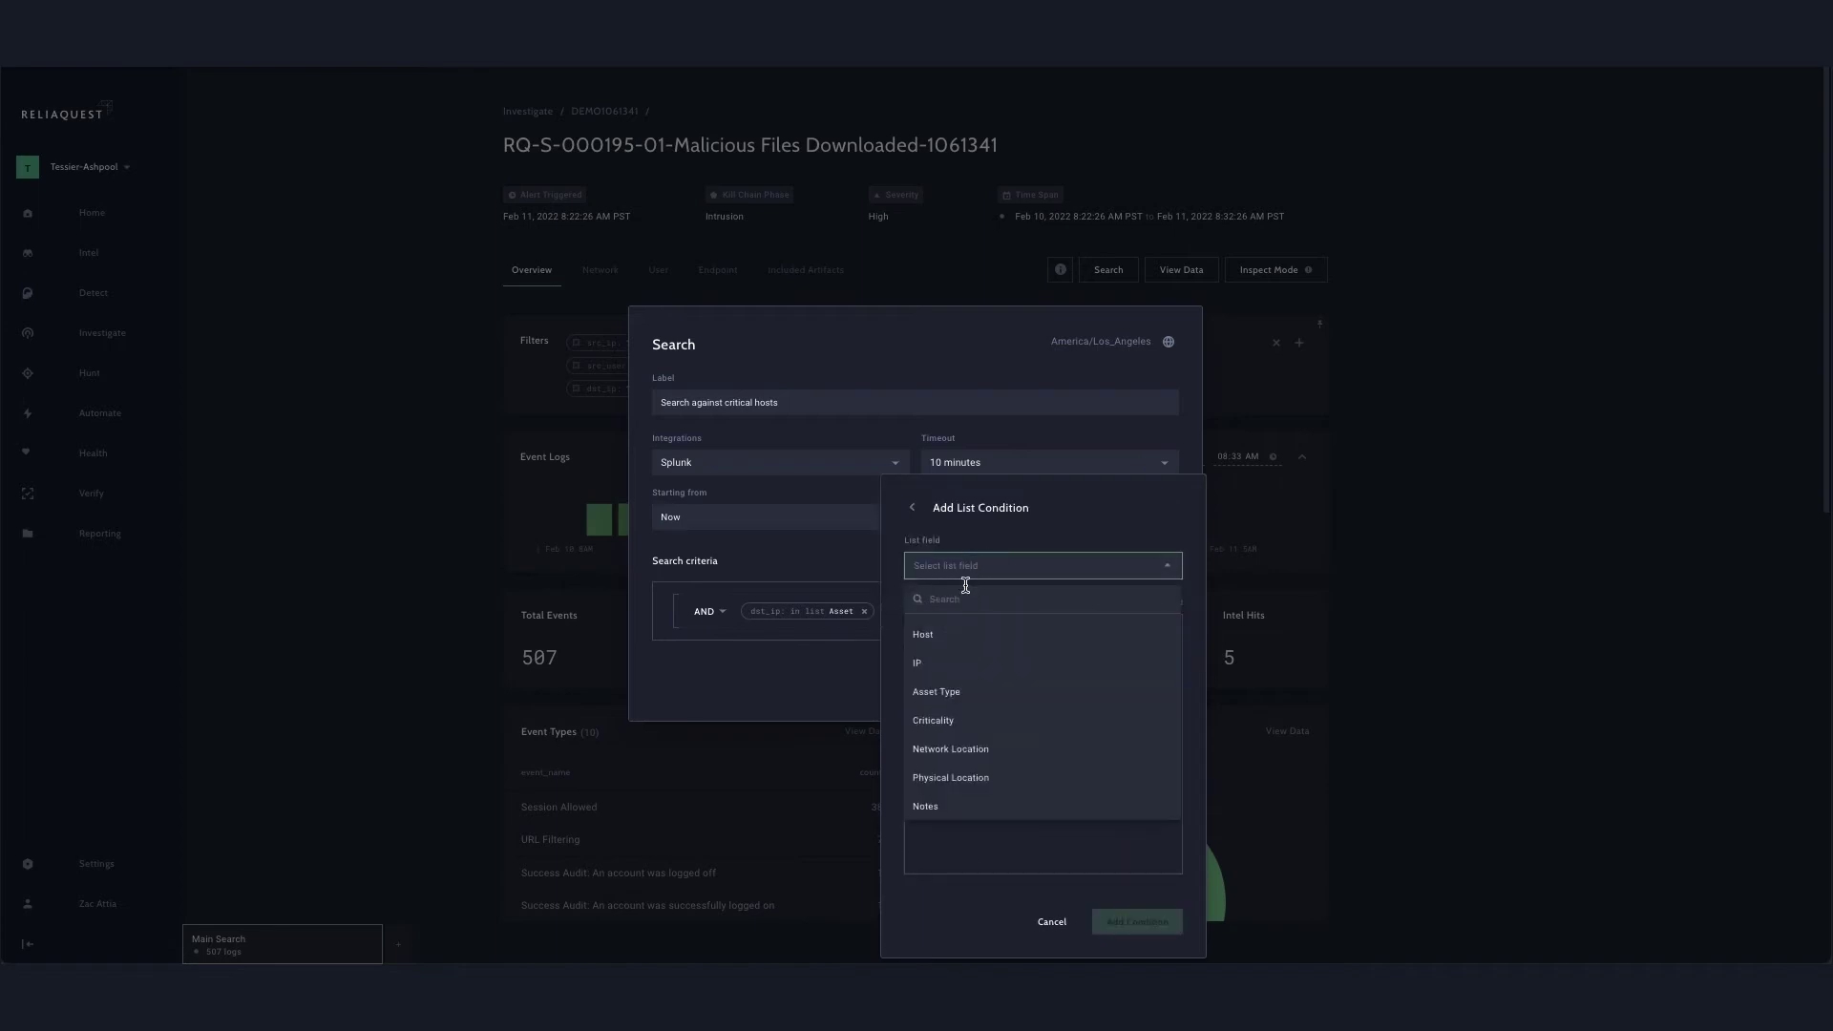
pyautogui.click(940, 695)
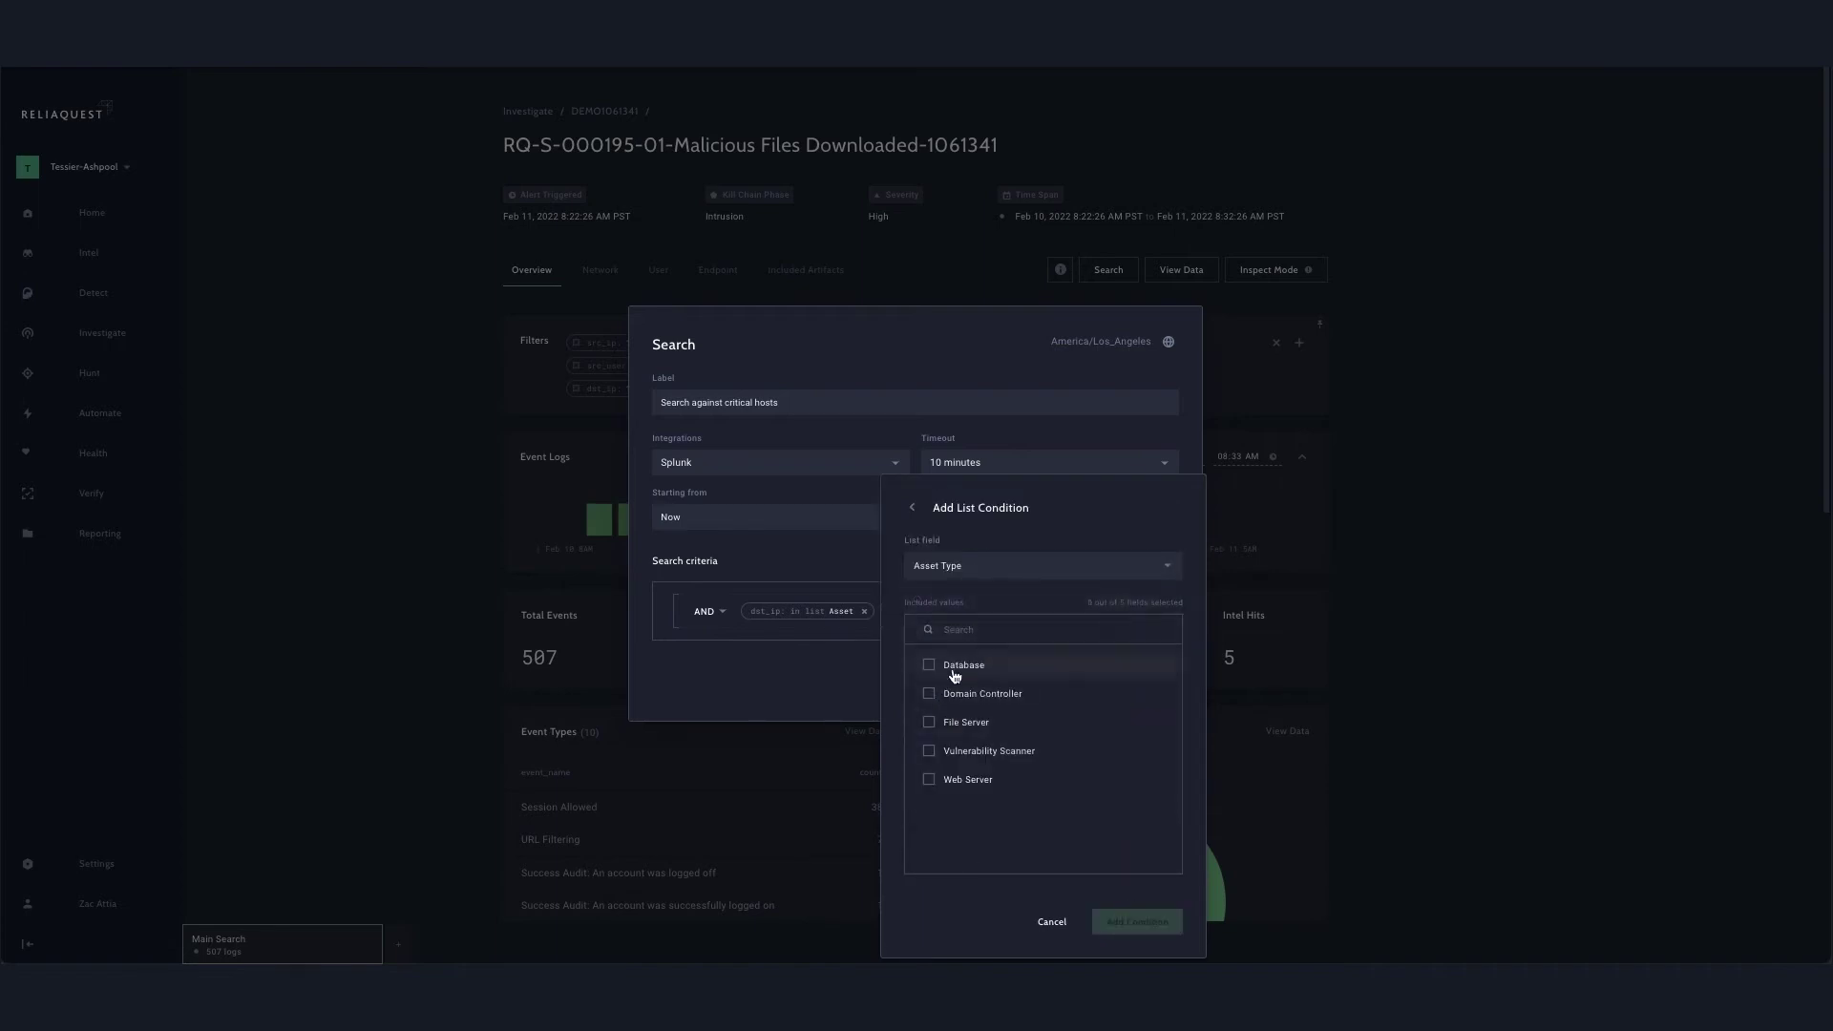
pyautogui.click(954, 752)
pyautogui.click(1130, 921)
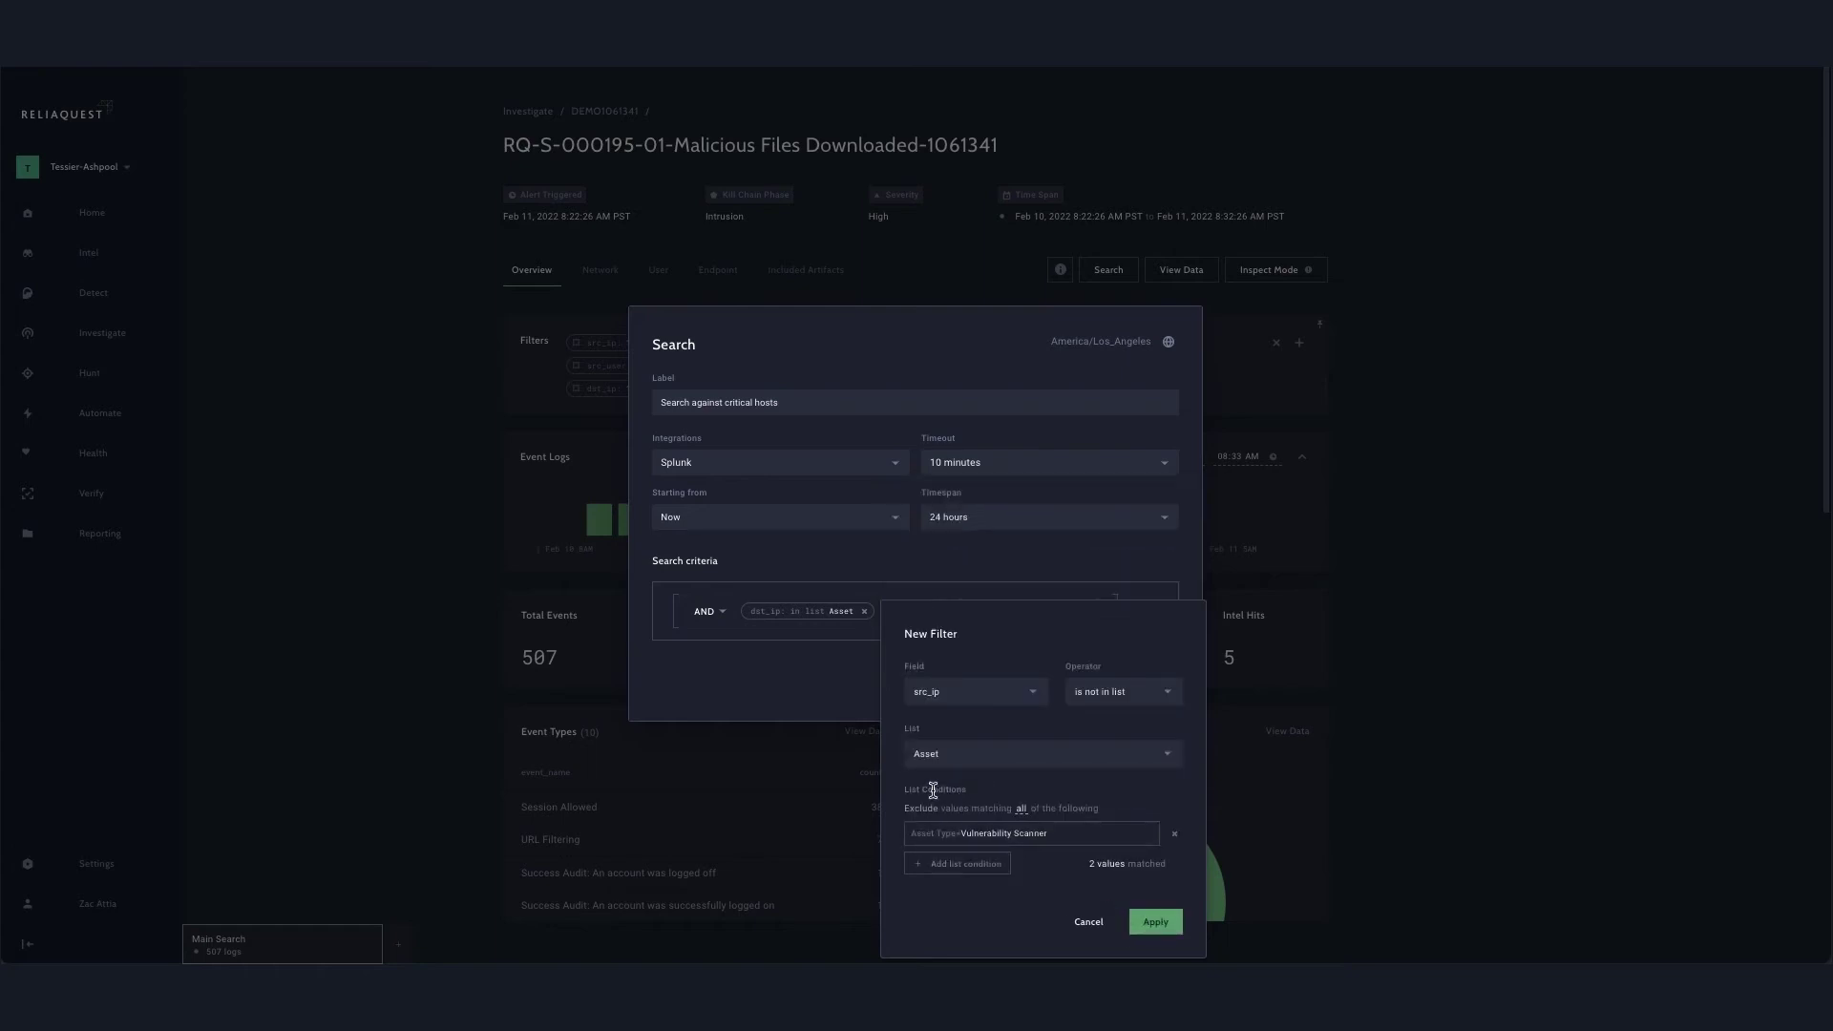
pyautogui.click(1126, 863)
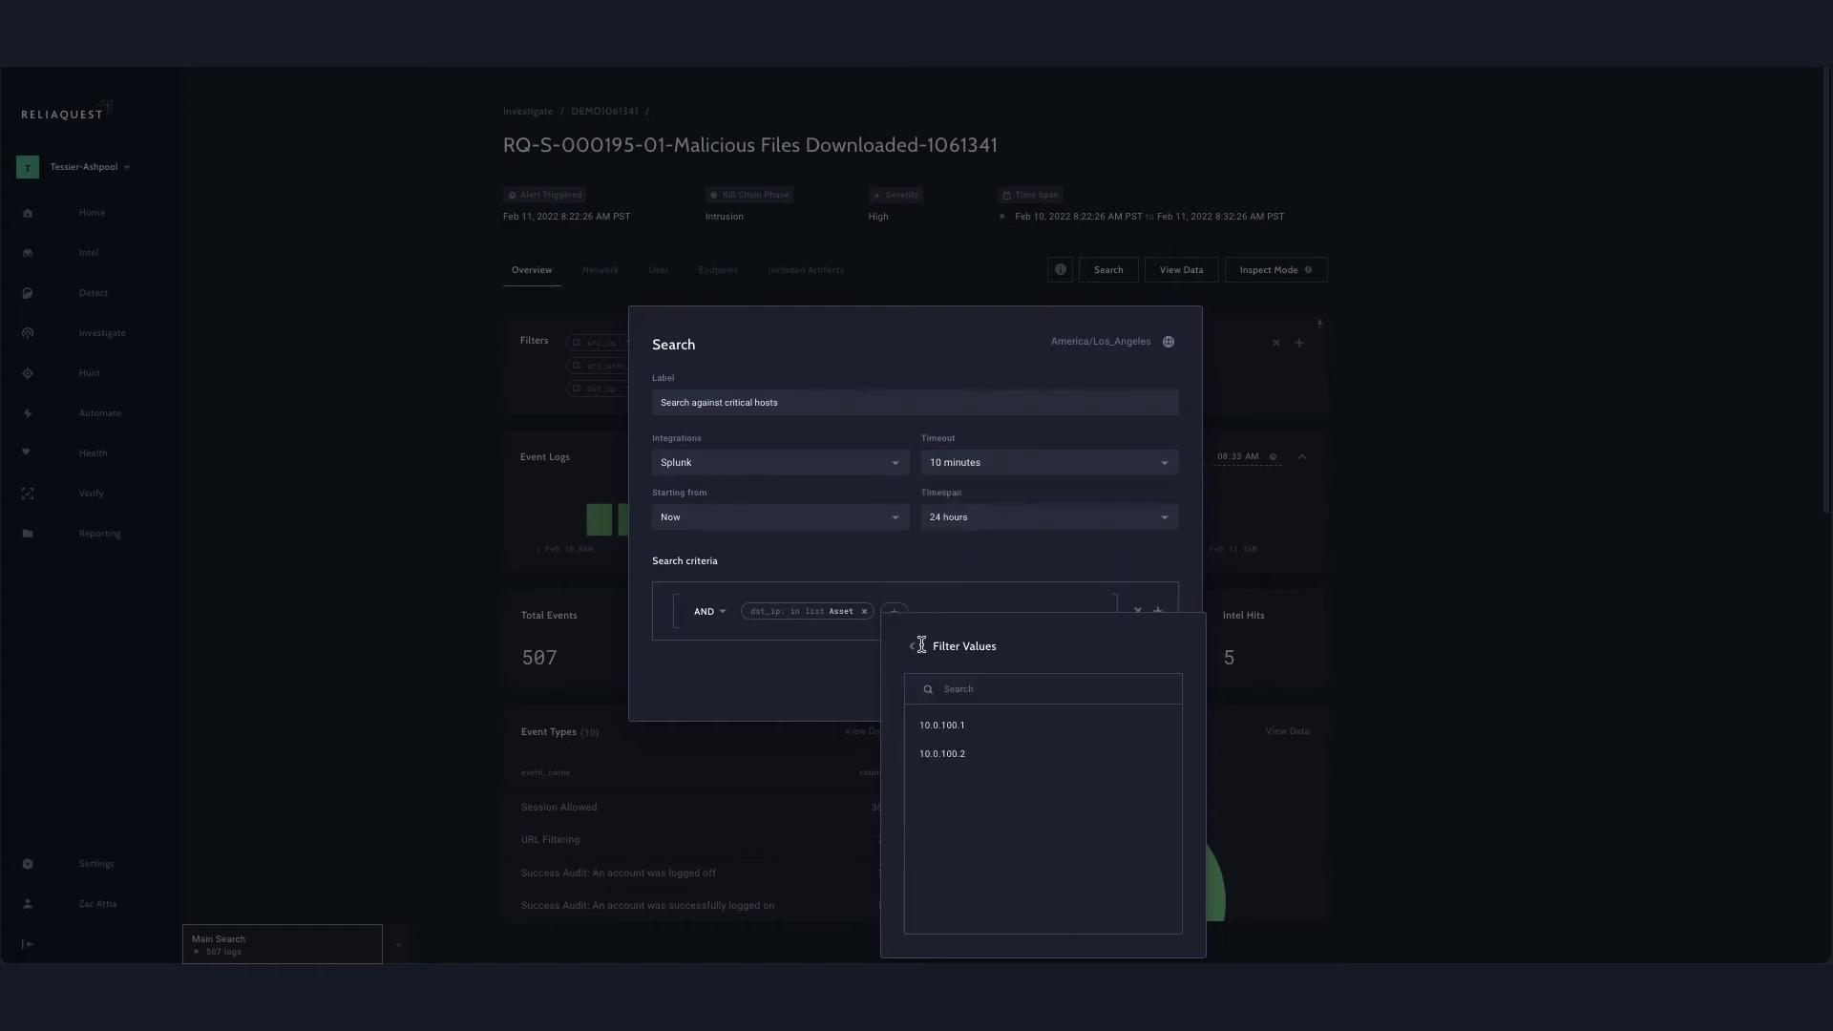
pyautogui.click(912, 647)
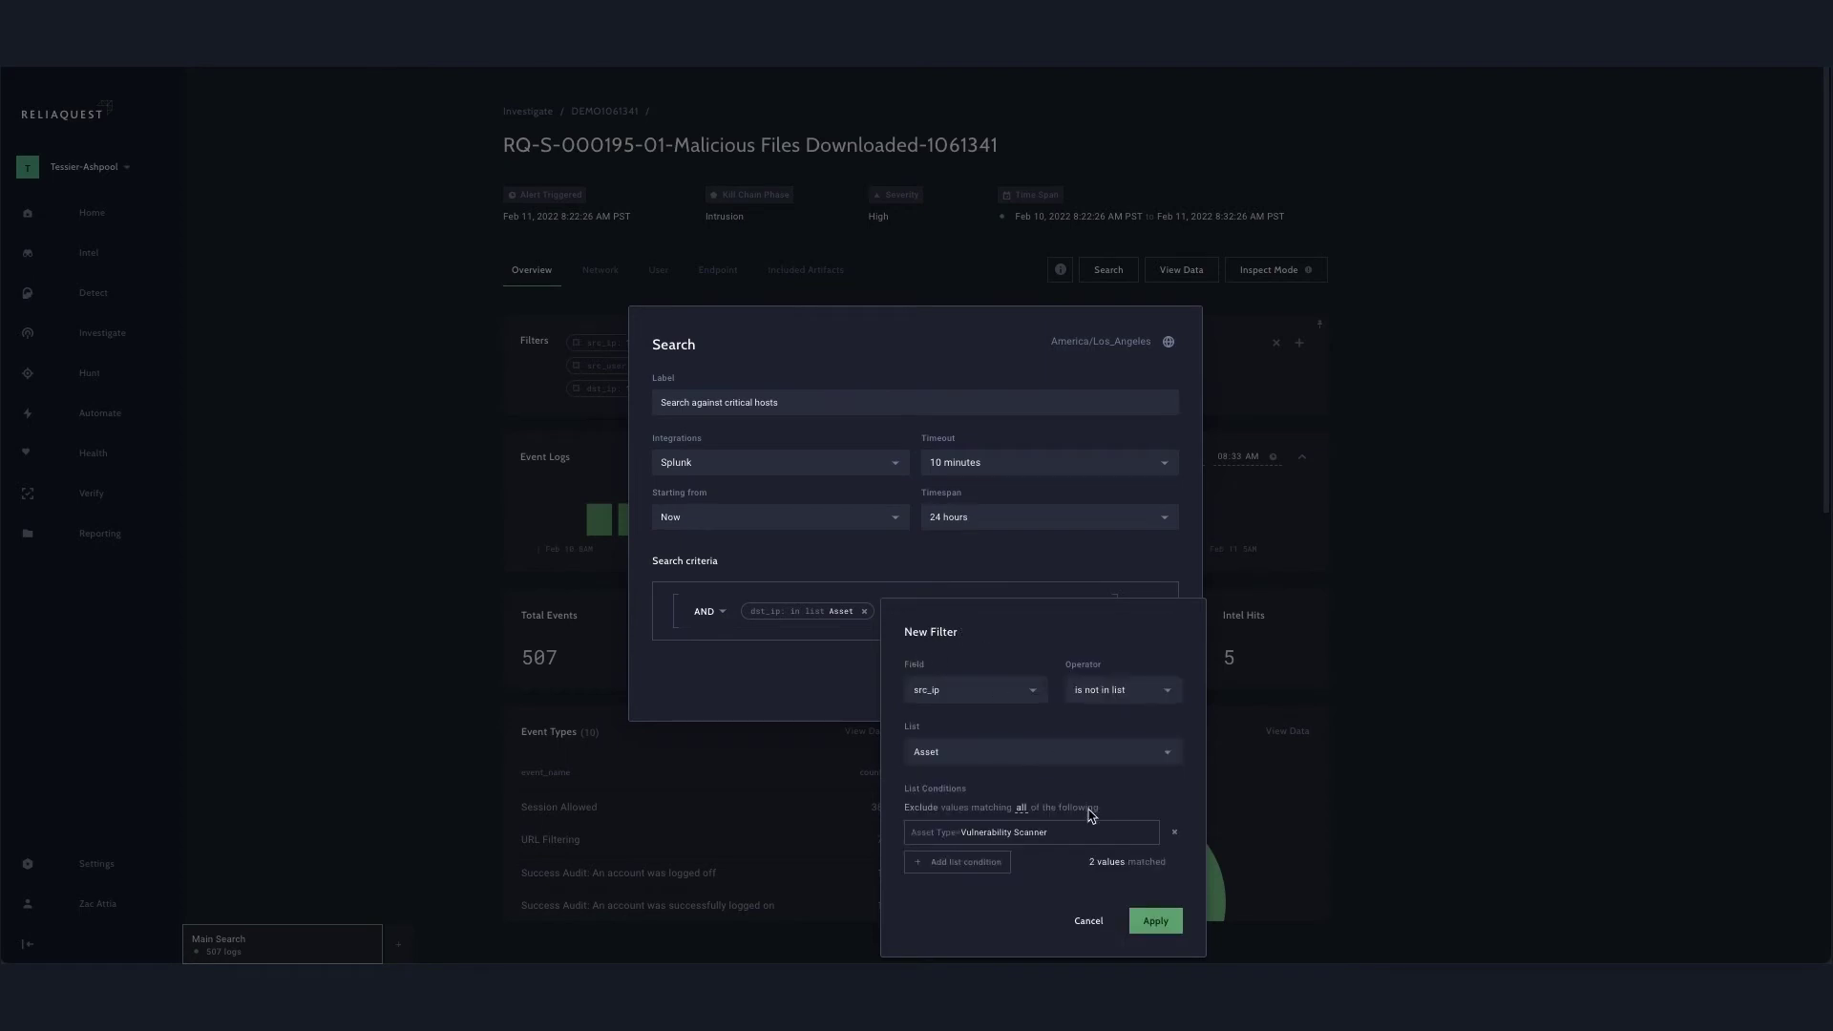
pyautogui.click(1151, 919)
pyautogui.click(1062, 611)
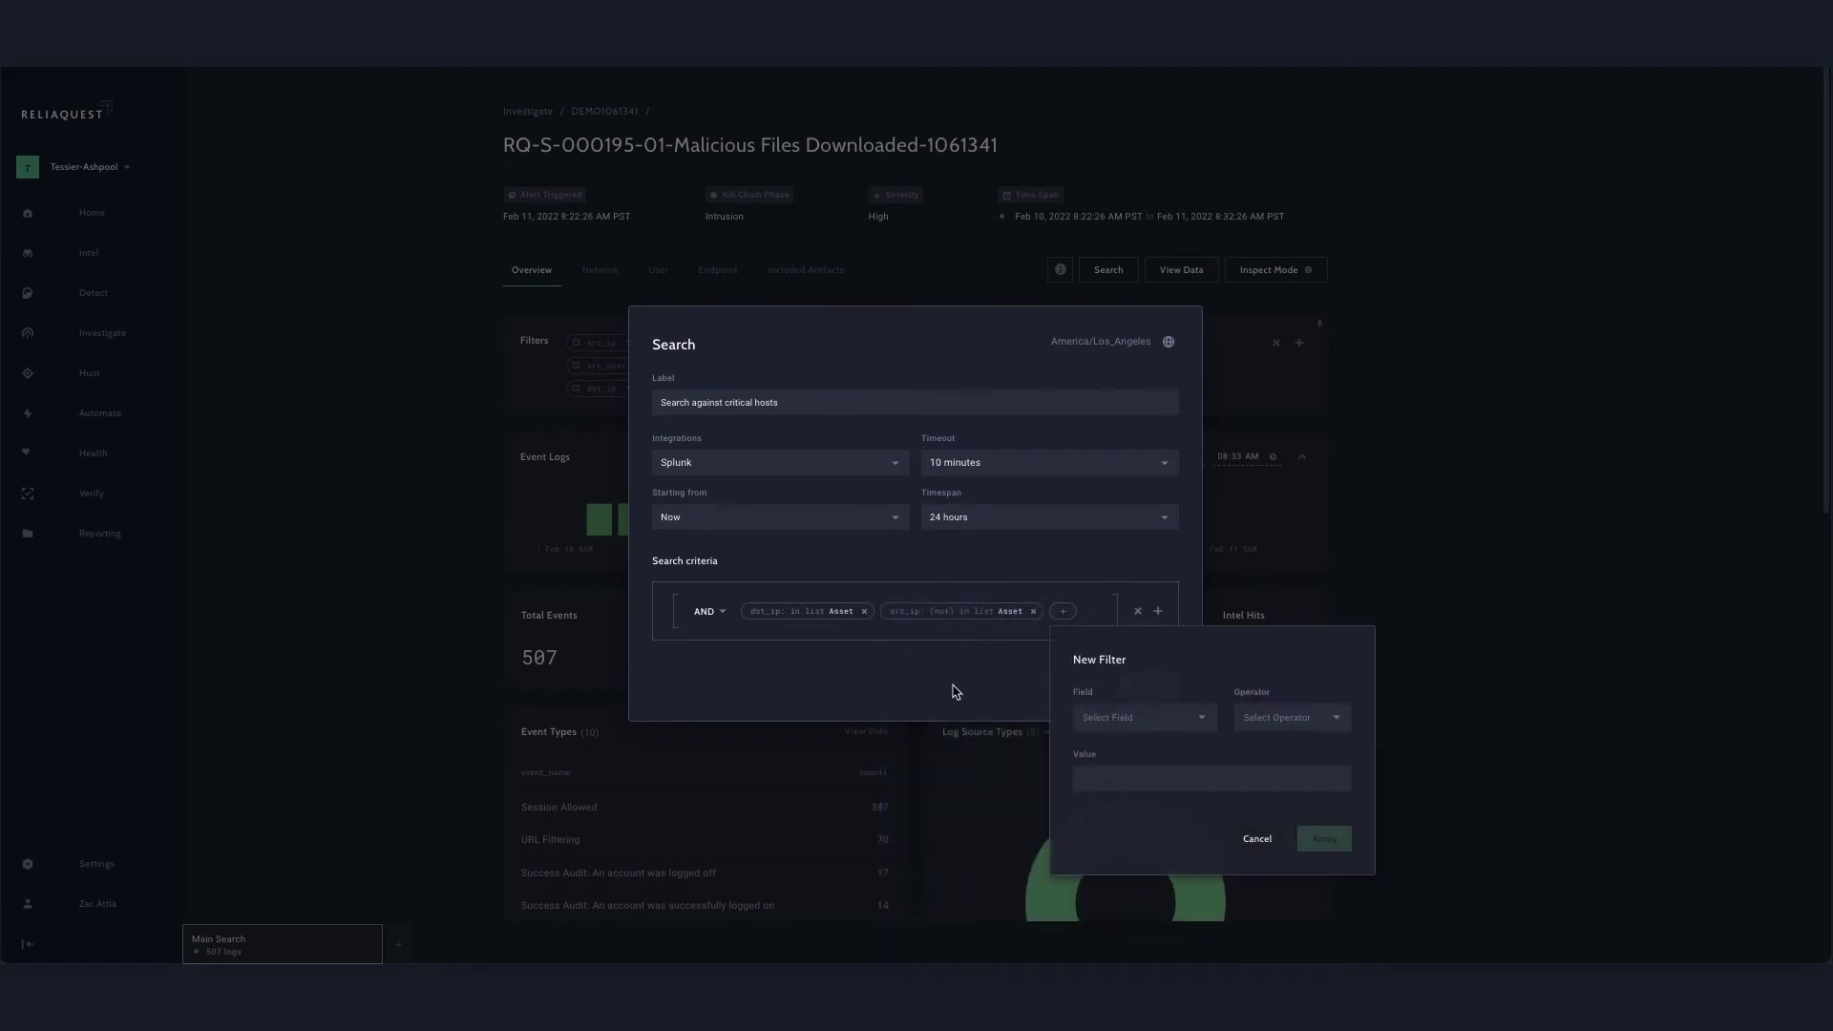
pyautogui.click(1100, 728)
# Step: Add a src_user filter using 'is not in list' against the User reference list
pyautogui.write('src_user')
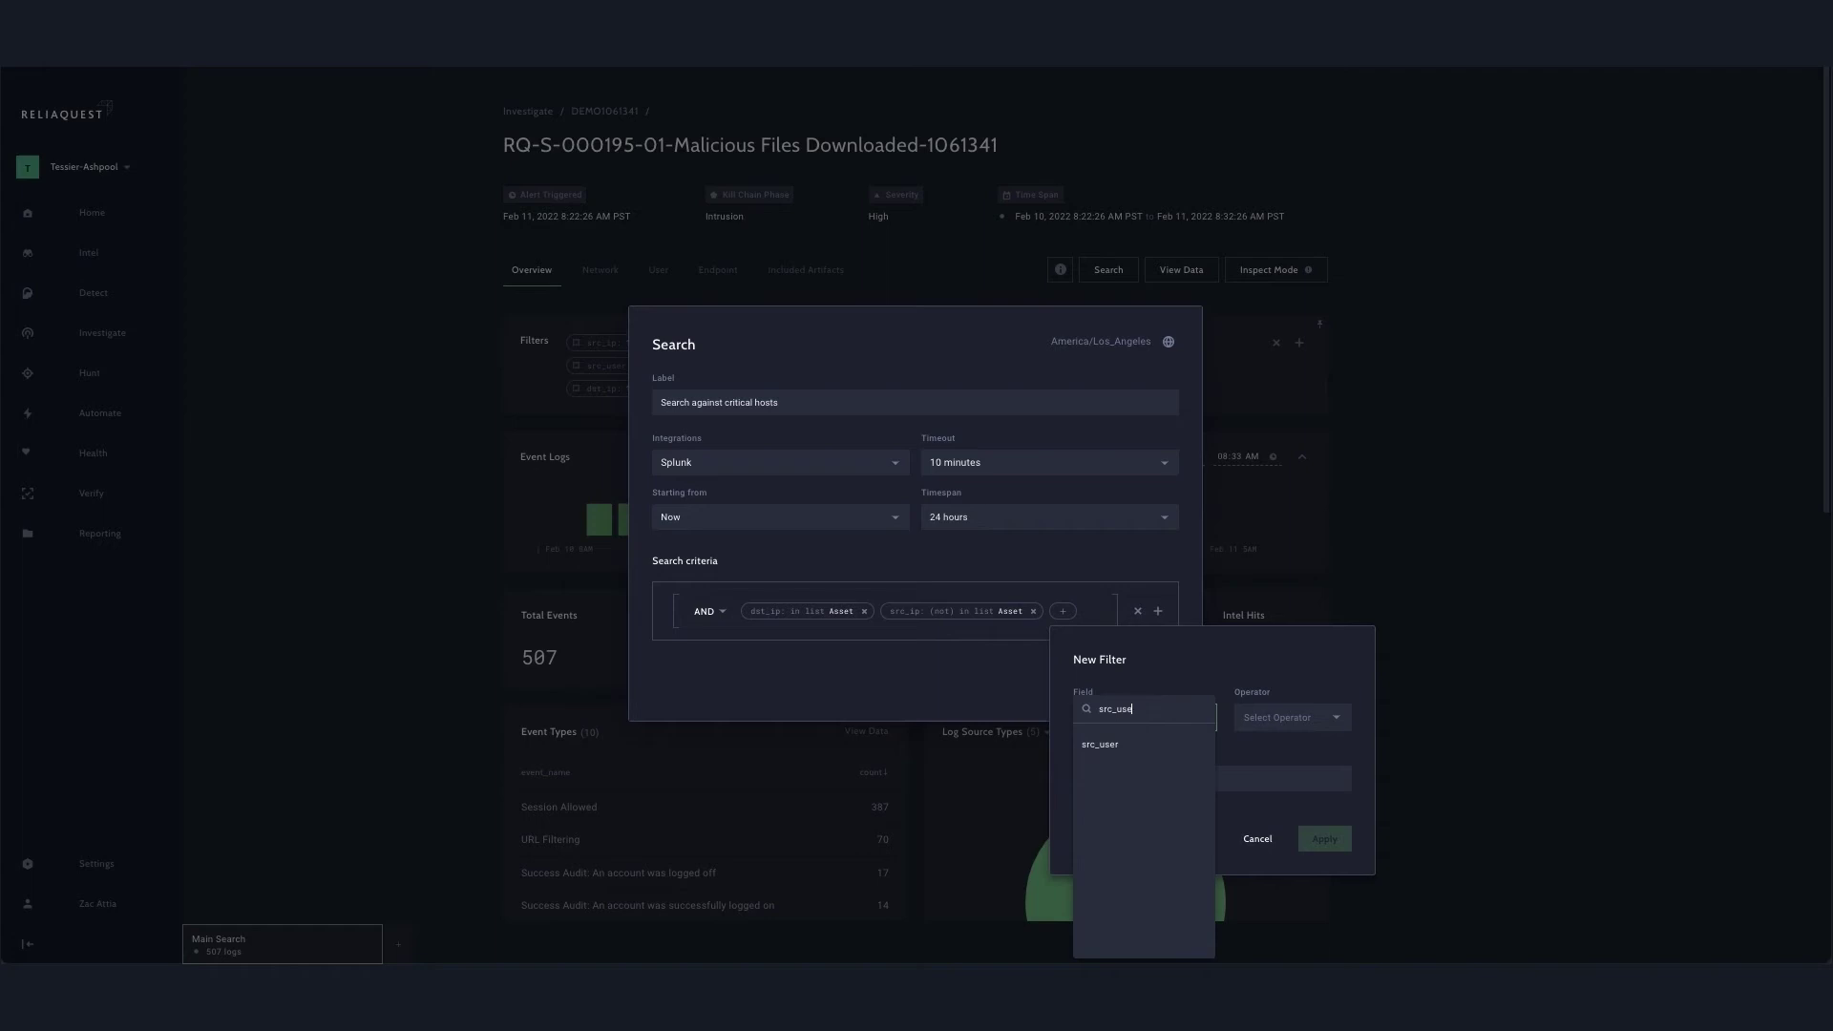
pyautogui.click(1108, 745)
pyautogui.click(1288, 718)
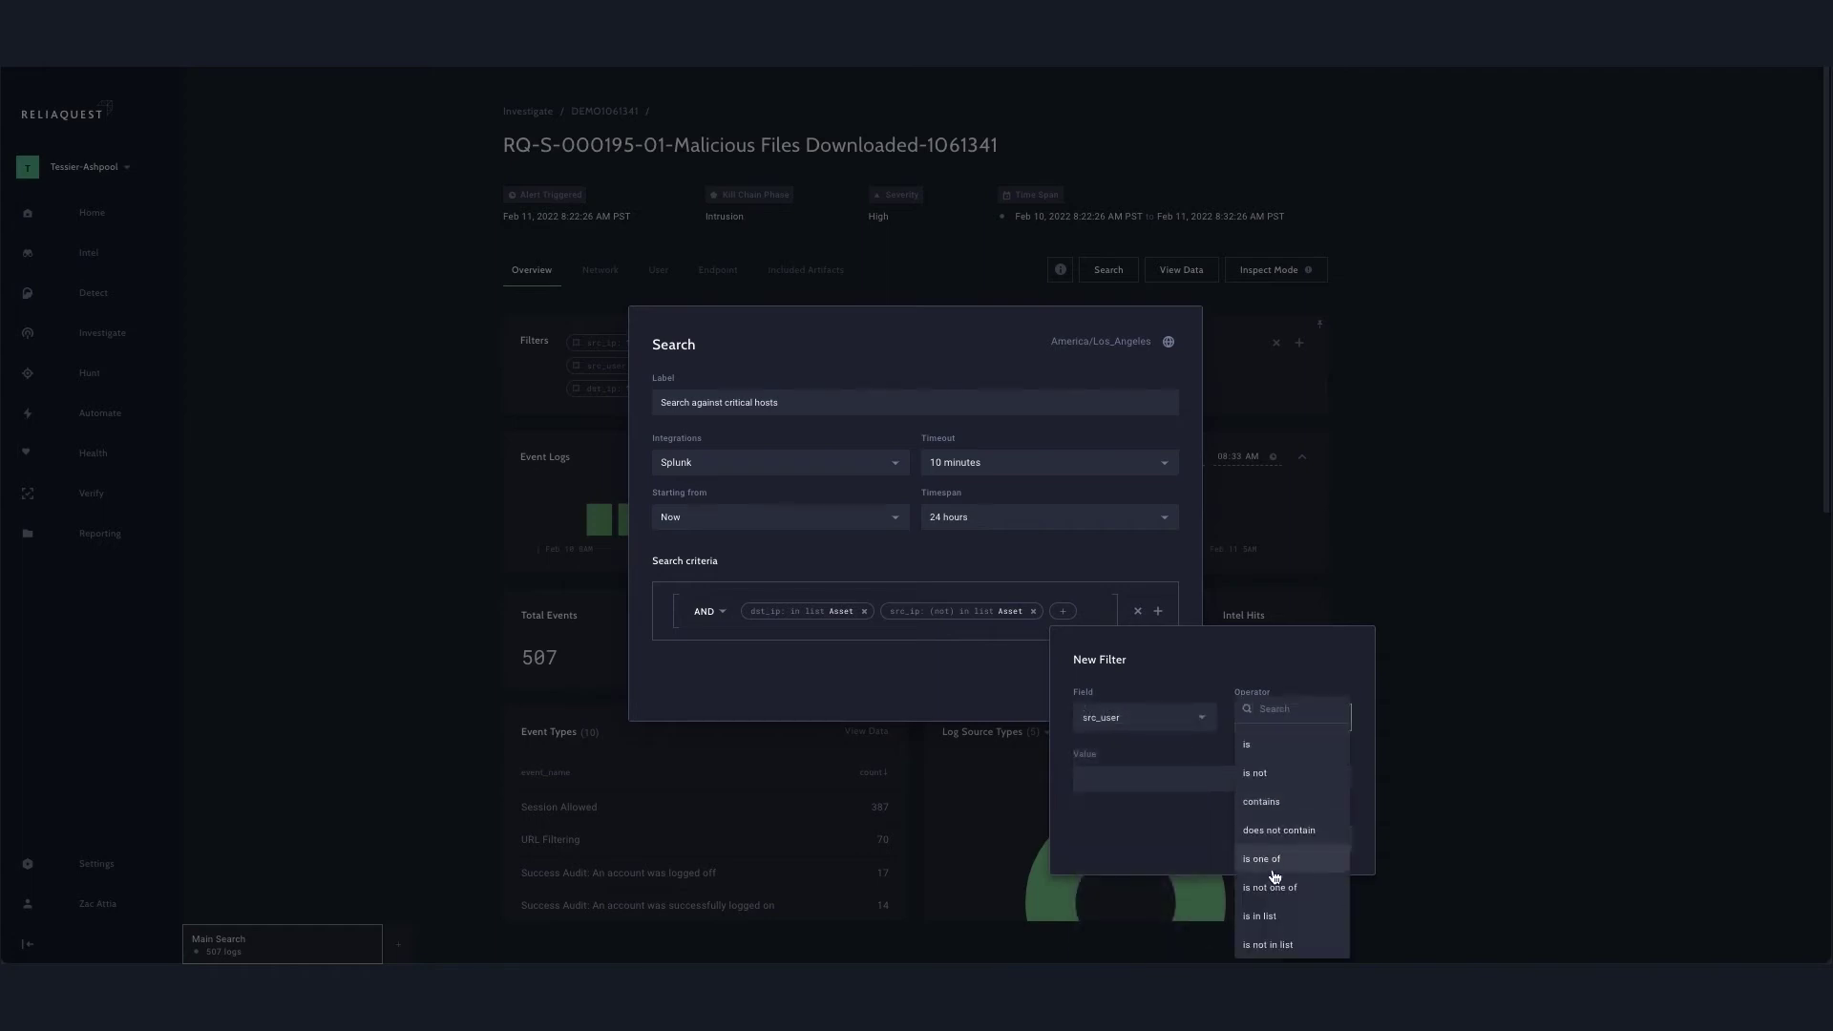
pyautogui.click(1270, 944)
pyautogui.click(1143, 788)
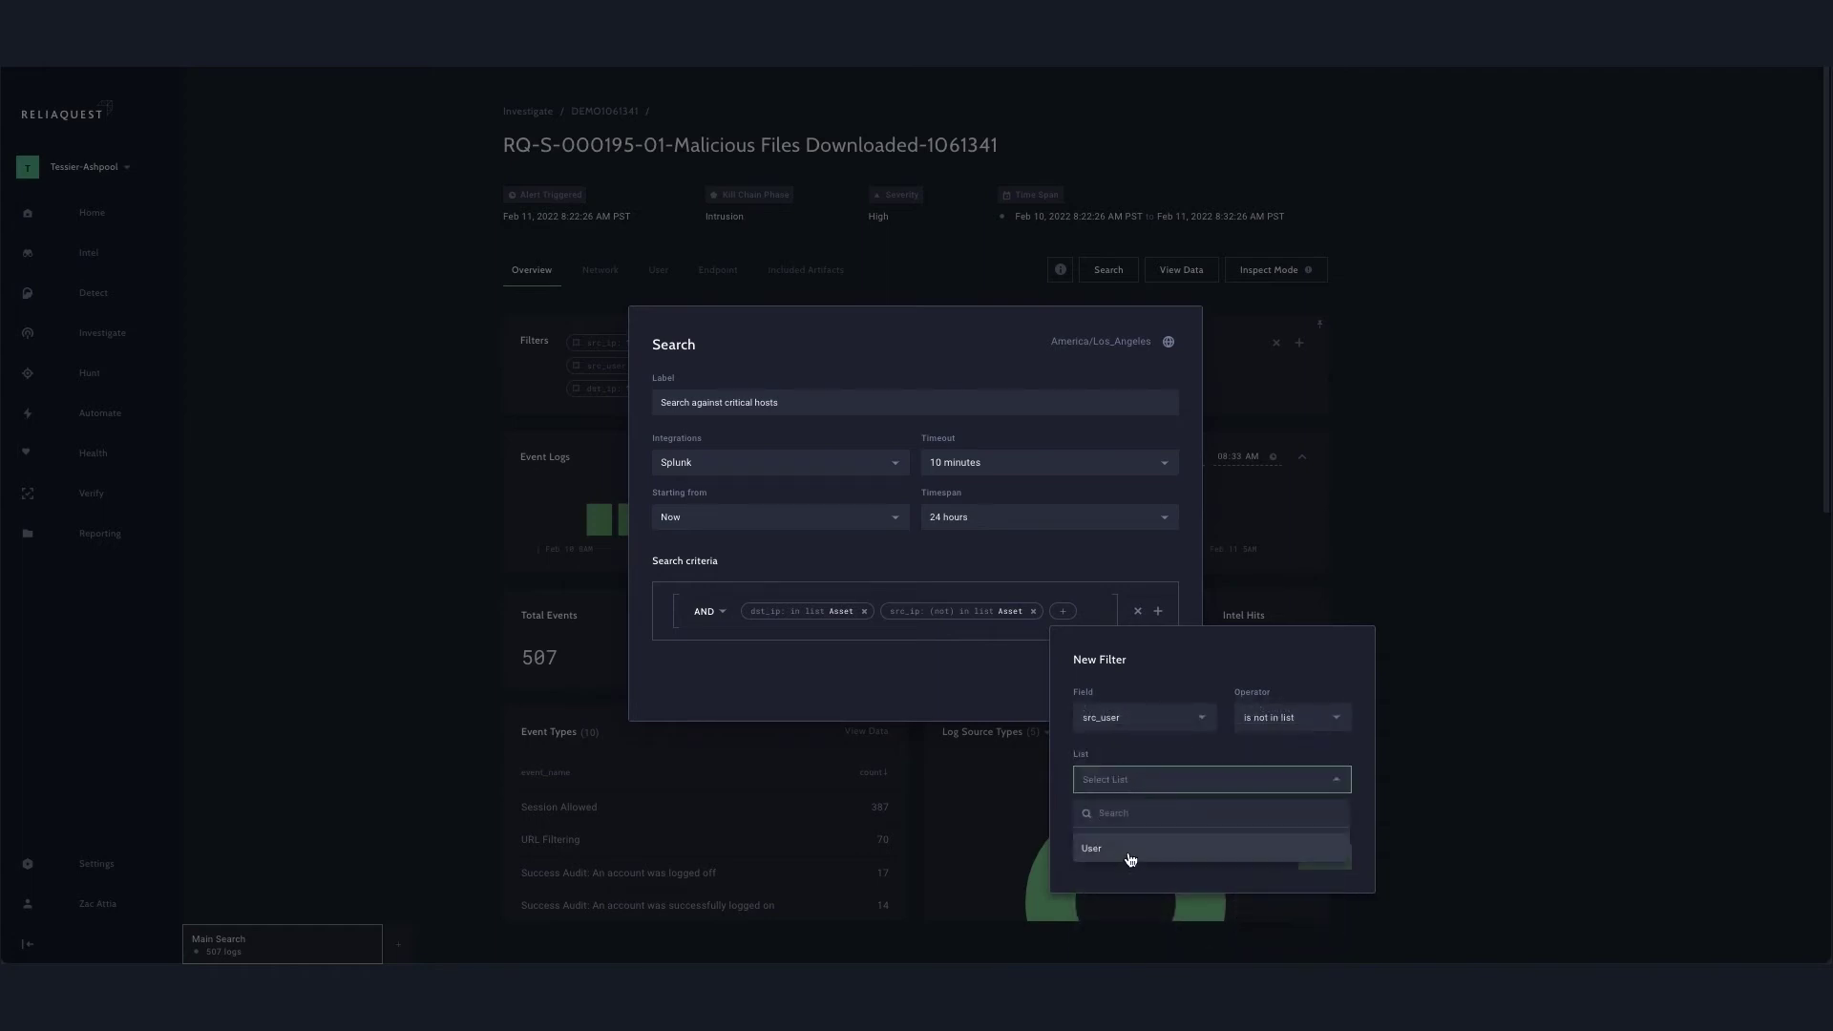
pyautogui.click(1129, 853)
# Step: Restrict the User list to Title=System Administrator, apply the filter, and create the search
pyautogui.click(1151, 857)
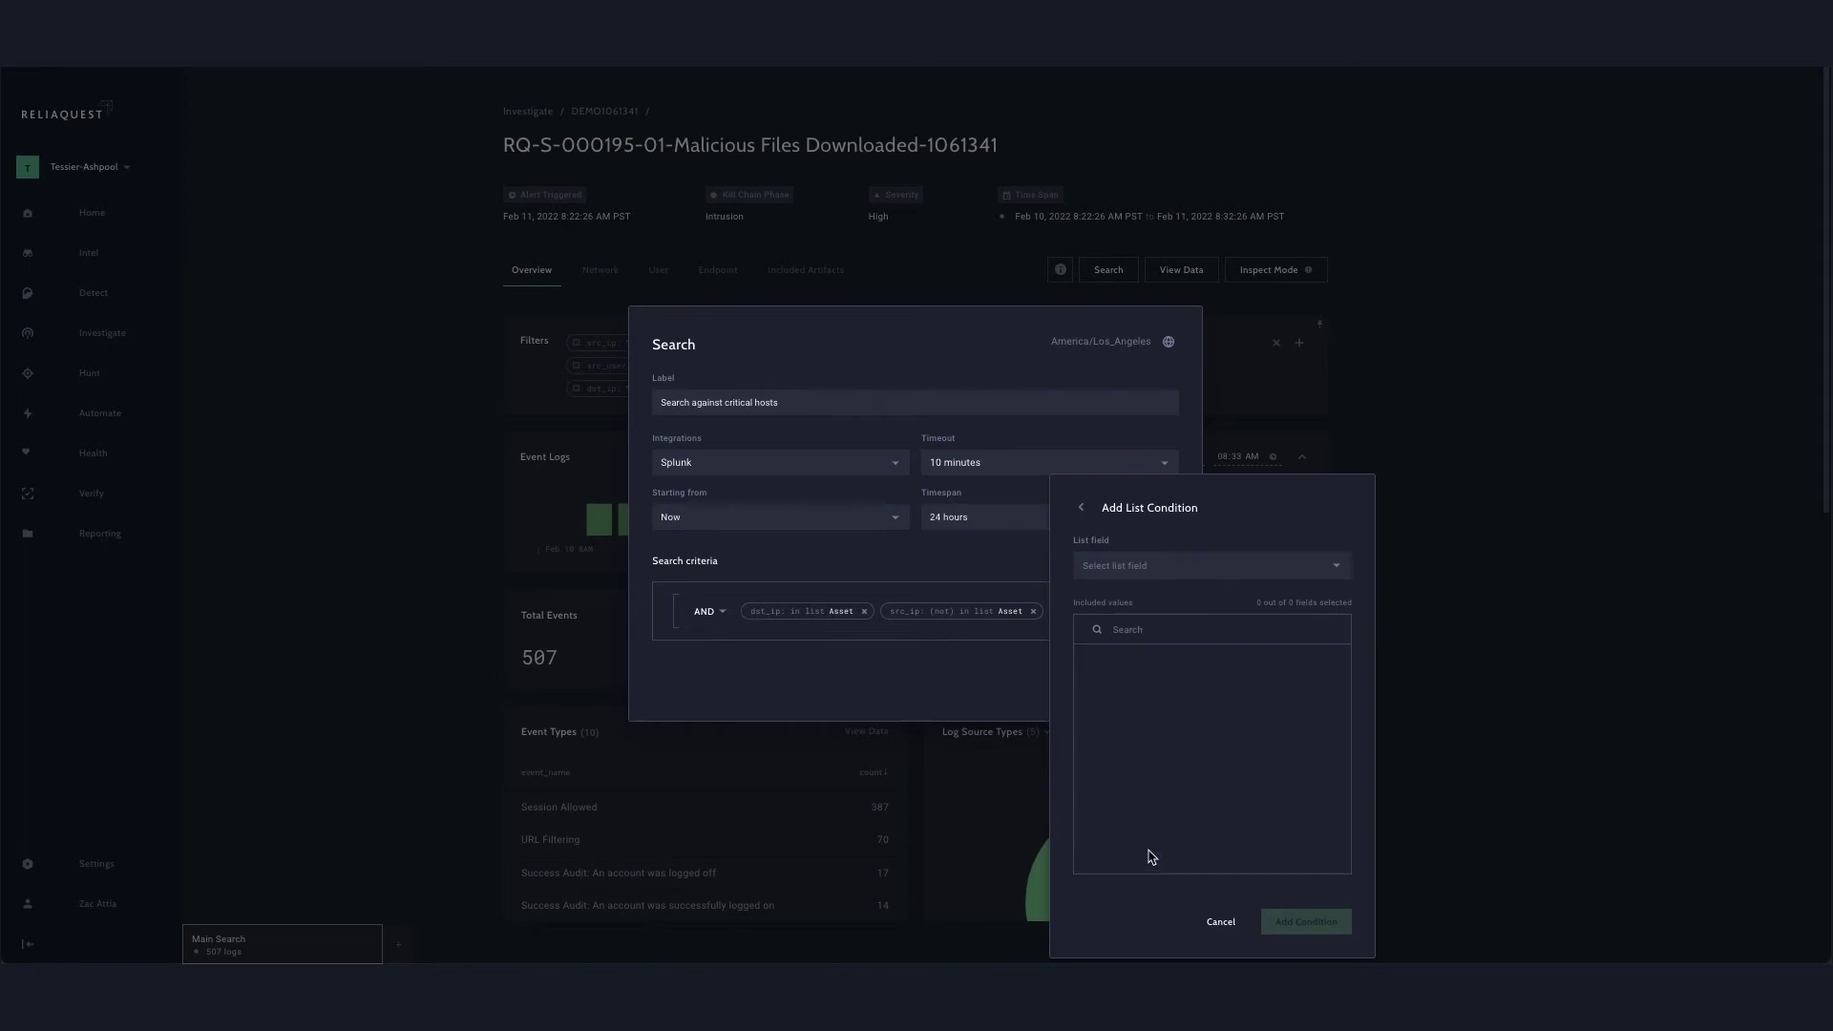
pyautogui.click(1145, 576)
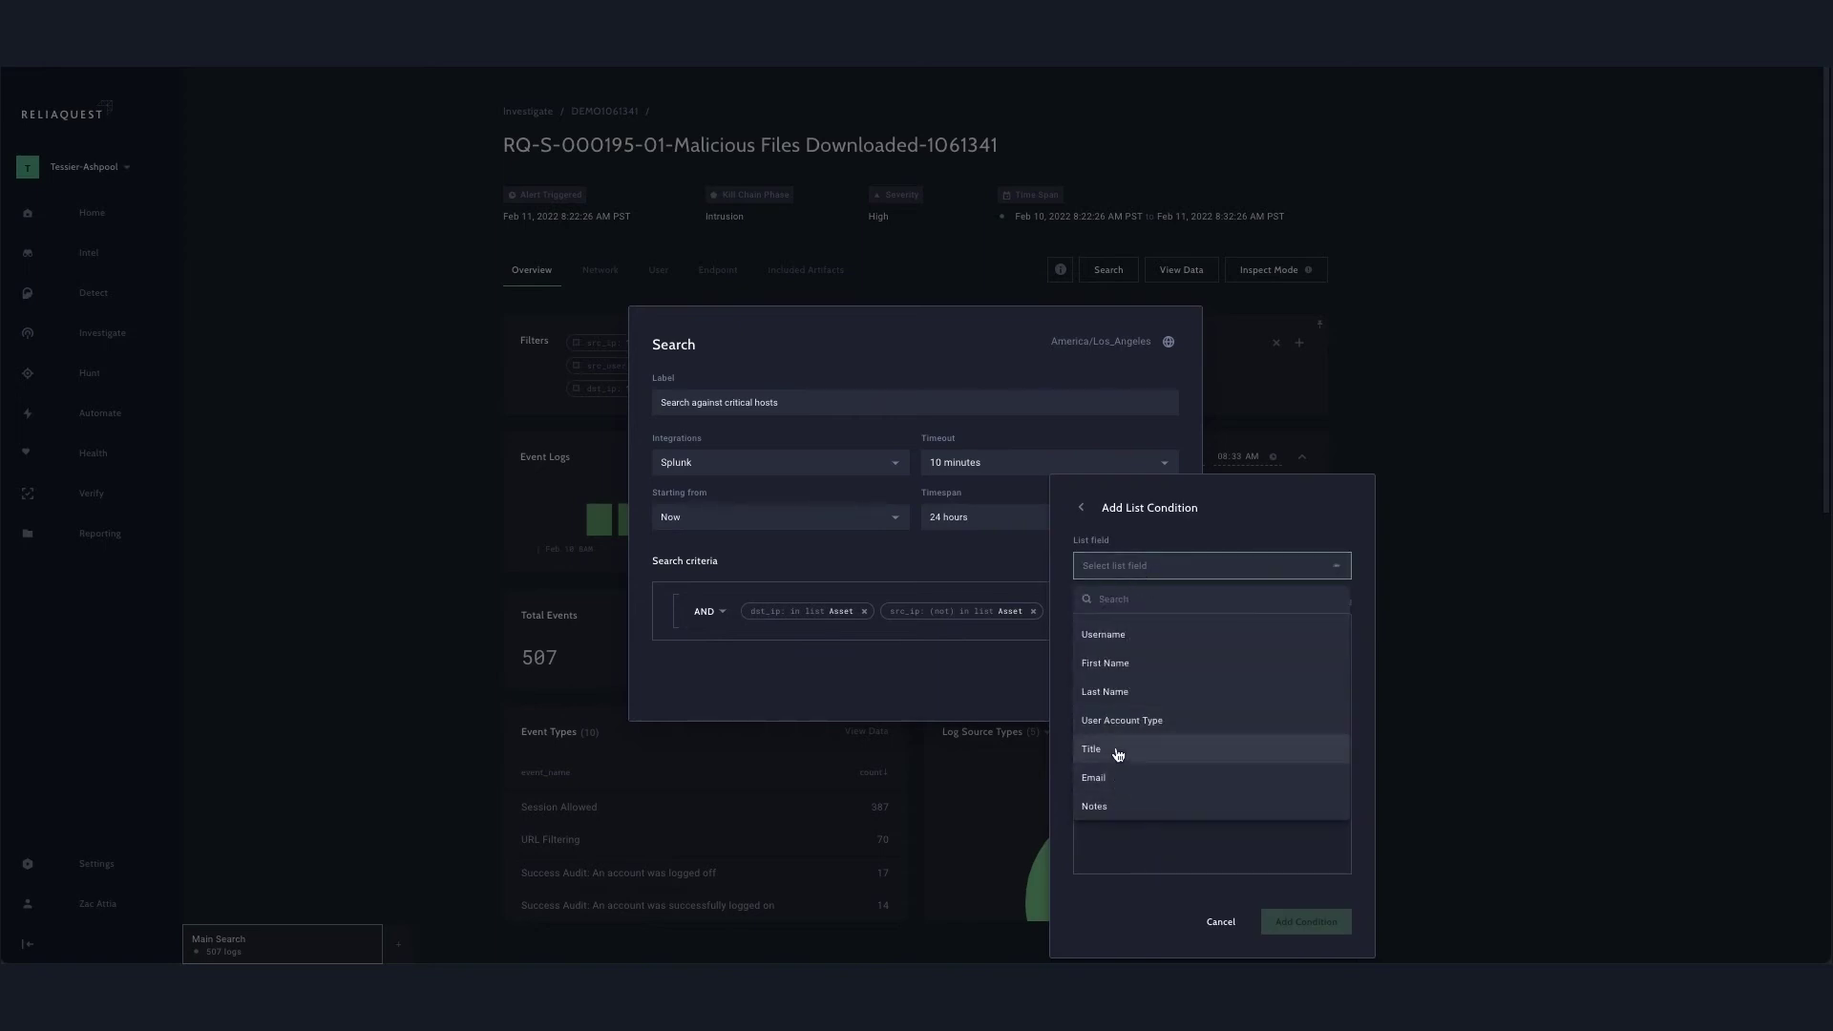
pyautogui.click(1115, 751)
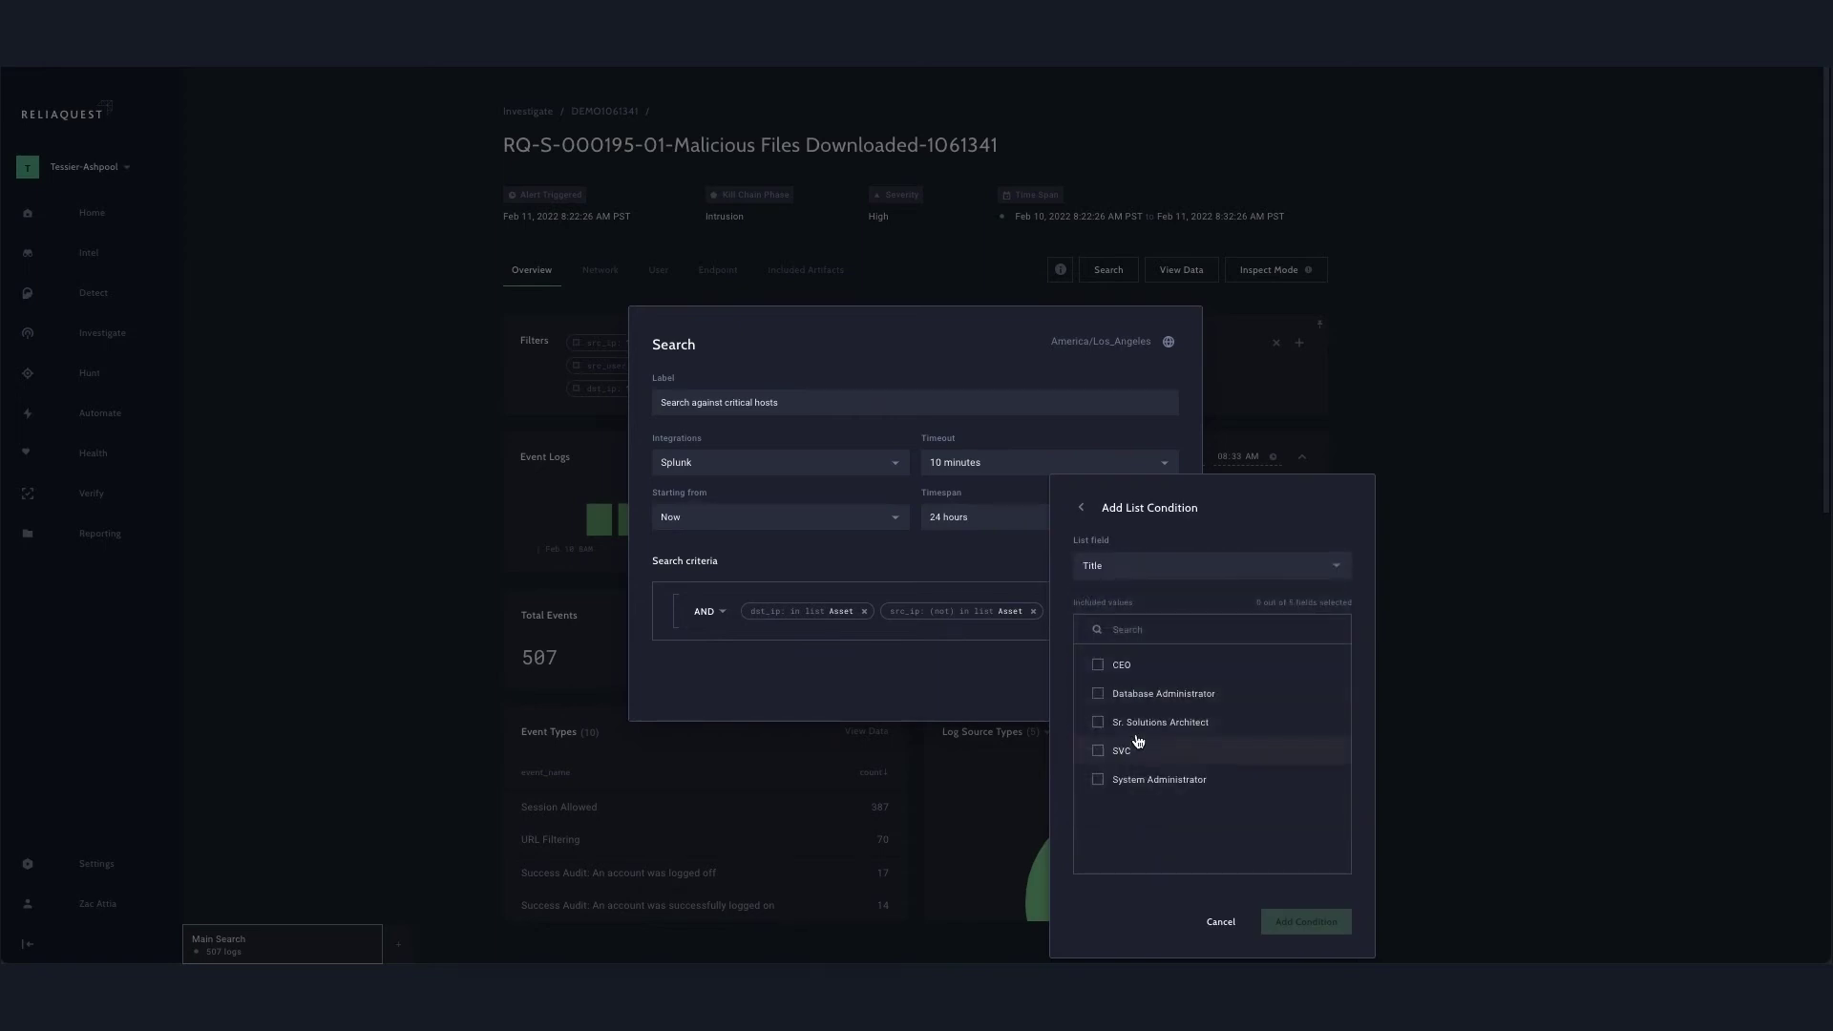
pyautogui.click(1133, 783)
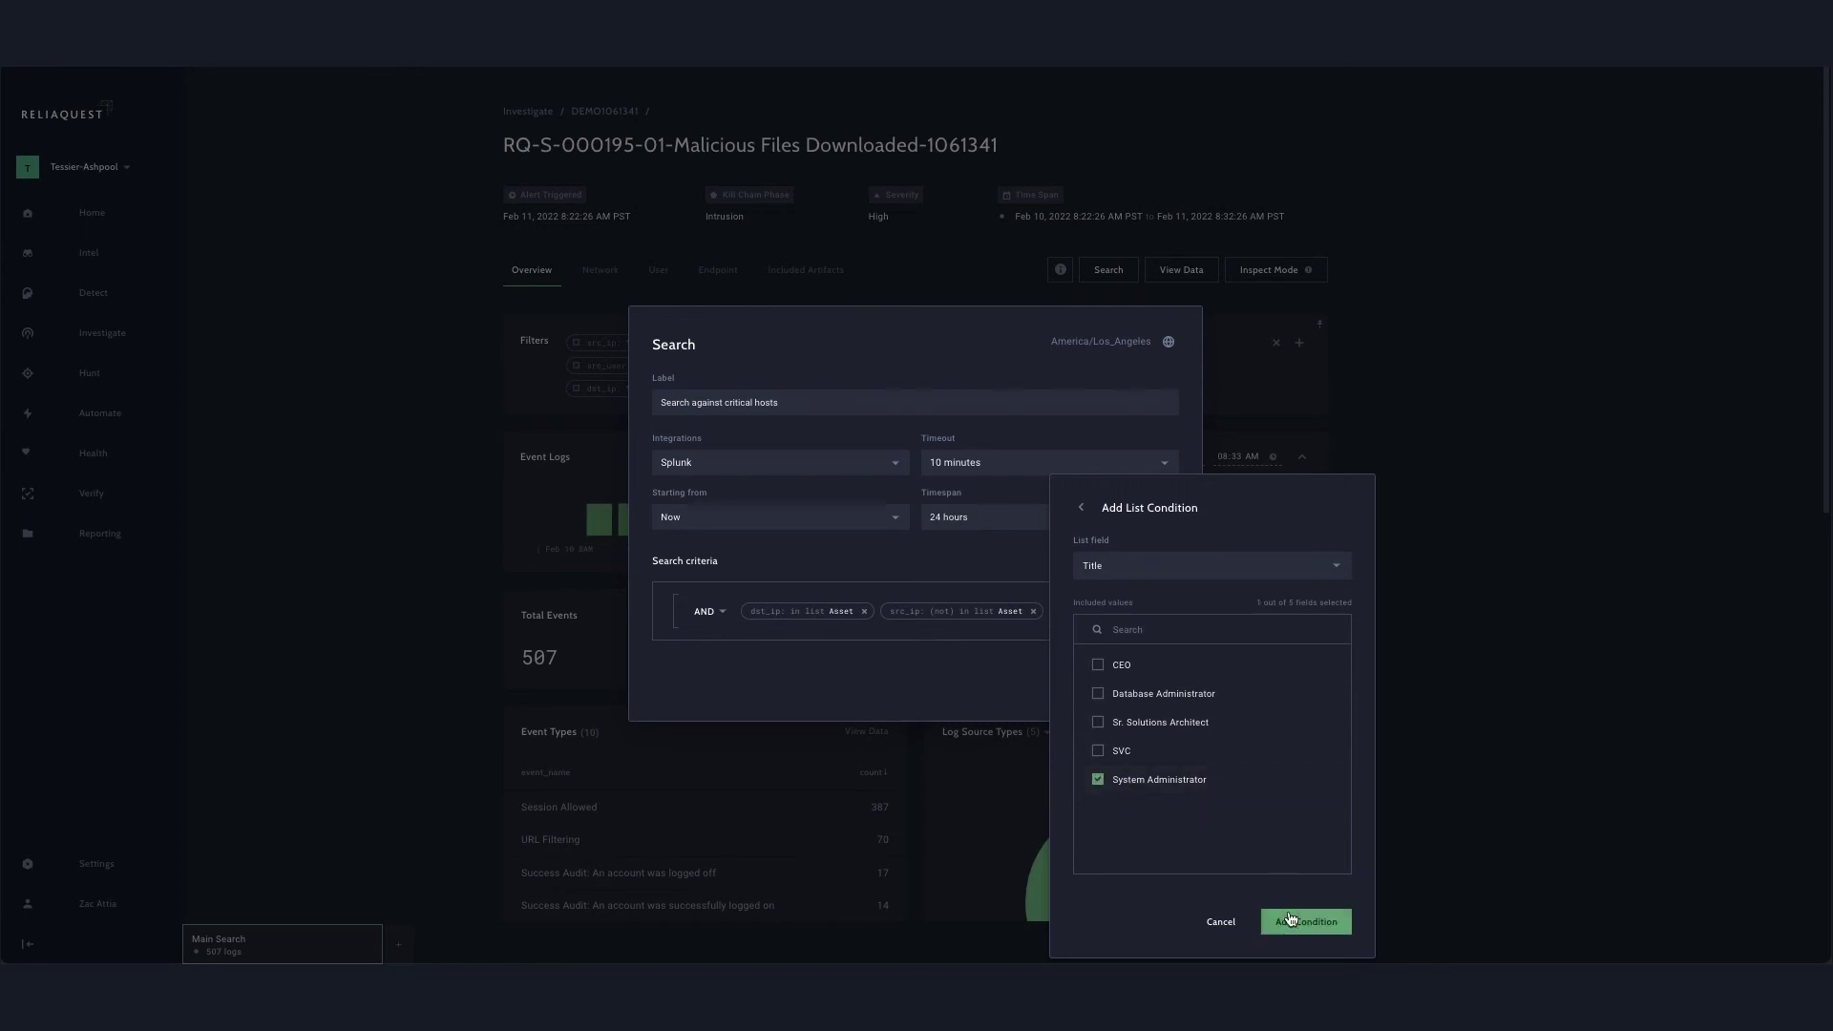
pyautogui.click(1291, 919)
pyautogui.click(1276, 862)
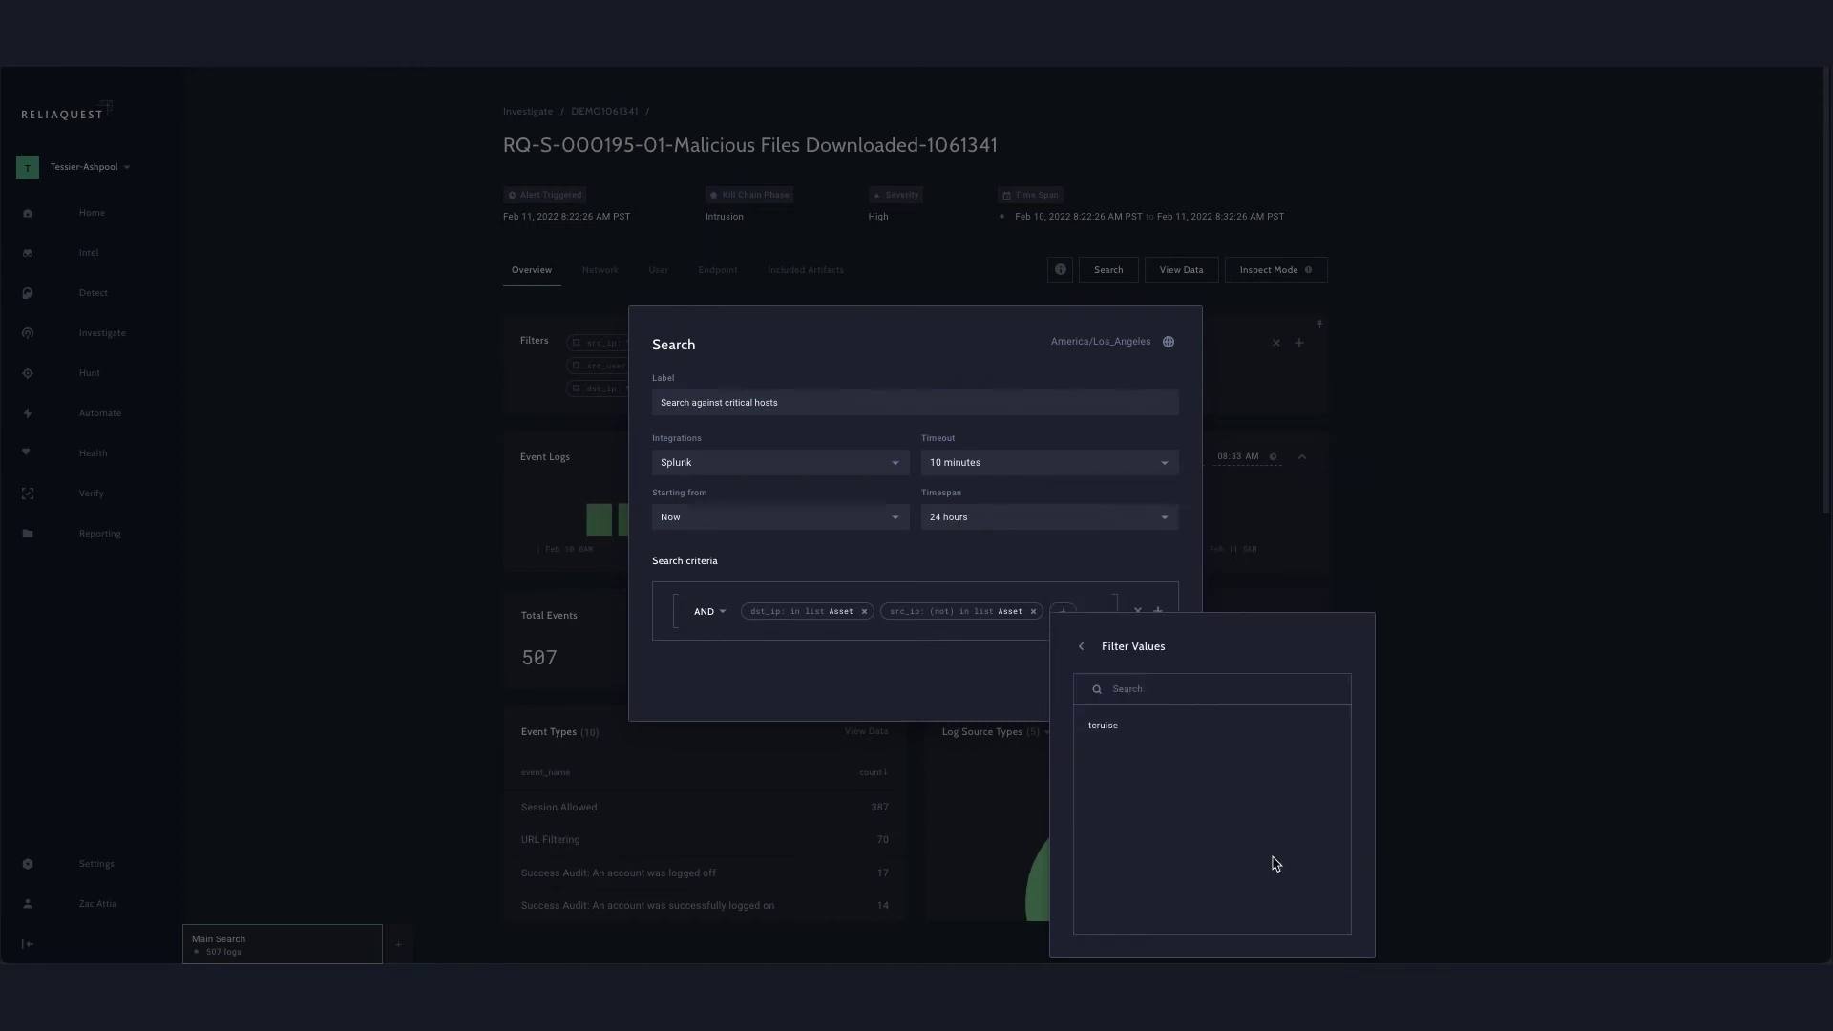
pyautogui.click(1082, 646)
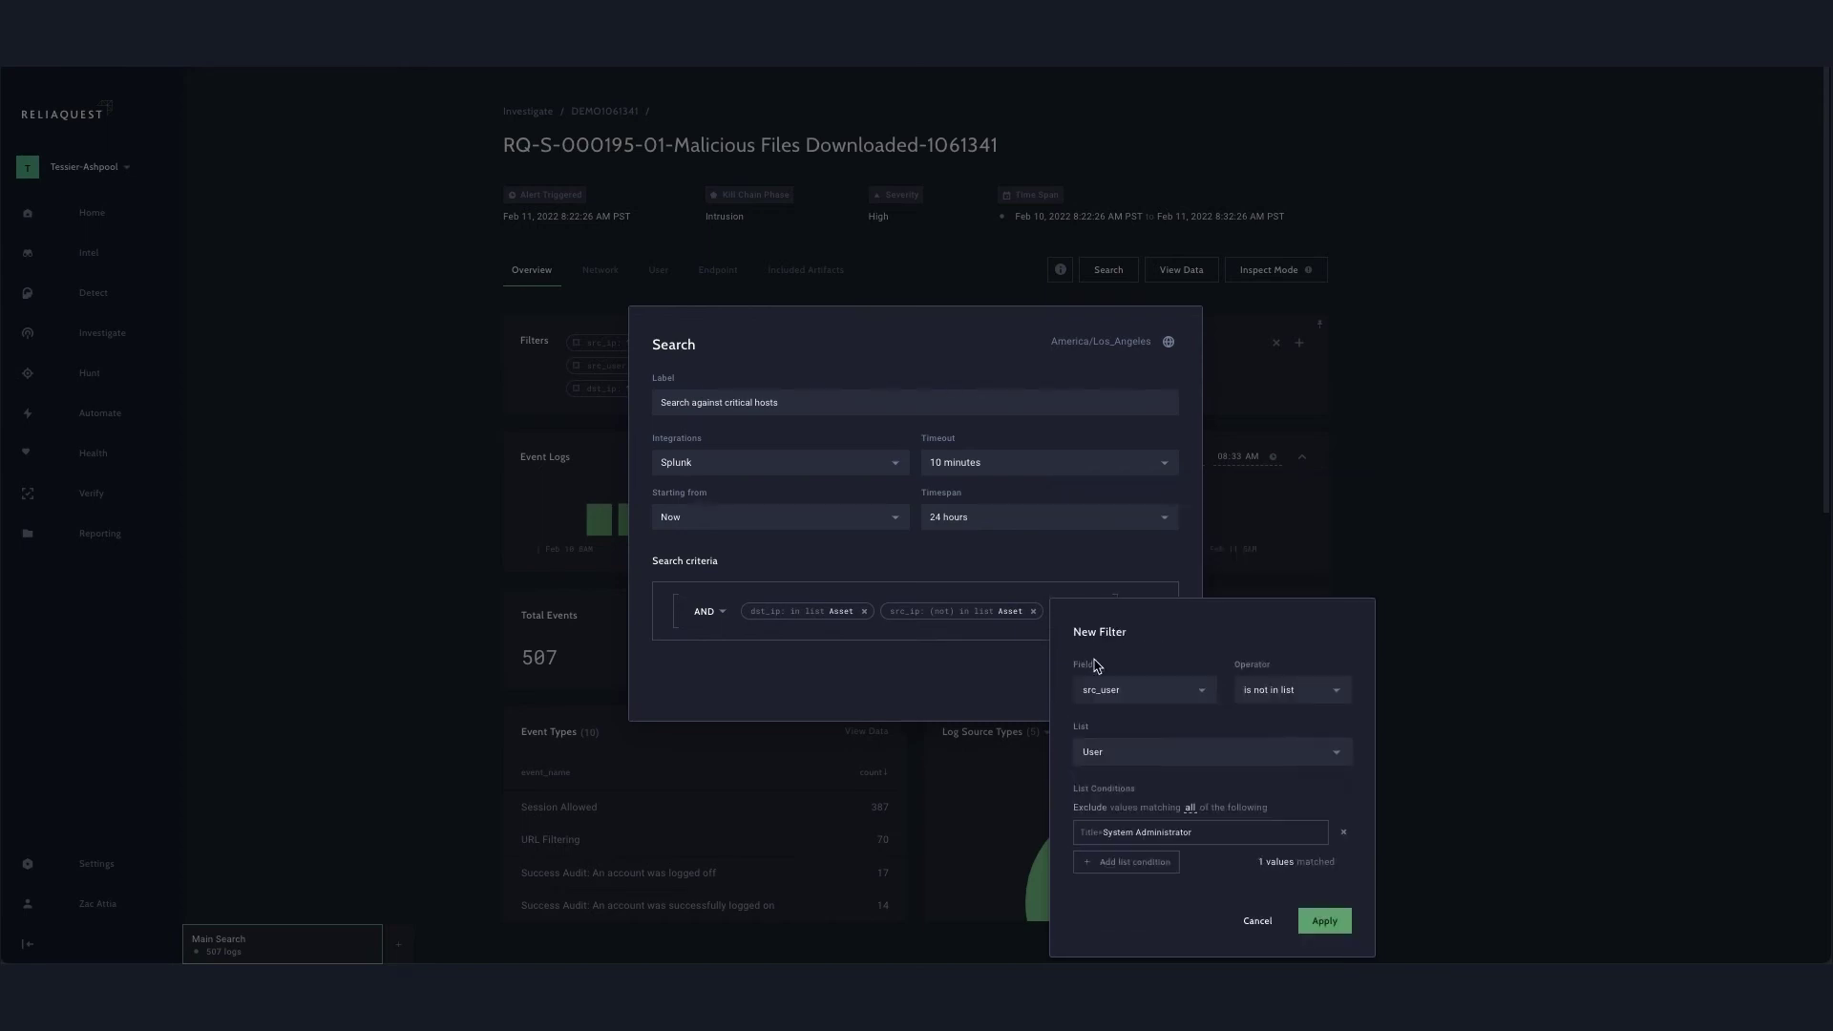
pyautogui.click(1324, 917)
pyautogui.click(1152, 699)
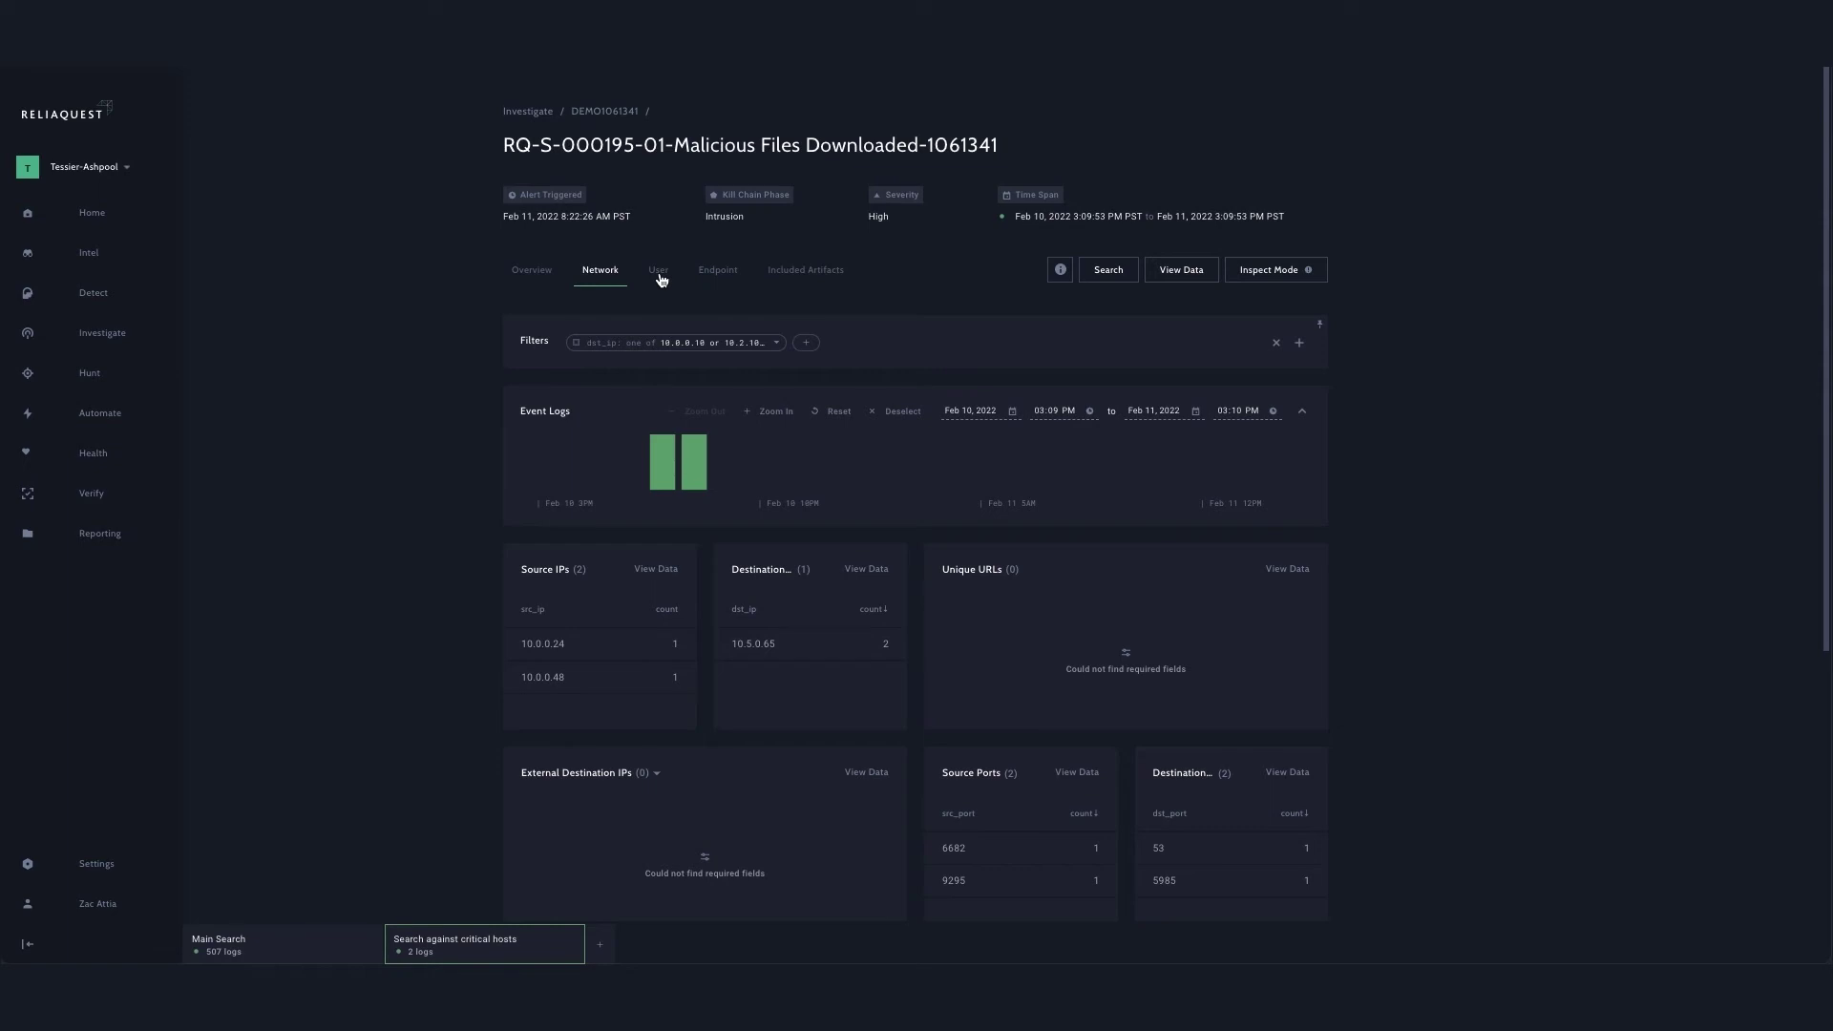
# Step: Browse the new search's User and Overview tabs and inspect its 2 logs in the data table
pyautogui.click(659, 271)
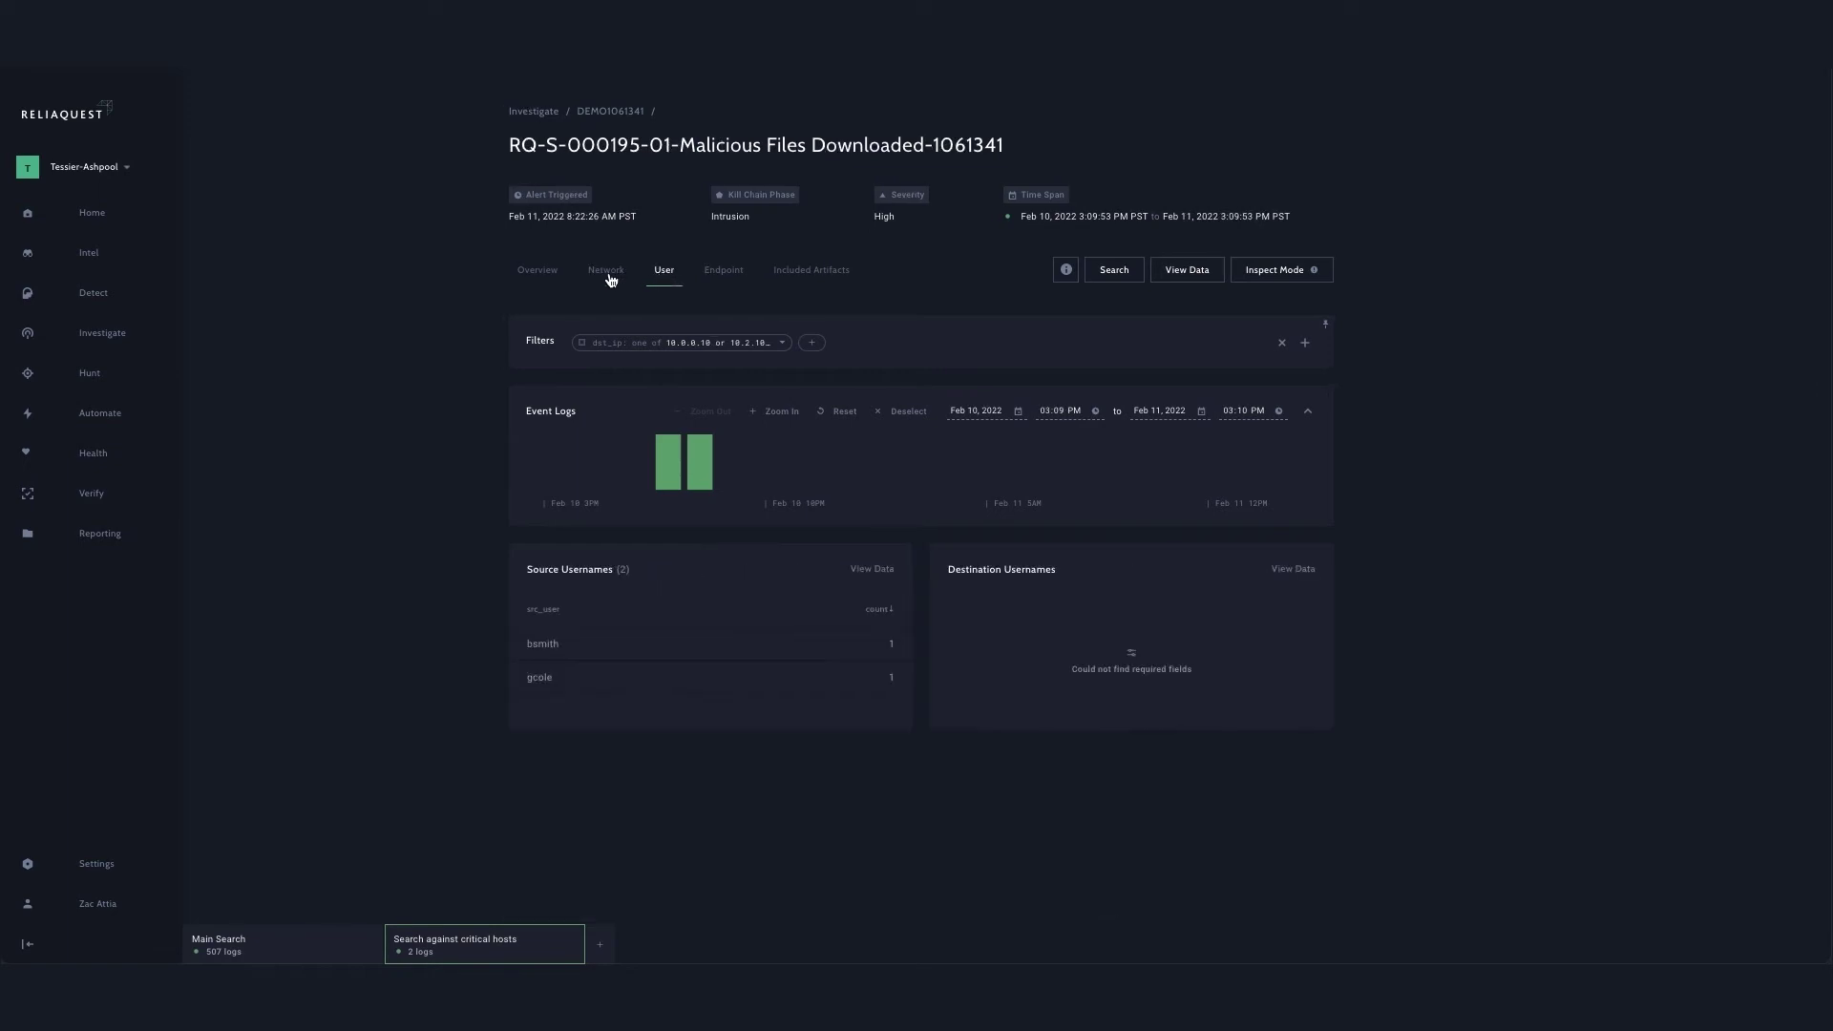
pyautogui.click(533, 283)
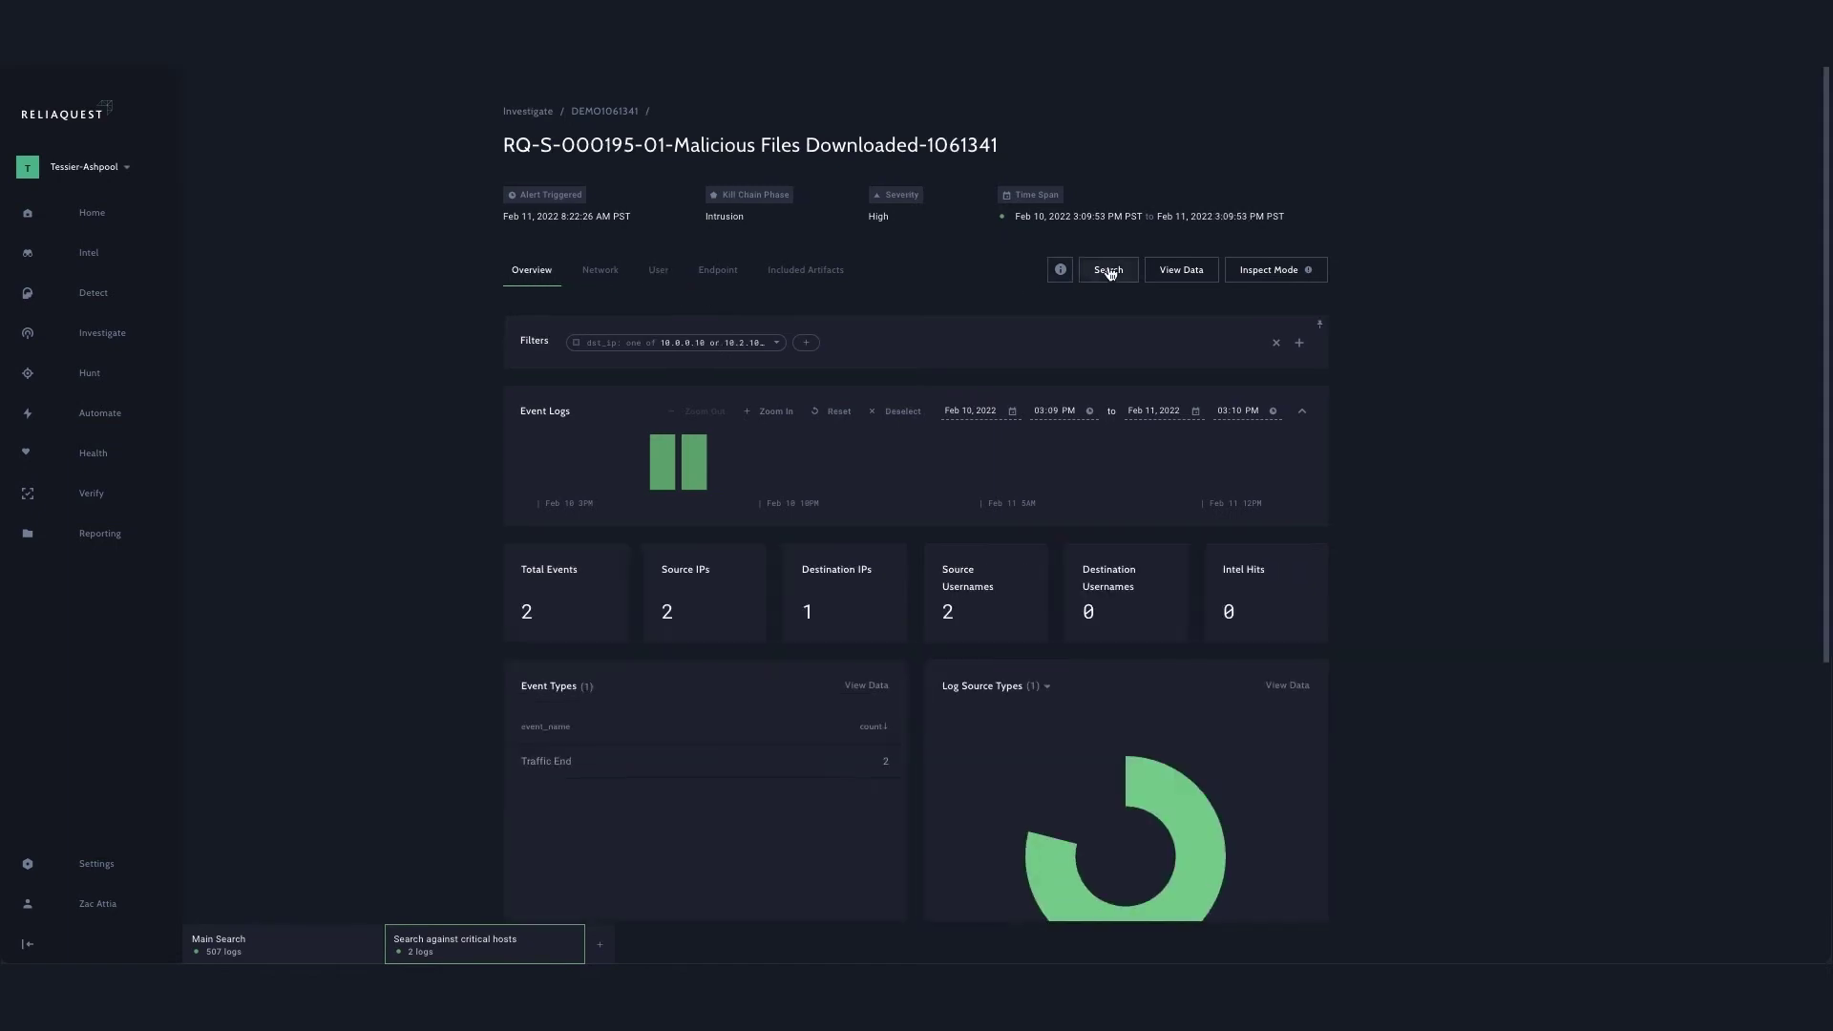
pyautogui.click(1185, 275)
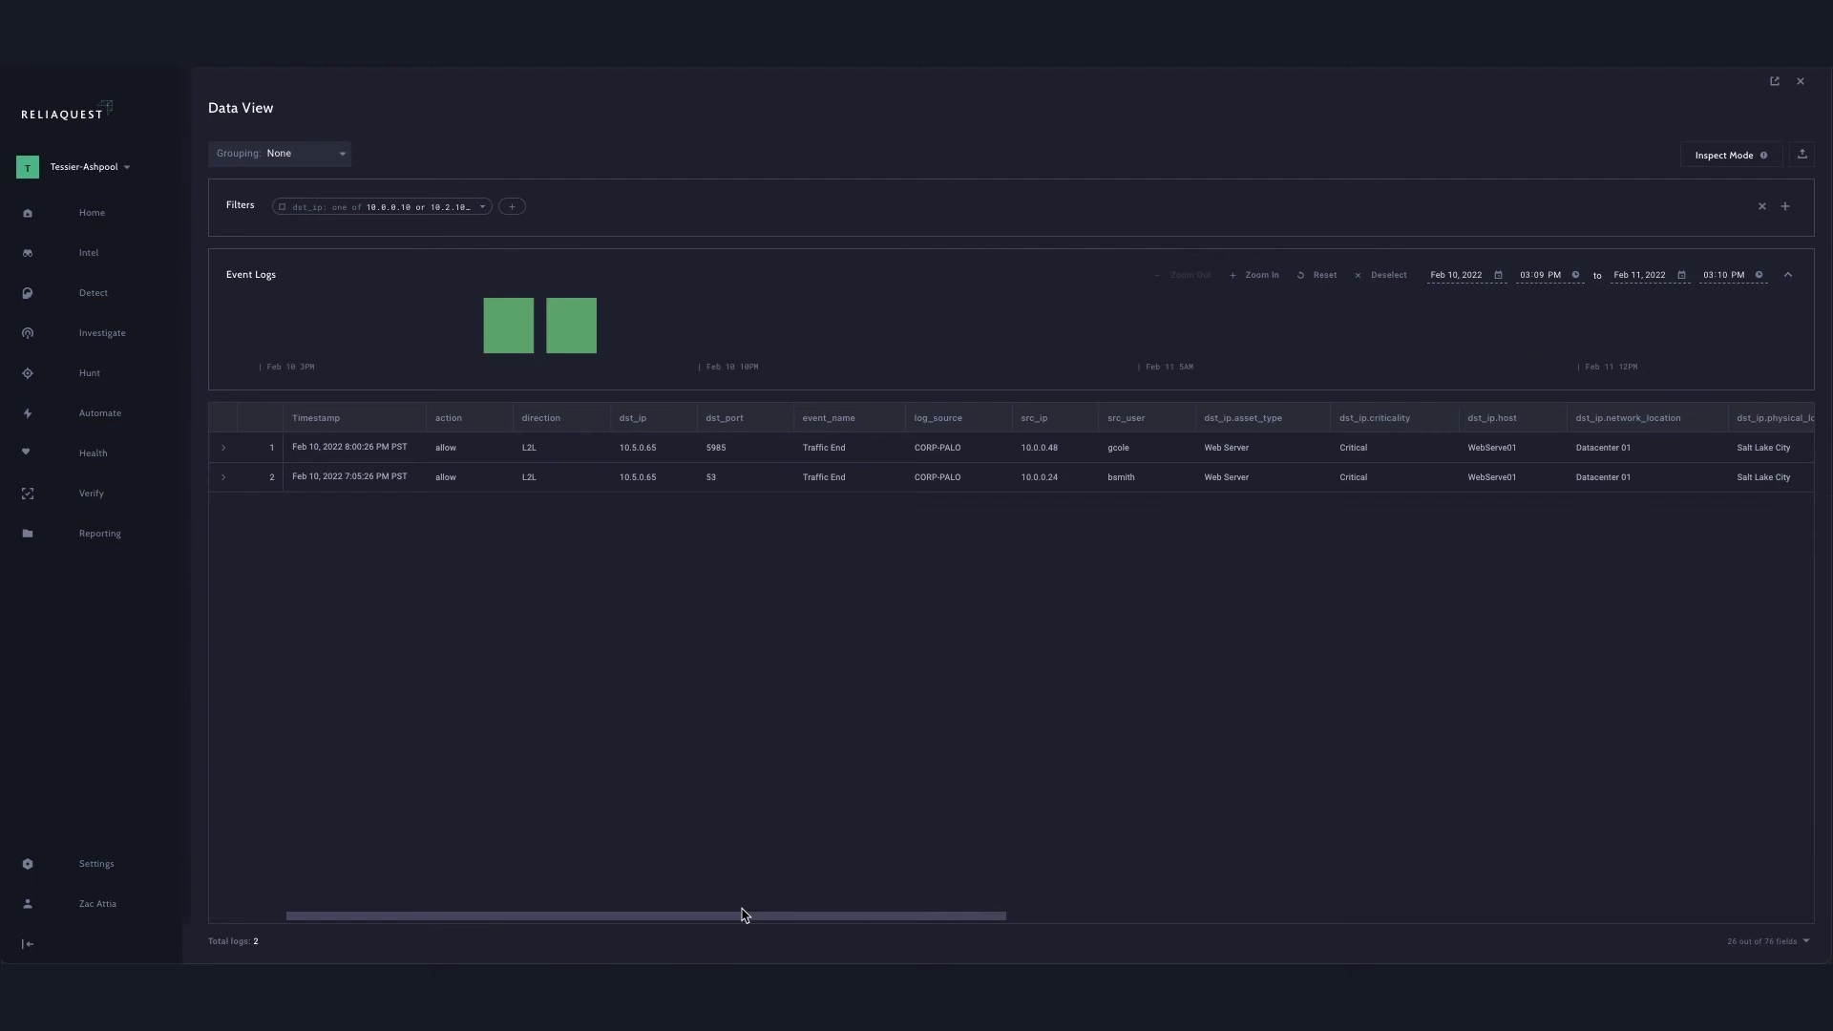
pyautogui.moveTo(744, 915)
pyautogui.mouseDown()
pyautogui.moveTo(1199, 888)
pyautogui.moveTo(736, 901)
pyautogui.mouseUp()
pyautogui.press('Escape')
# Step: Open the main search's Data View and scroll through its src_ip.* and src_user.* enrichment columns
pyautogui.click(619, 278)
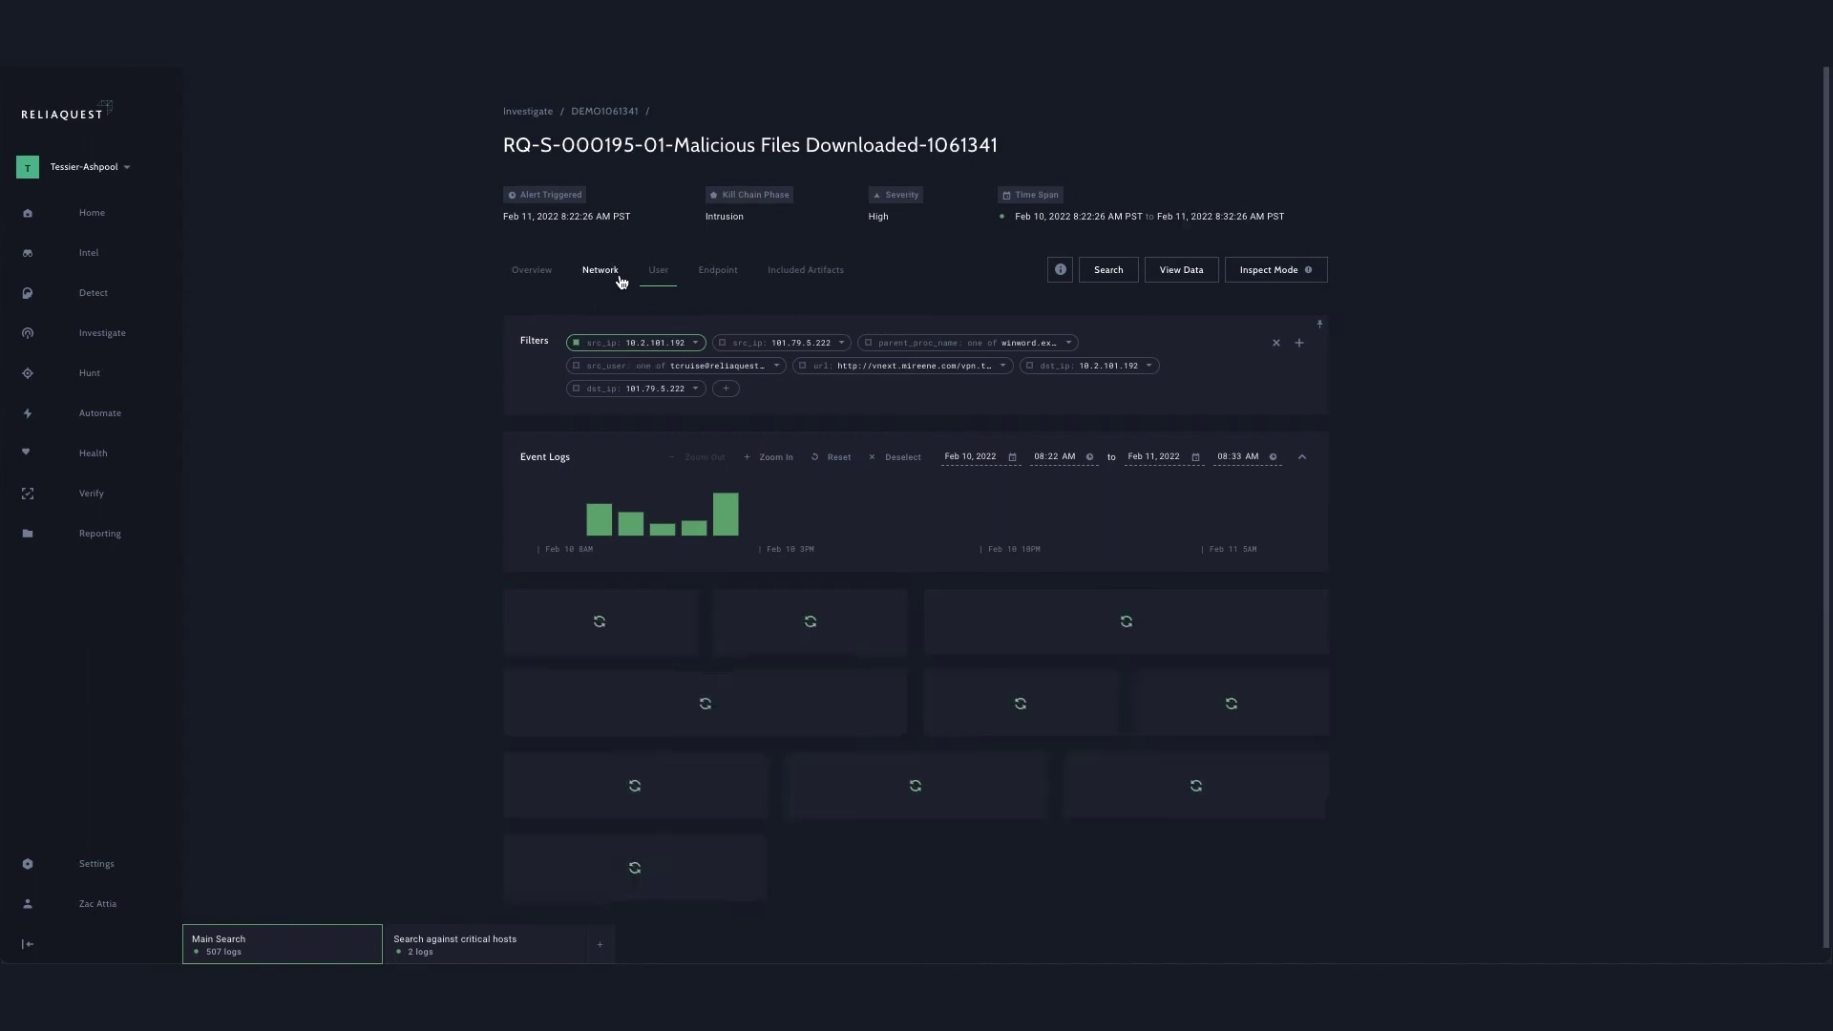
pyautogui.click(513, 280)
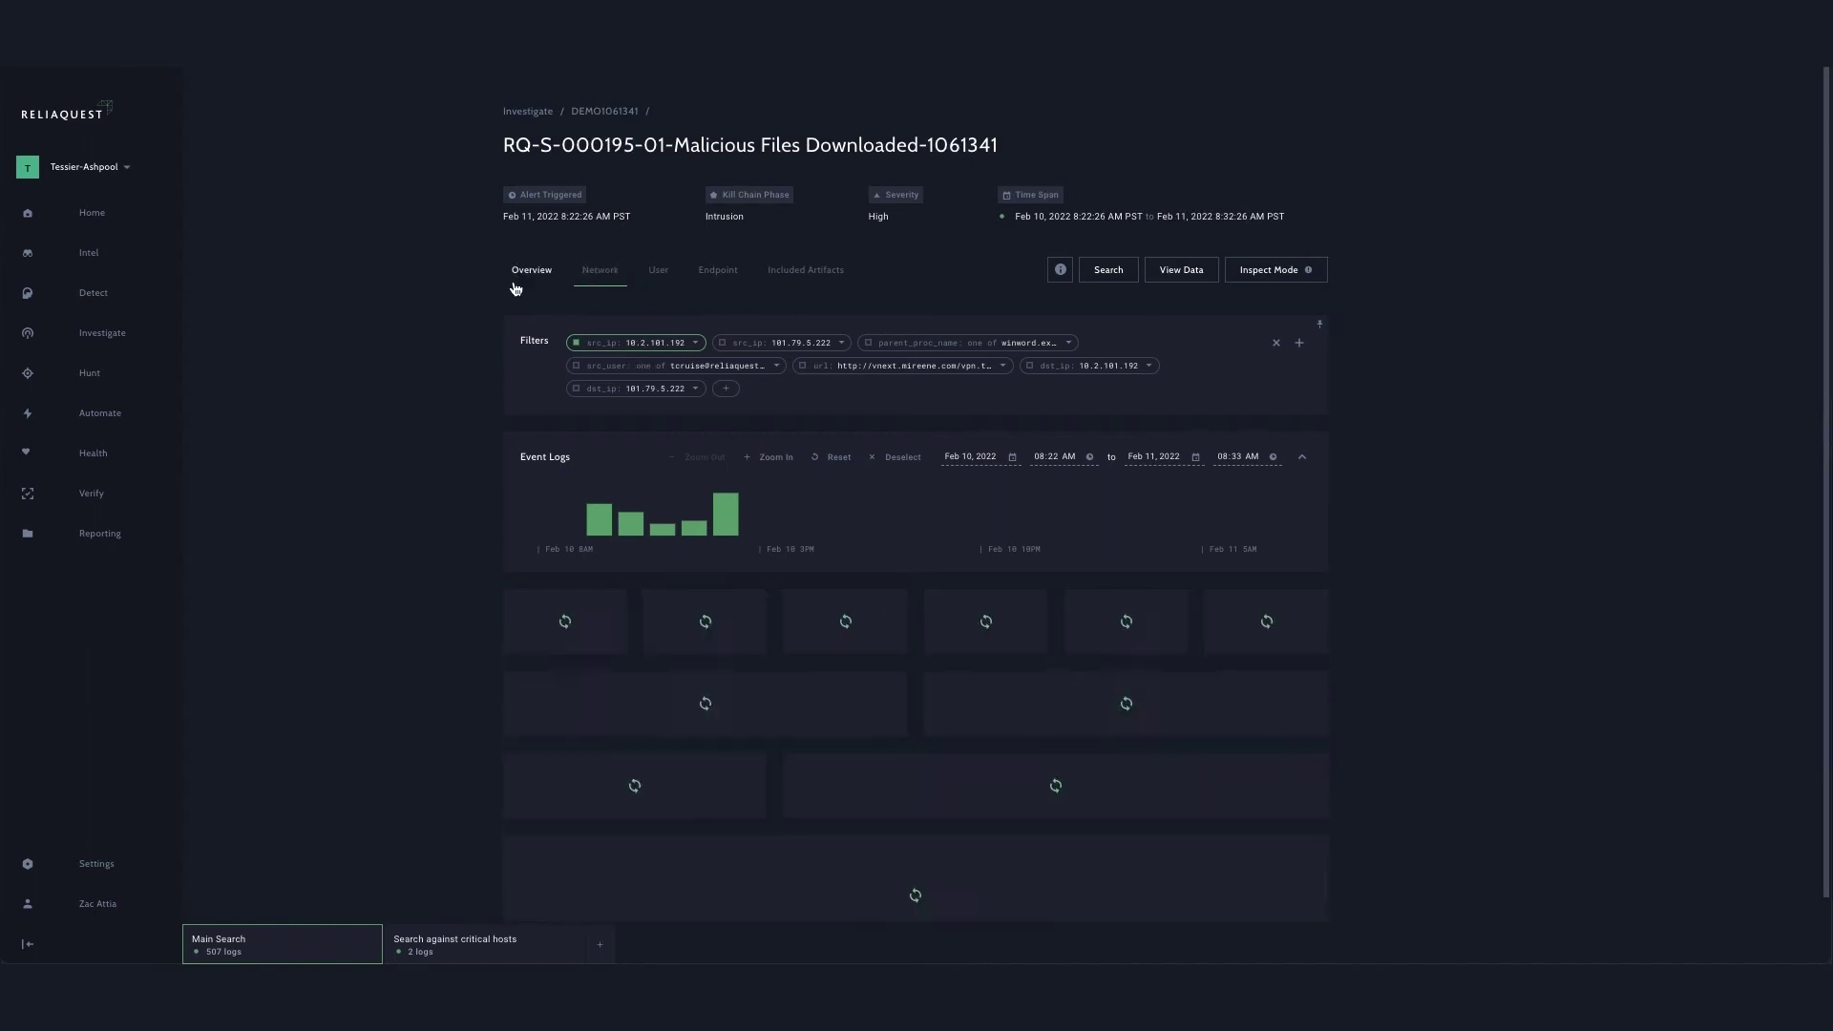
pyautogui.click(1166, 278)
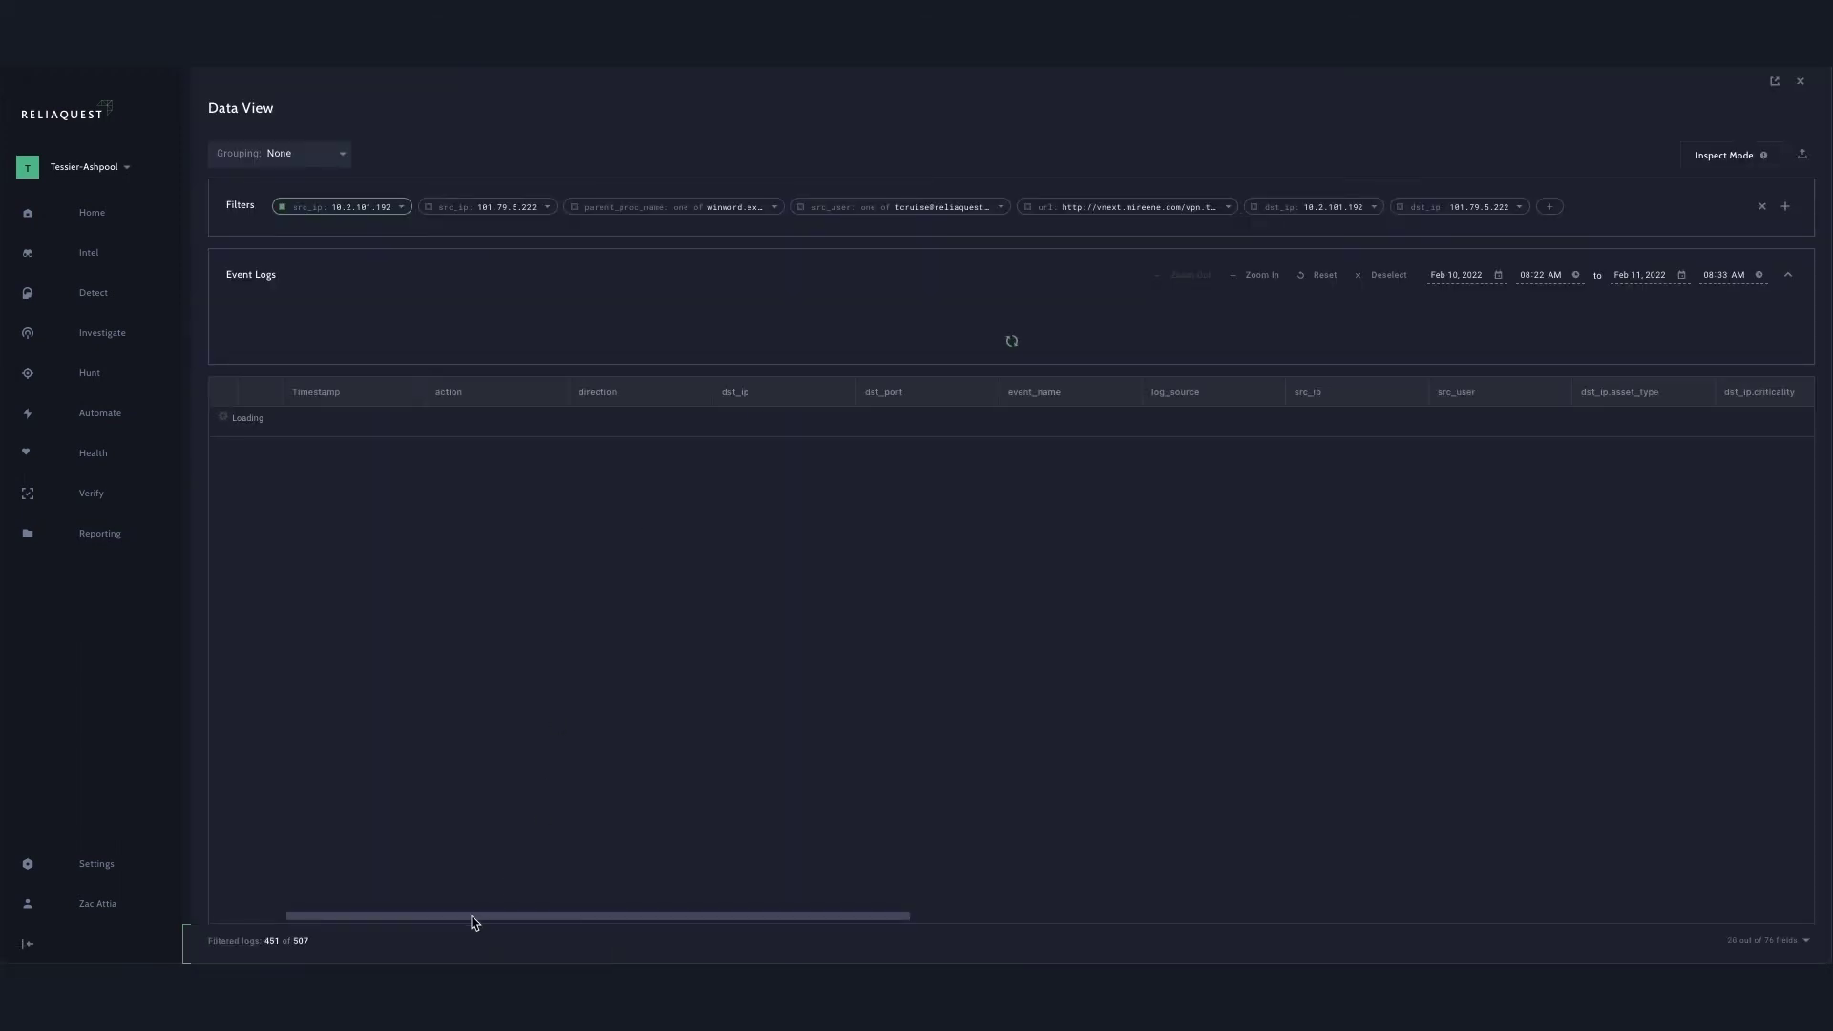
pyautogui.moveTo(482, 921); pyautogui.dragTo(640, 929)
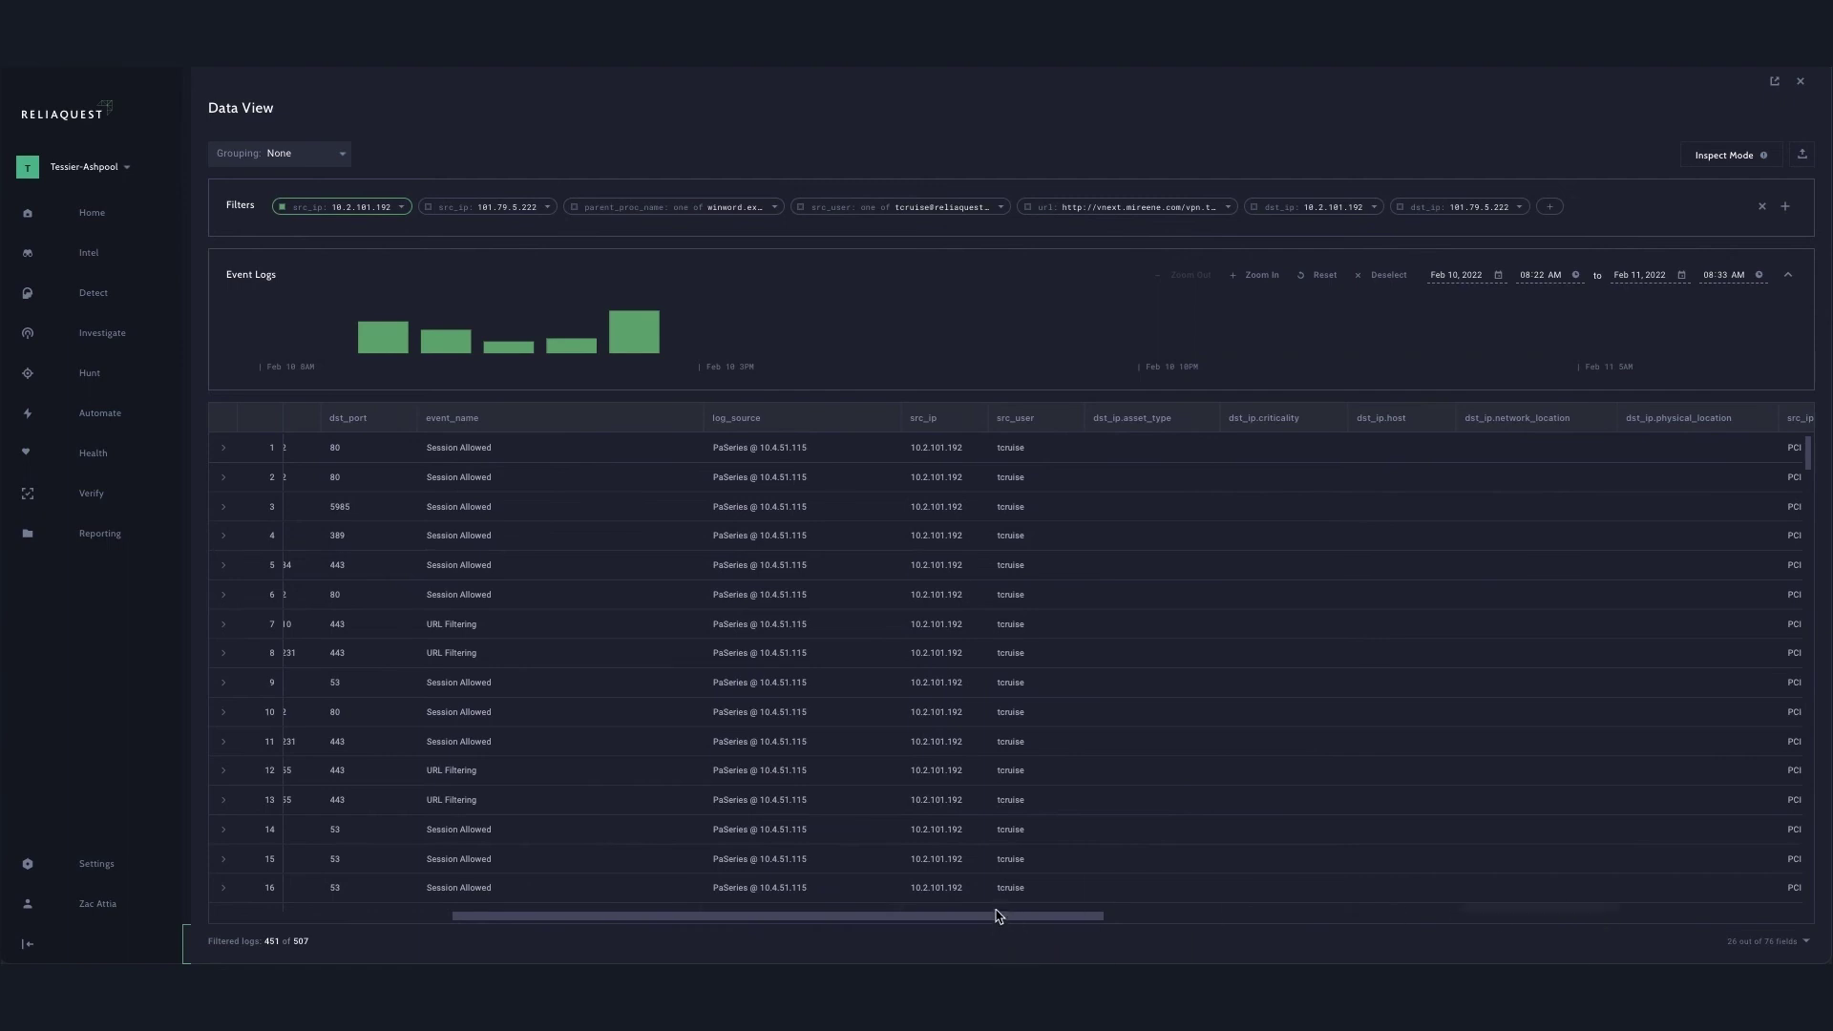
pyautogui.moveTo(998, 917); pyautogui.dragTo(1465, 936)
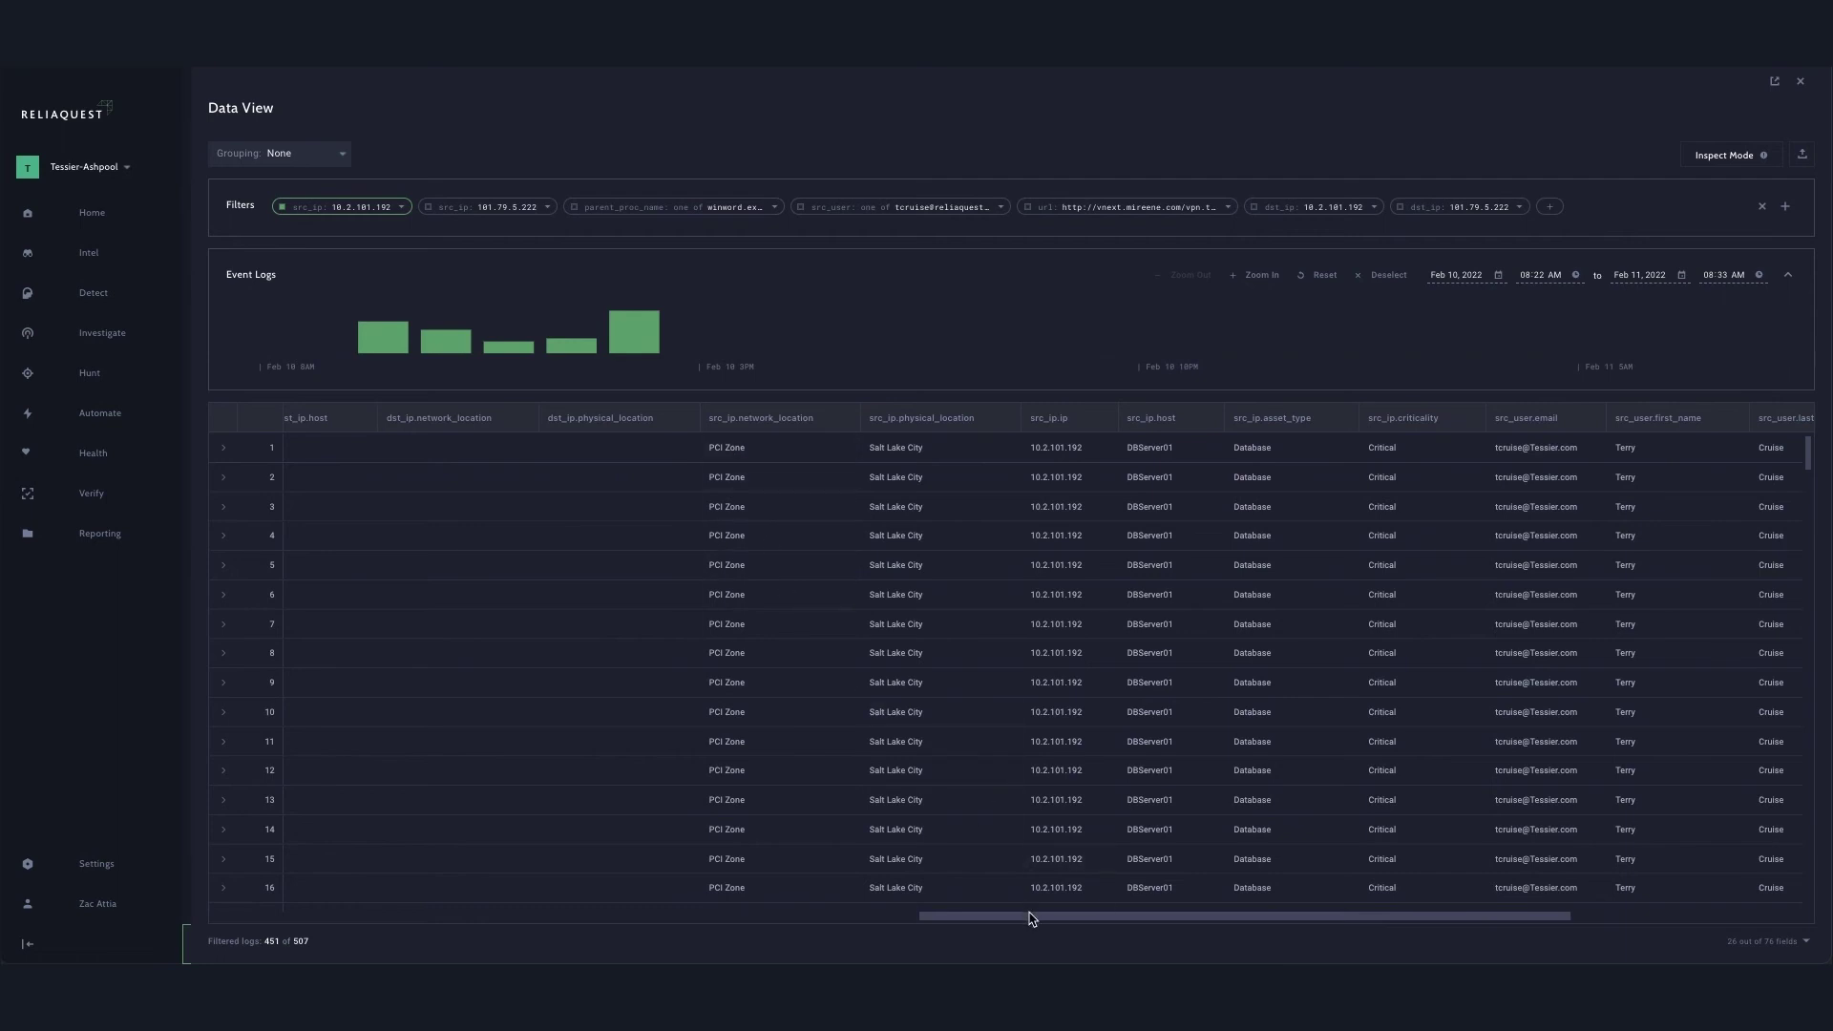
pyautogui.moveTo(1027, 925); pyautogui.dragTo(1077, 925)
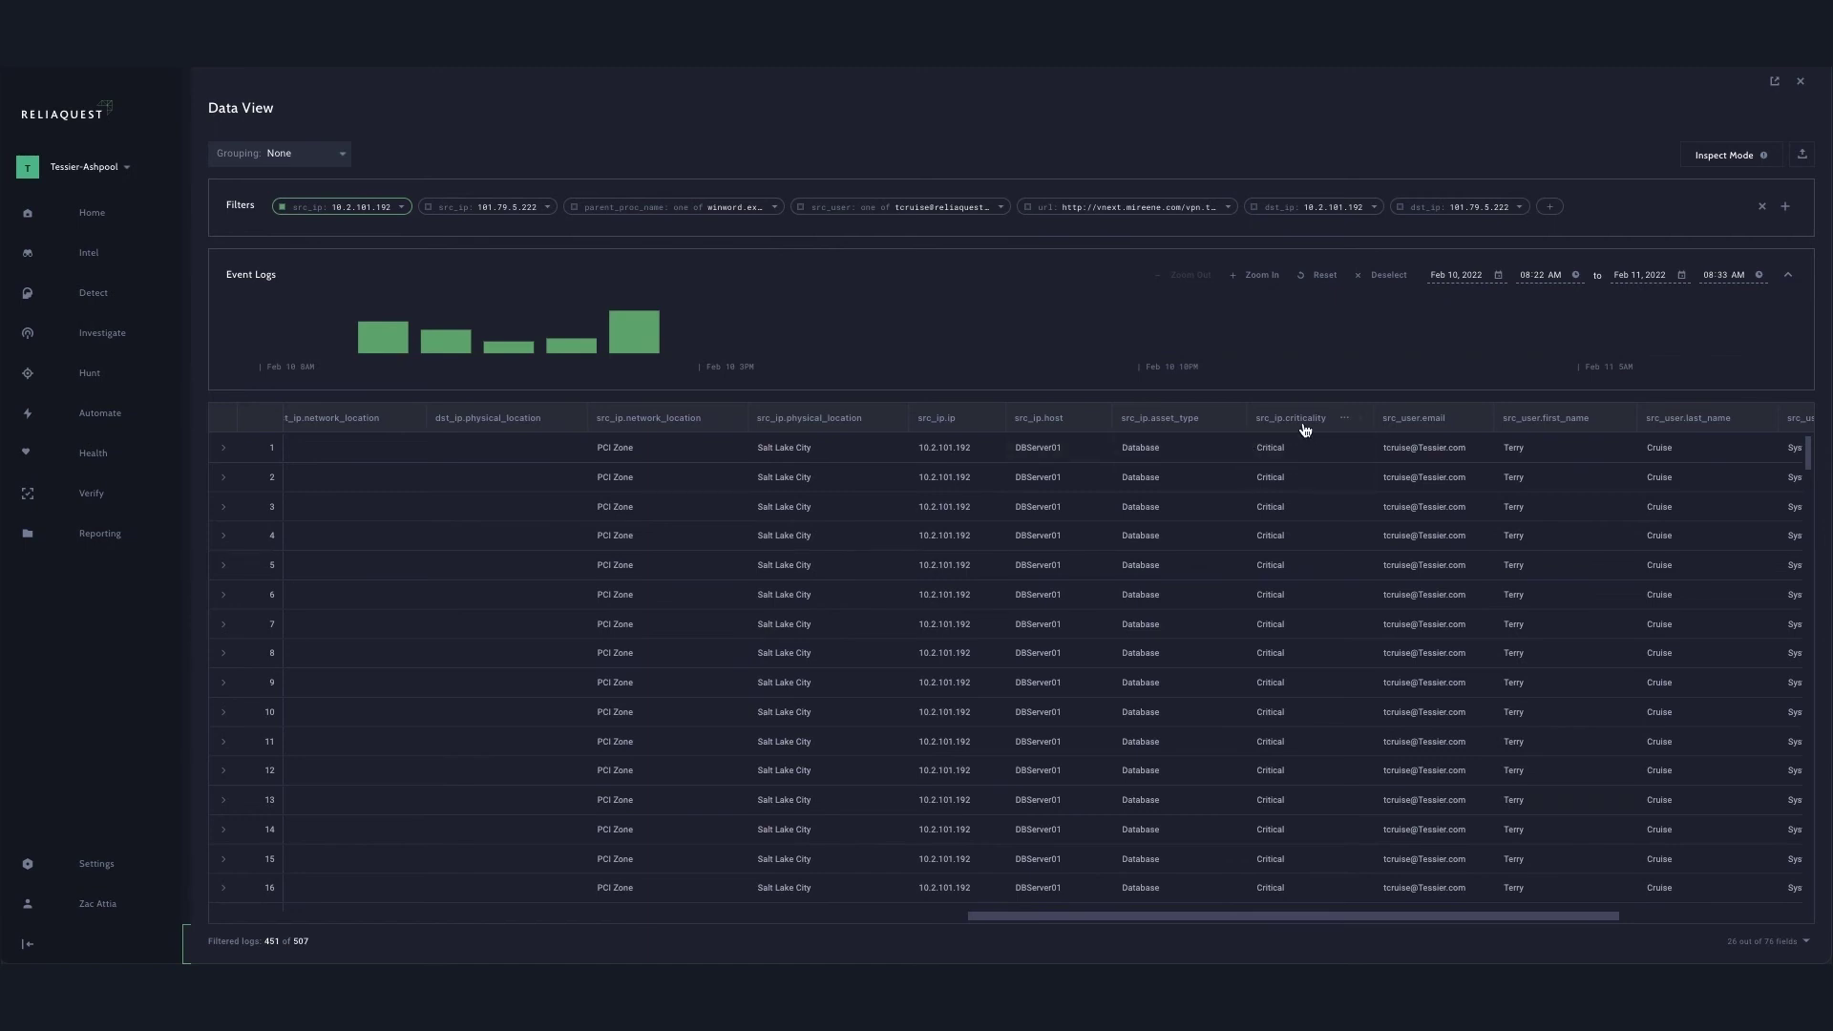
pyautogui.moveTo(1258, 917); pyautogui.dragTo(1026, 933)
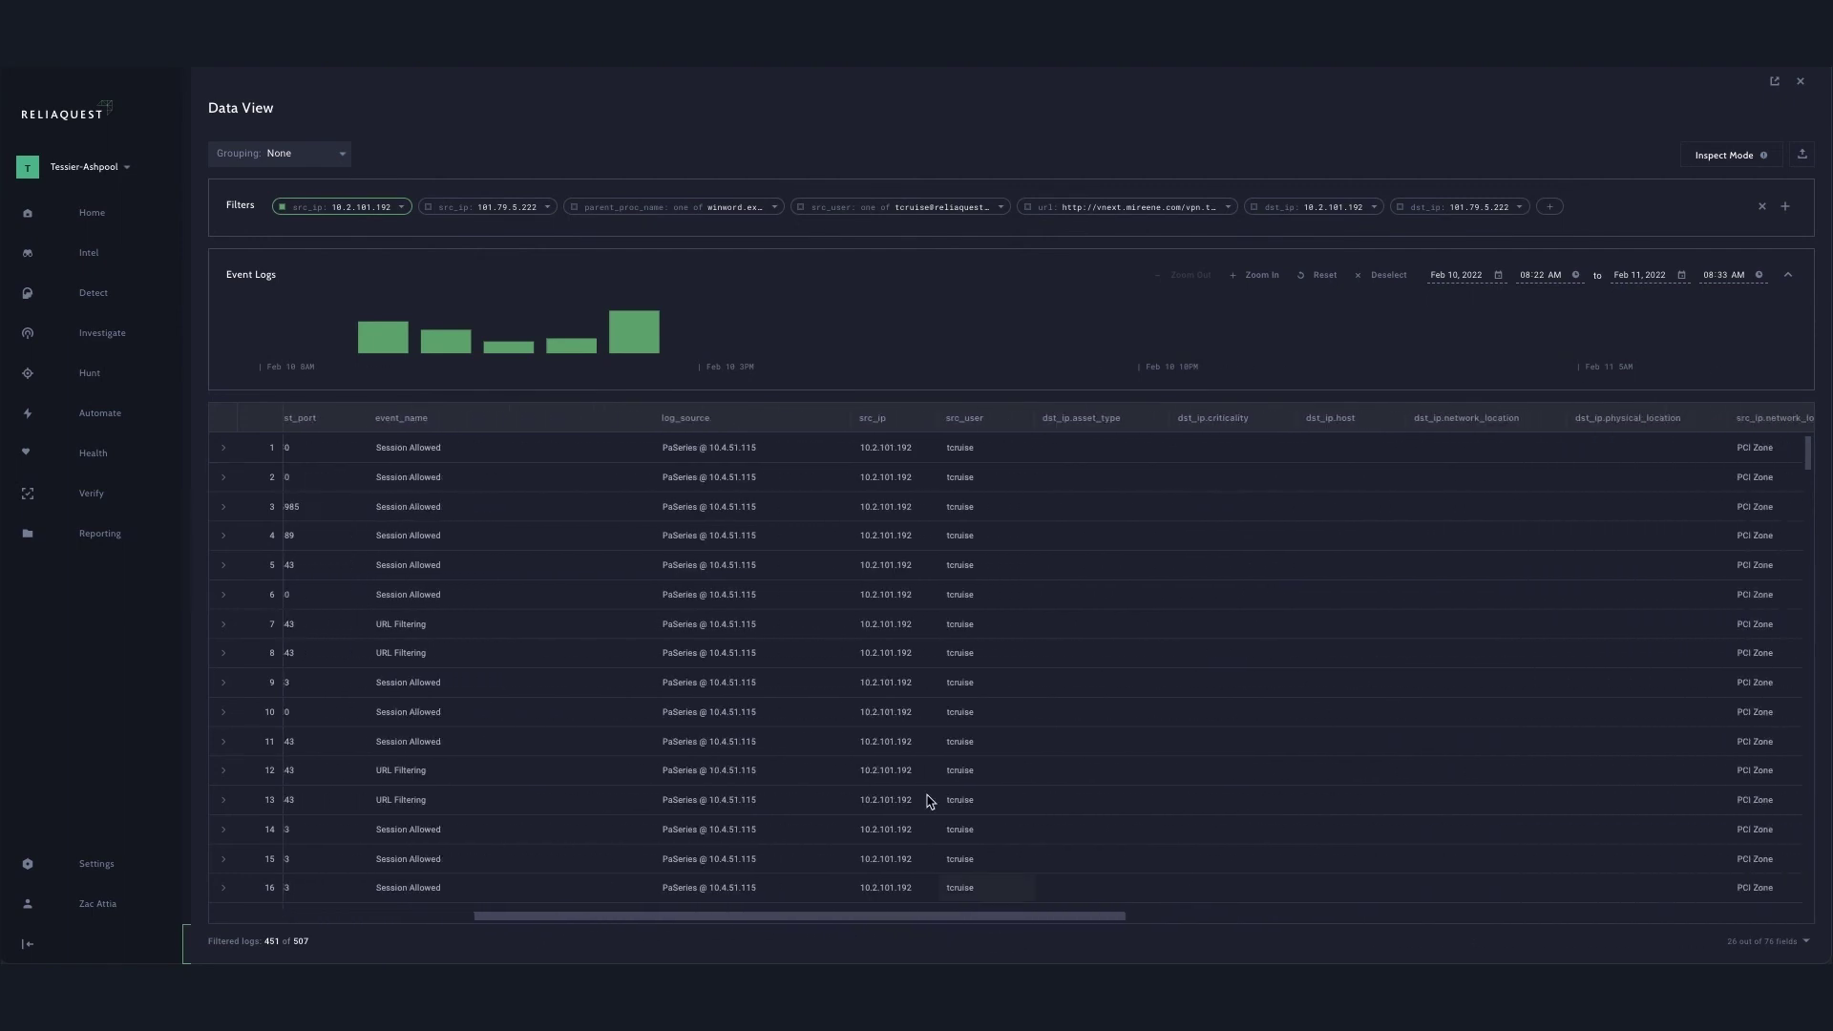
# Step: Filter events to the alert's src_user, check src_user.title reads System Administrator, then close the Data View
pyautogui.click(881, 208)
pyautogui.moveTo(854, 921); pyautogui.dragTo(1452, 945)
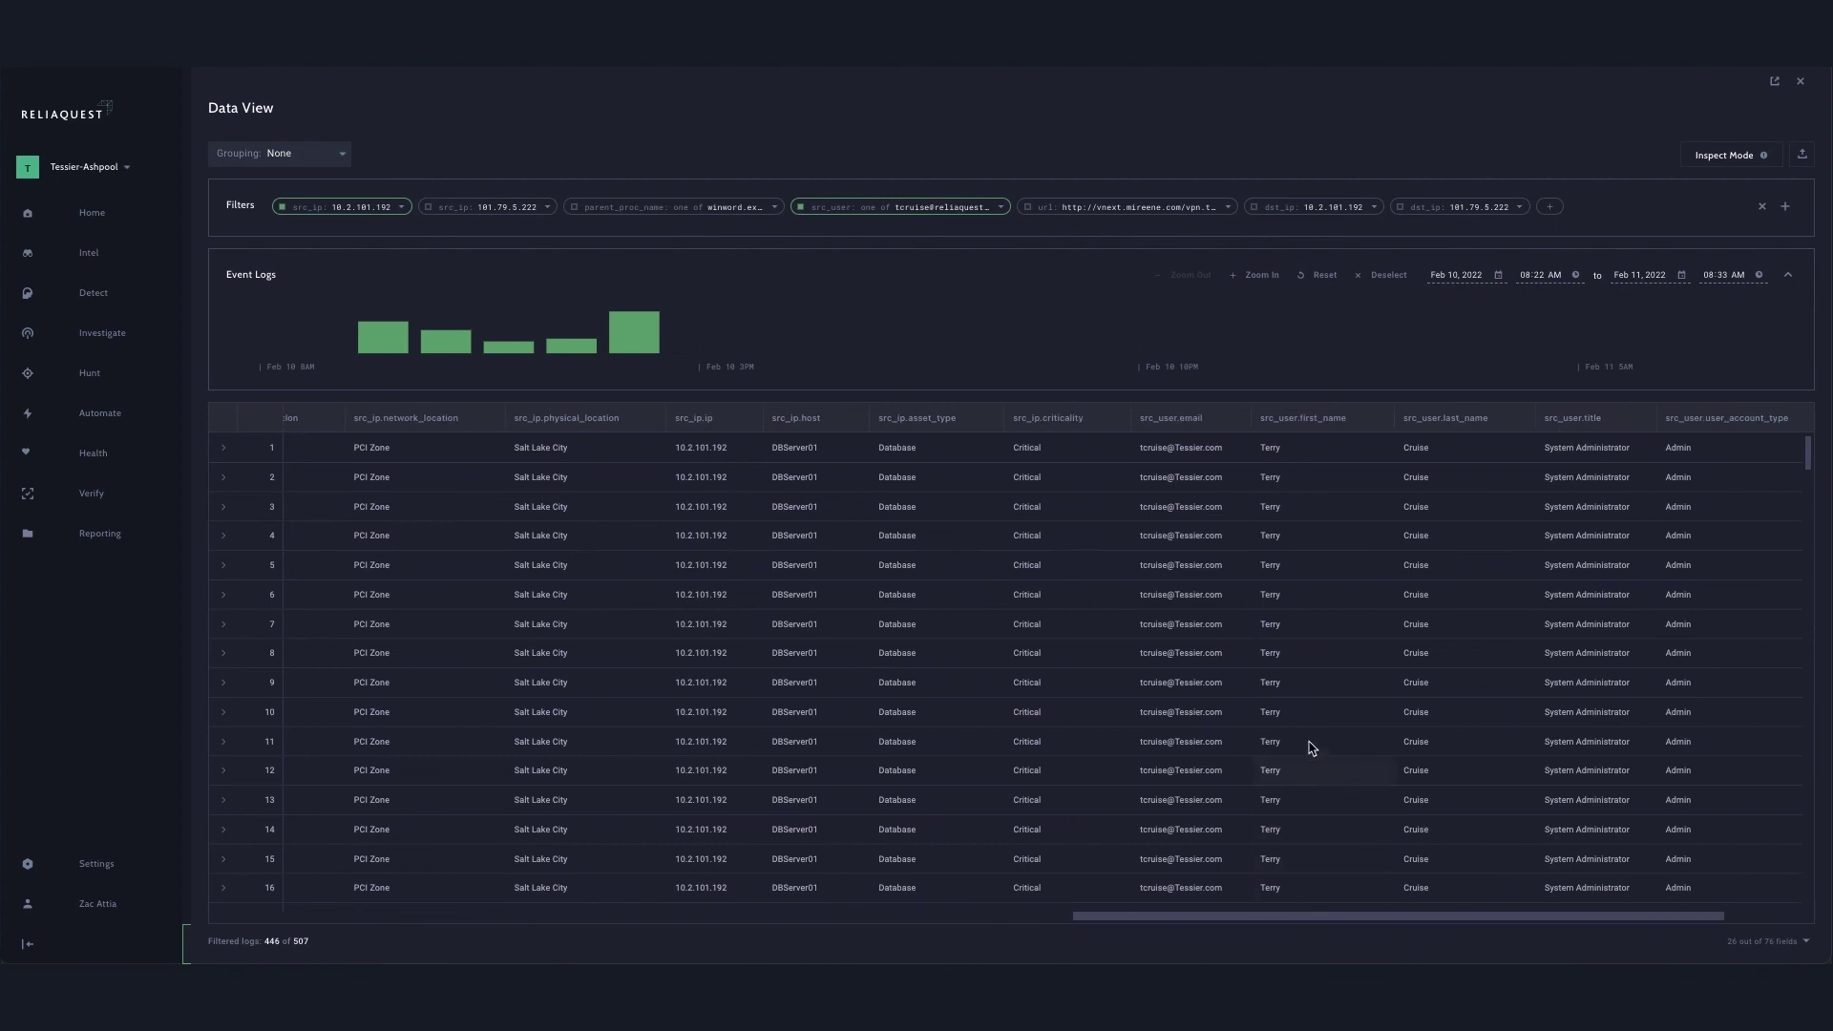
pyautogui.moveTo(1581, 426)
pyautogui.click(1805, 84)
# Step: Remove the src_ip filter and switch the Network tab's external IP panel to External Source IPs
pyautogui.click(600, 345)
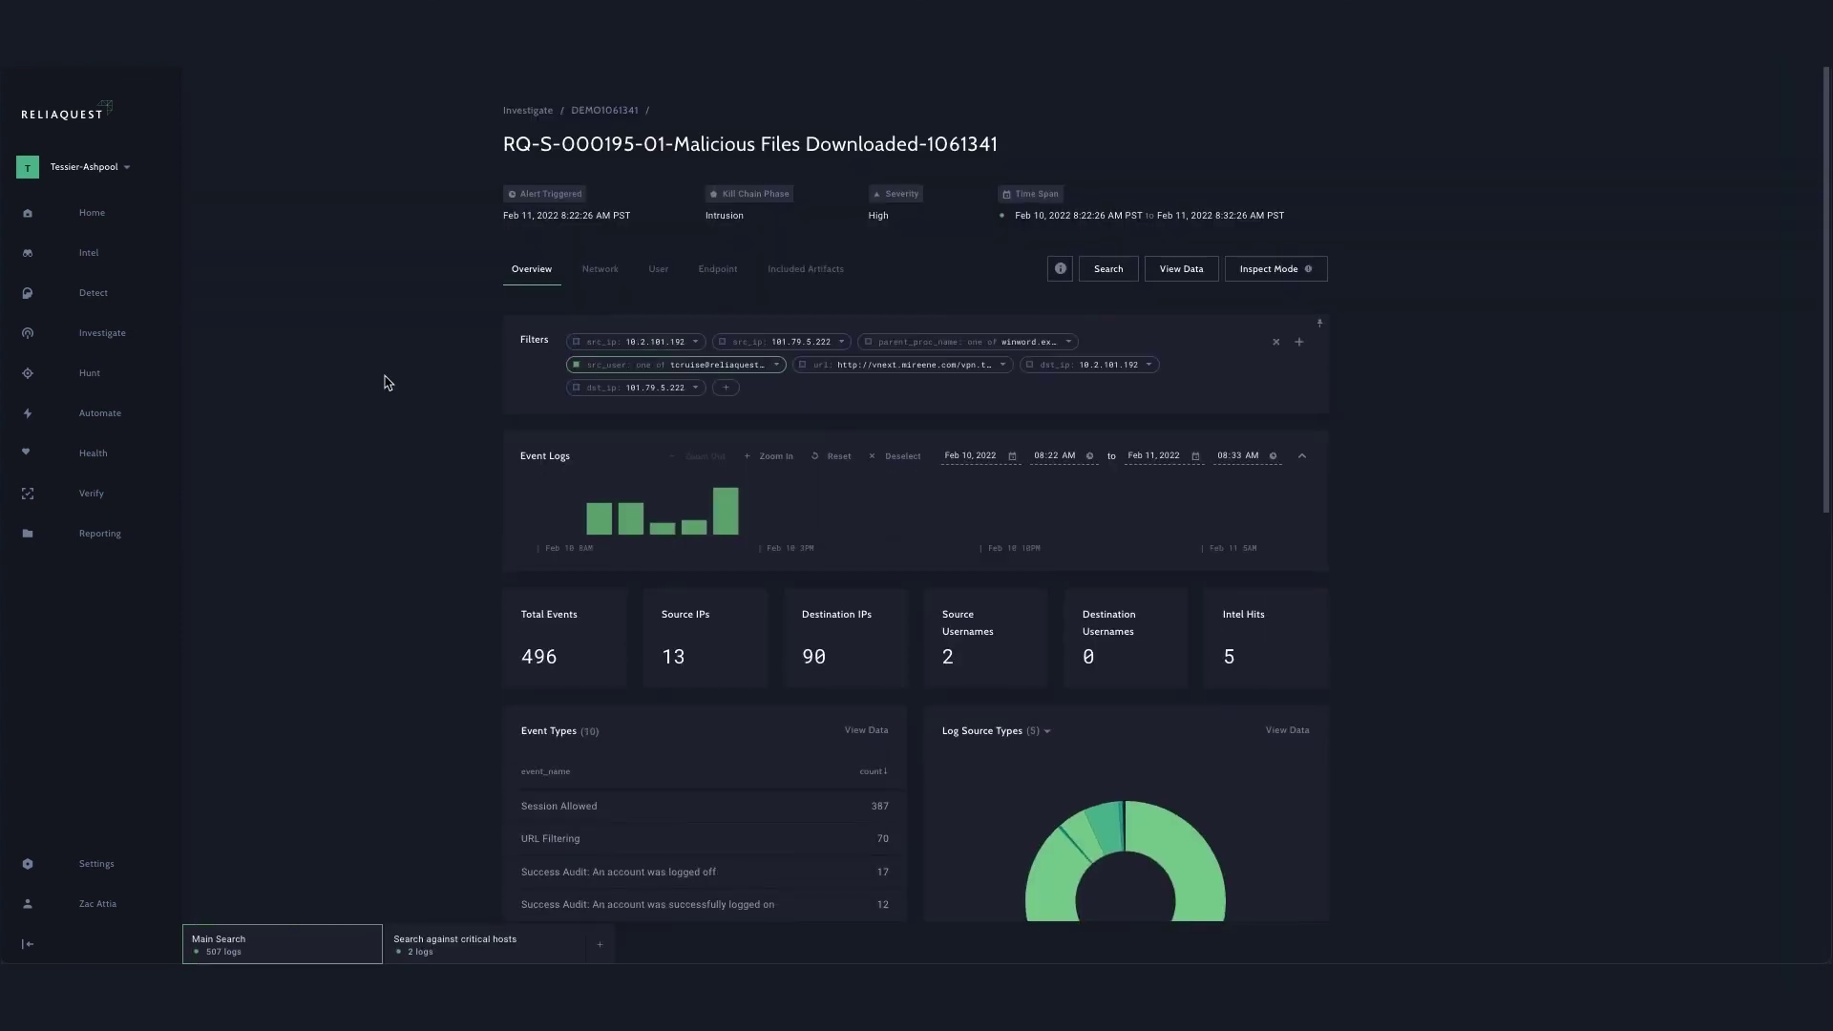
pyautogui.scroll(-1, 388, 380)
pyautogui.click(599, 254)
pyautogui.scroll(-3, 416, 467)
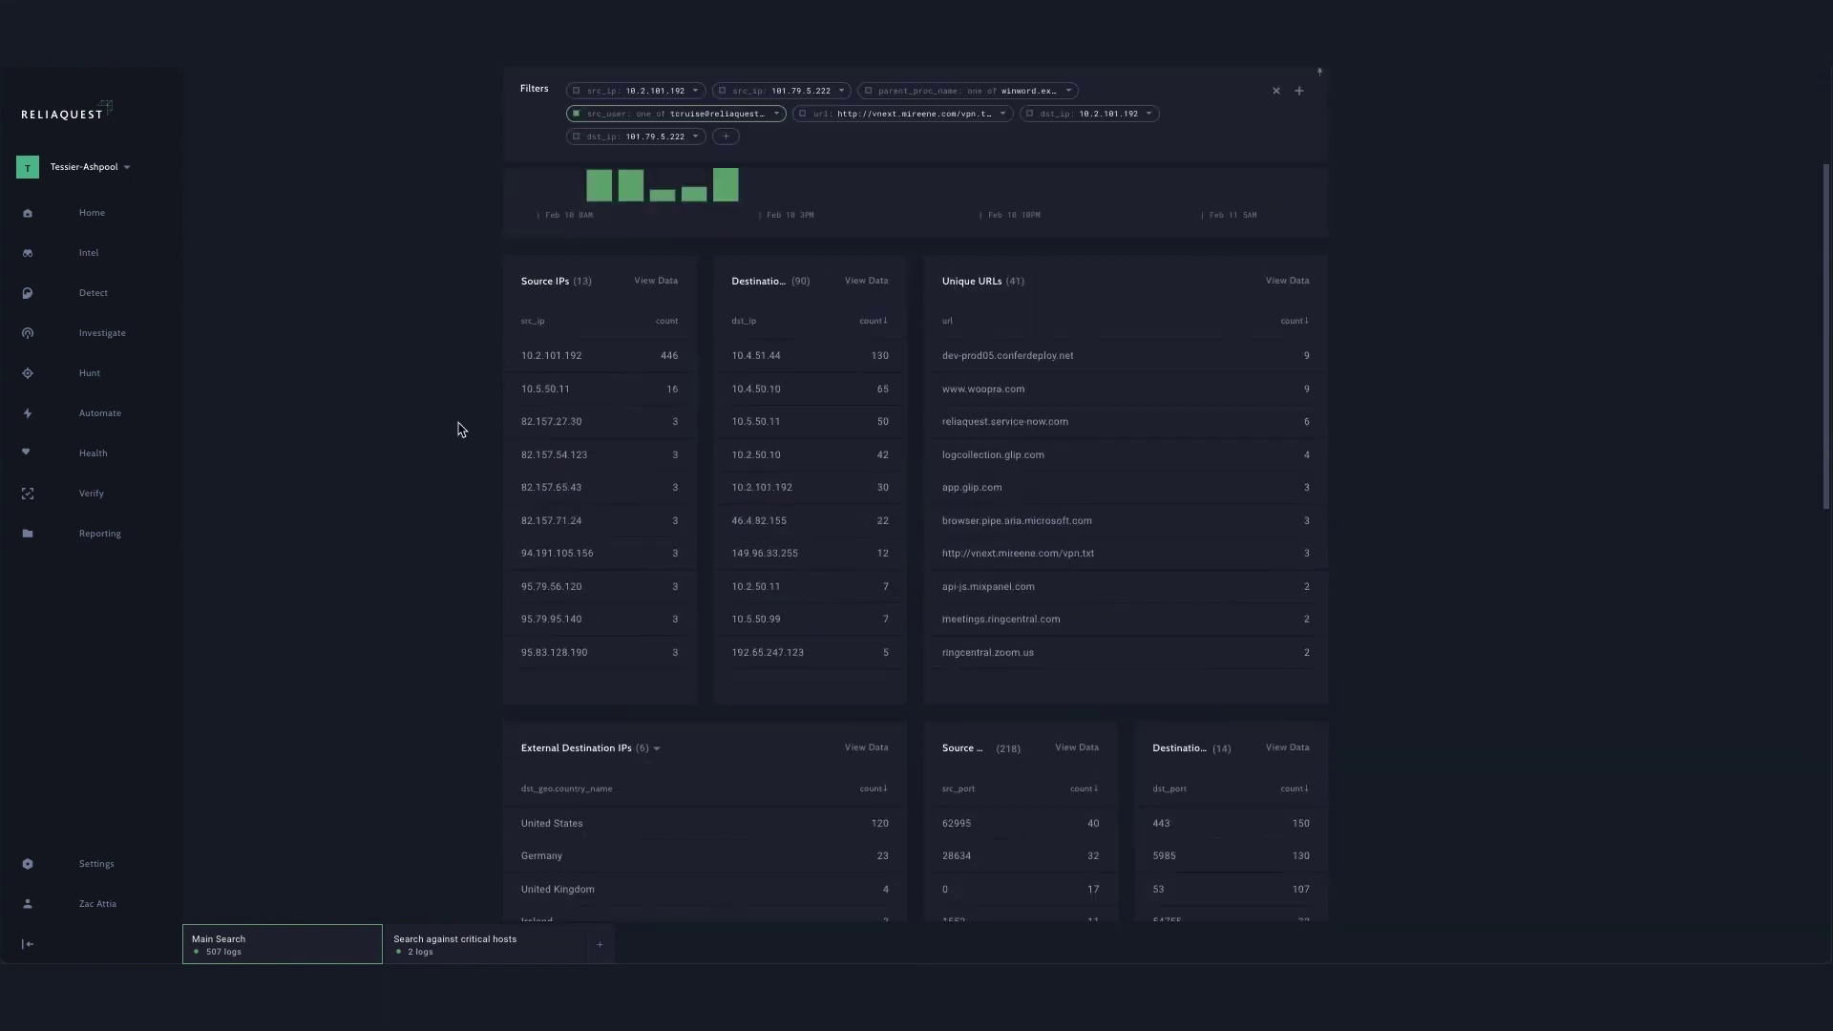
pyautogui.scroll(-1, 453, 434)
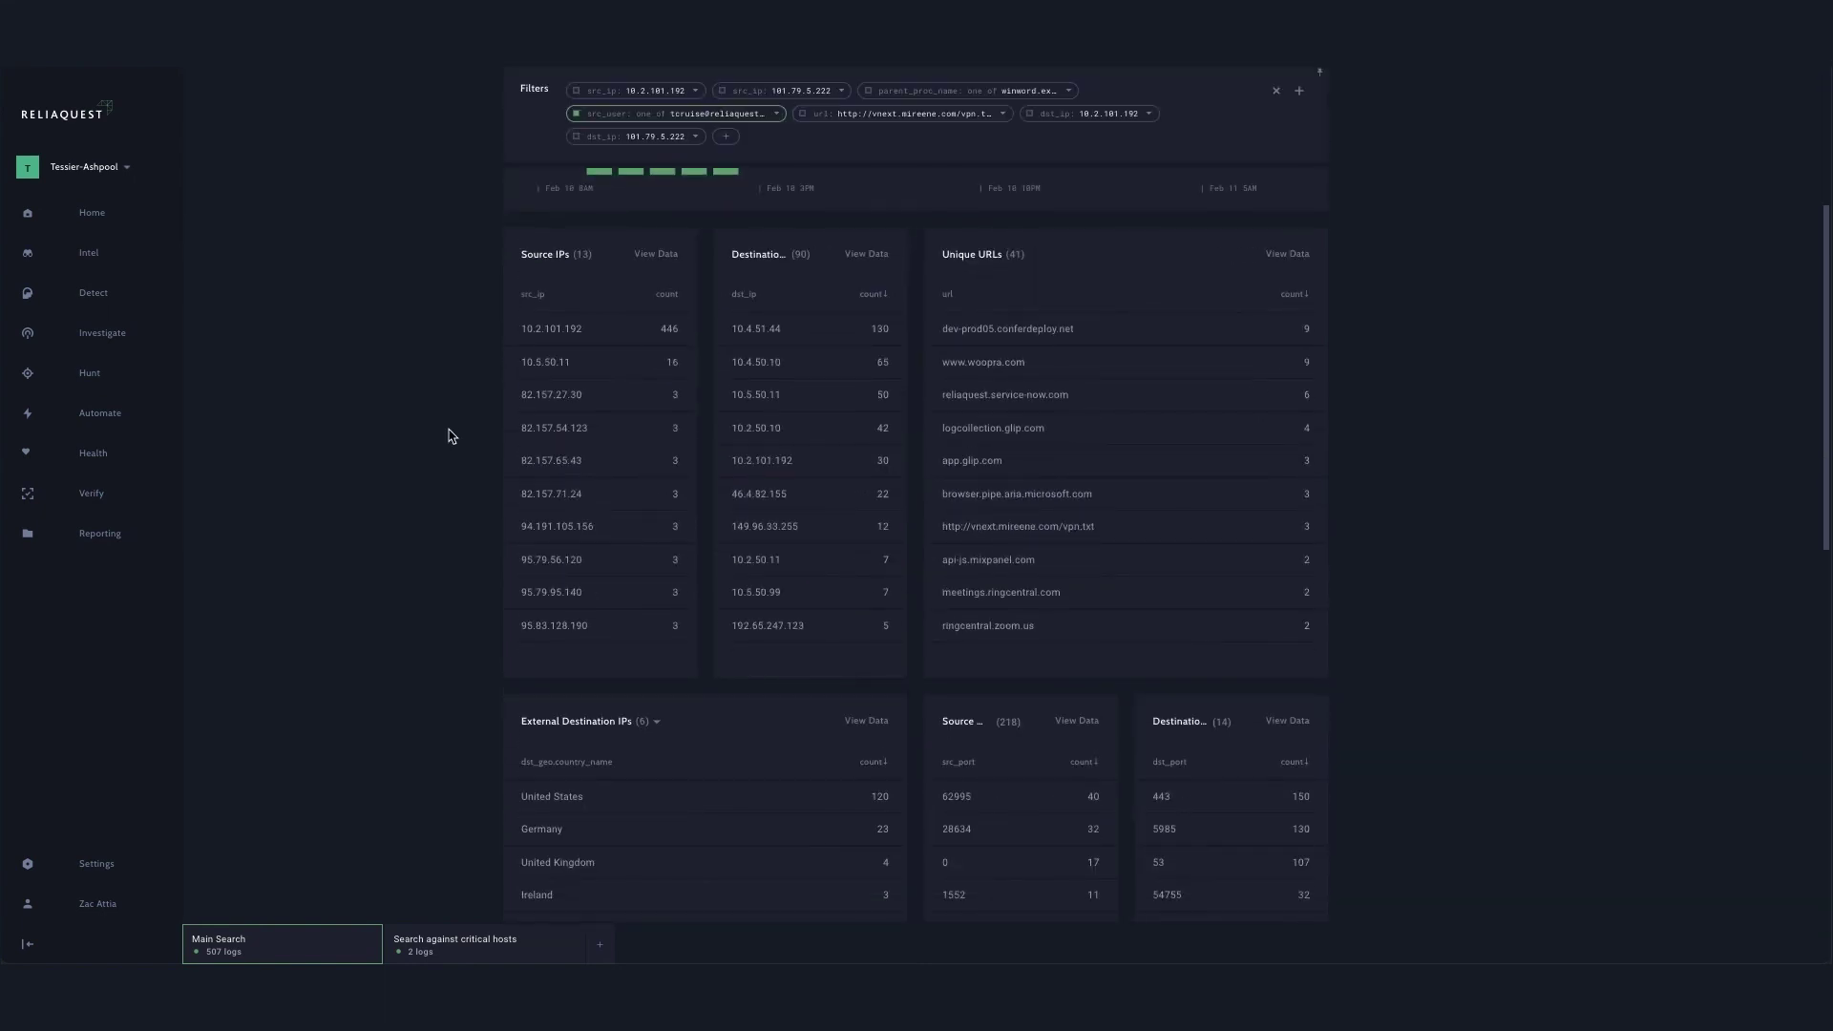
pyautogui.scroll(-5, 452, 435)
pyautogui.scroll(3, 452, 436)
pyautogui.click(570, 556)
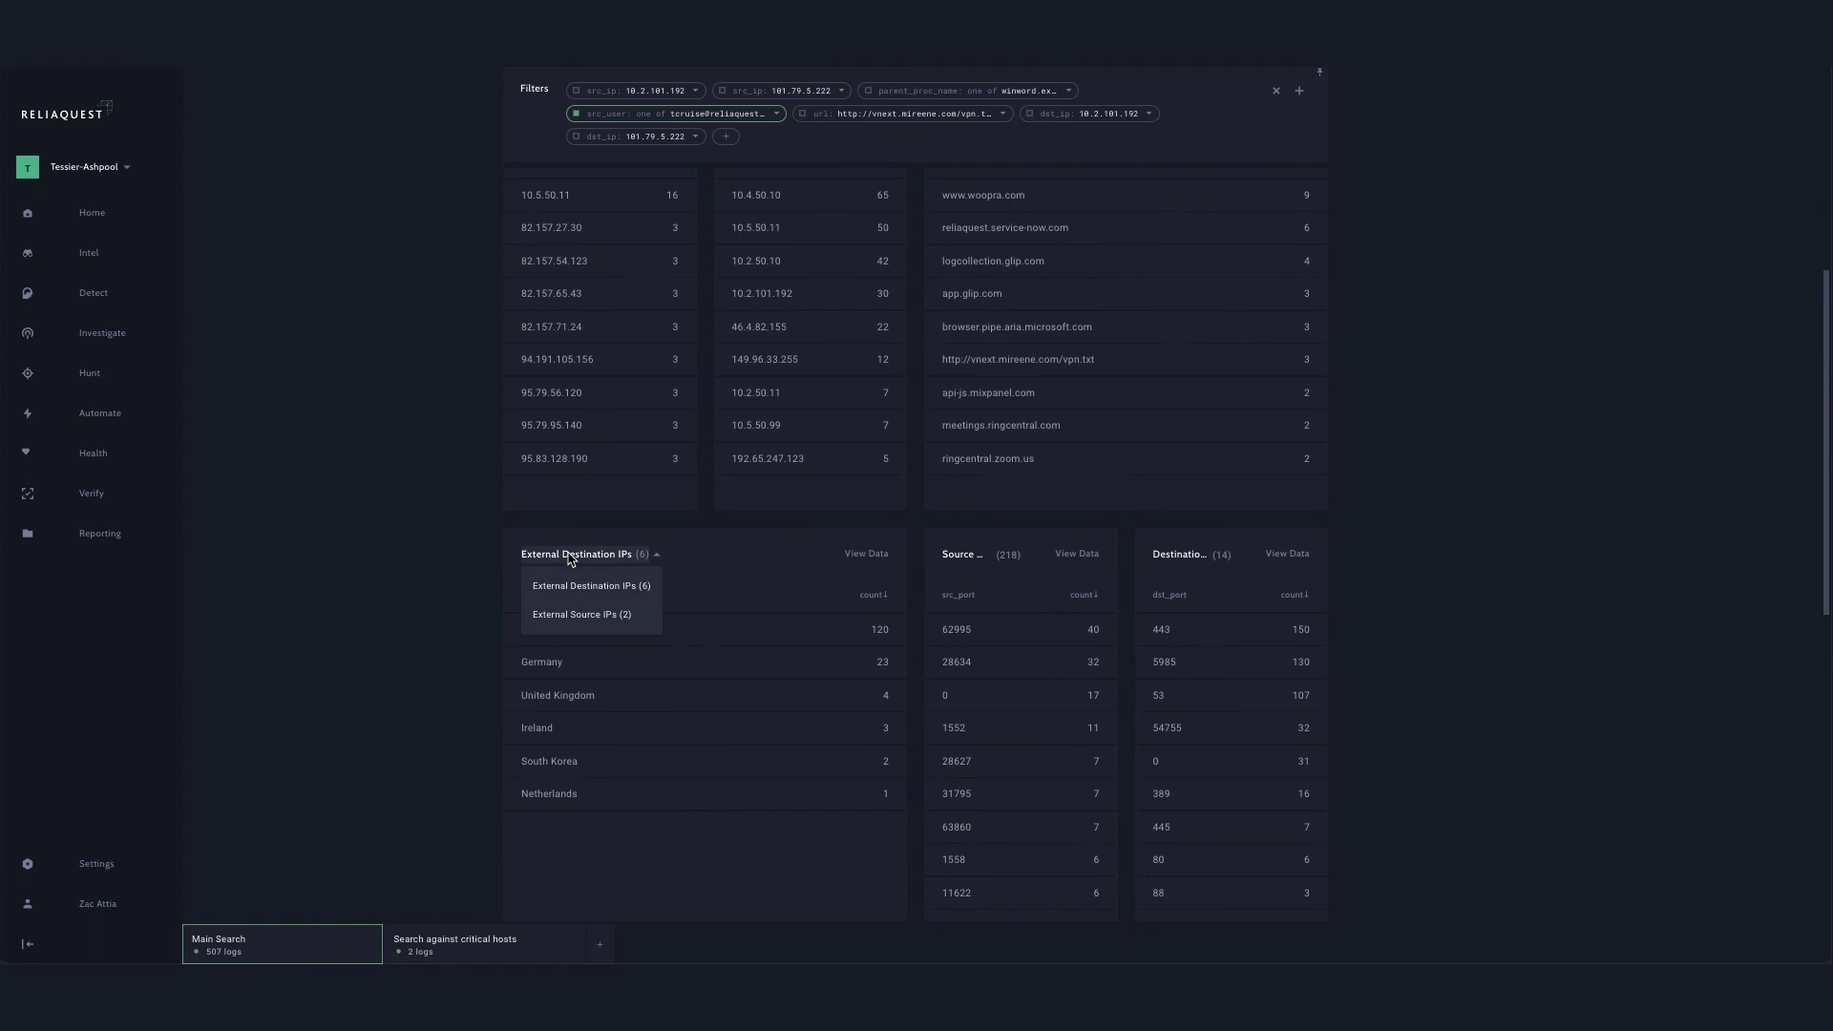
pyautogui.click(571, 614)
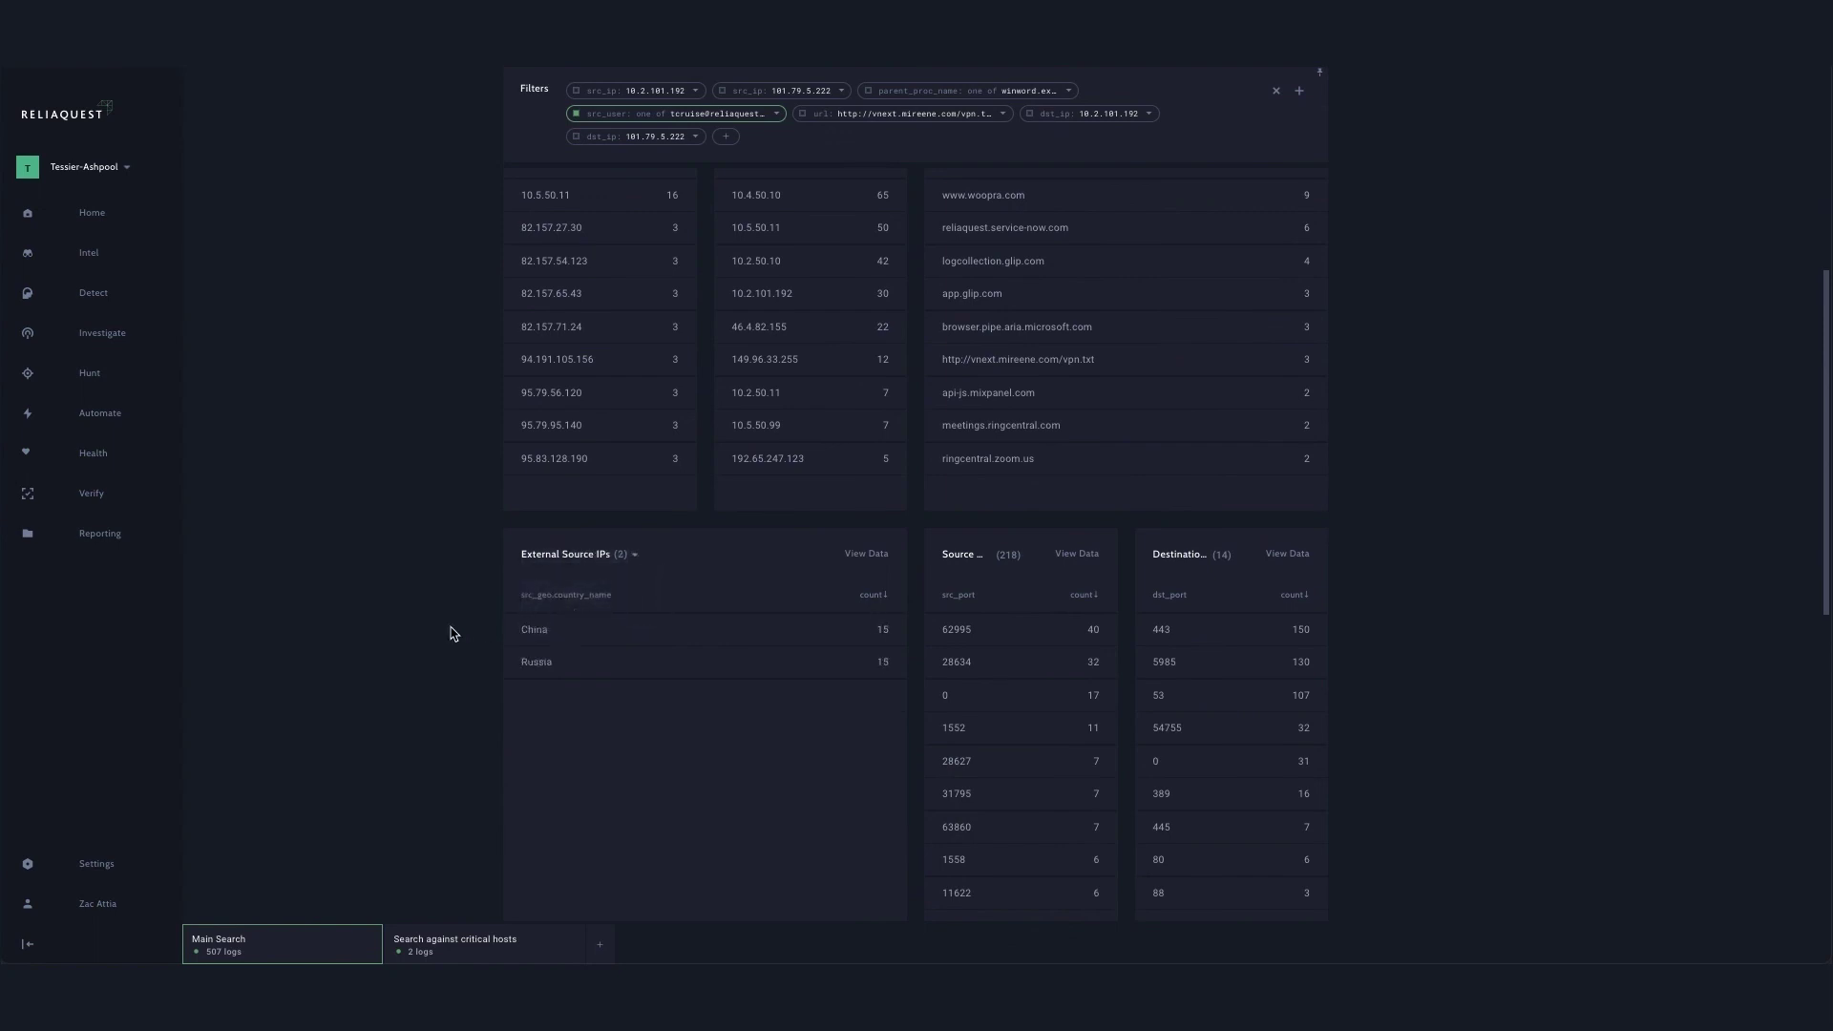